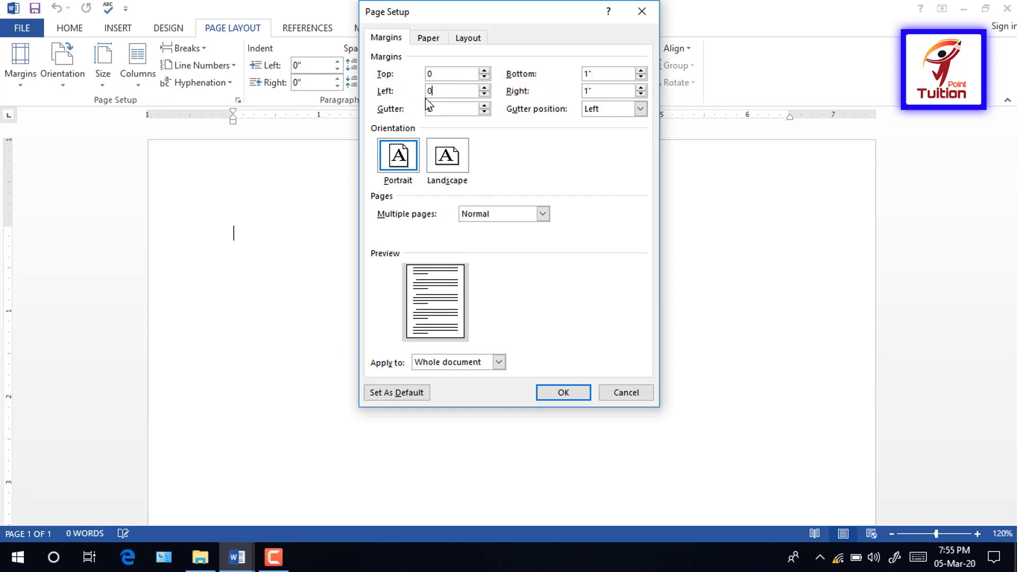
# Step: Set the Top, Left, Bottom and Right margins to 0 and keep them despite the printable-area warning
pyautogui.doubleClick(599, 74)
pyautogui.write('0')
pyautogui.doubleClick(598, 91)
pyautogui.write('0')
pyautogui.click(573, 394)
pyautogui.click(543, 336)
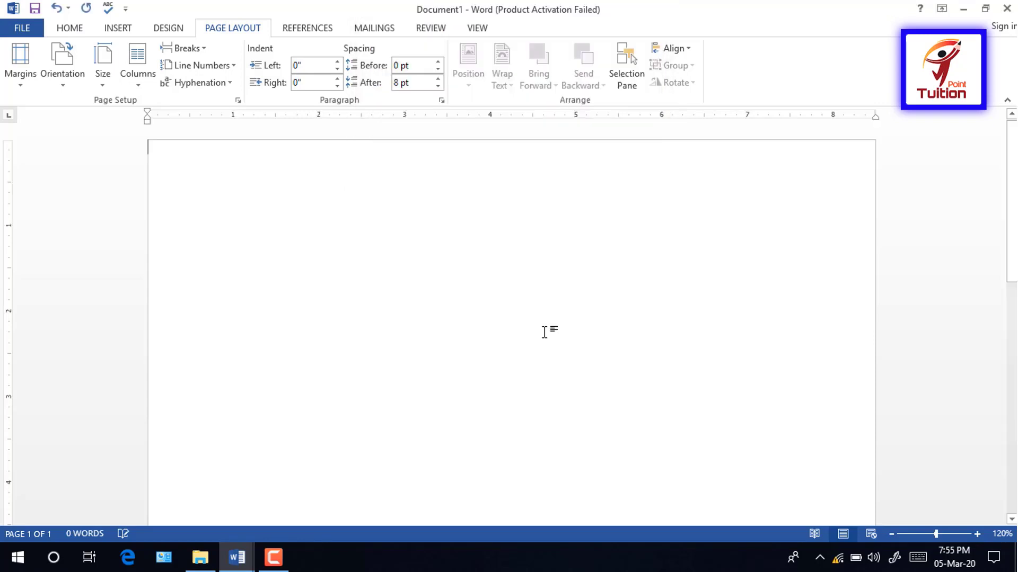
# Step: Draw a narrow rectangle down the page's left side with no outline and peach fill
pyautogui.moveTo(935, 534); pyautogui.dragTo(912, 533)
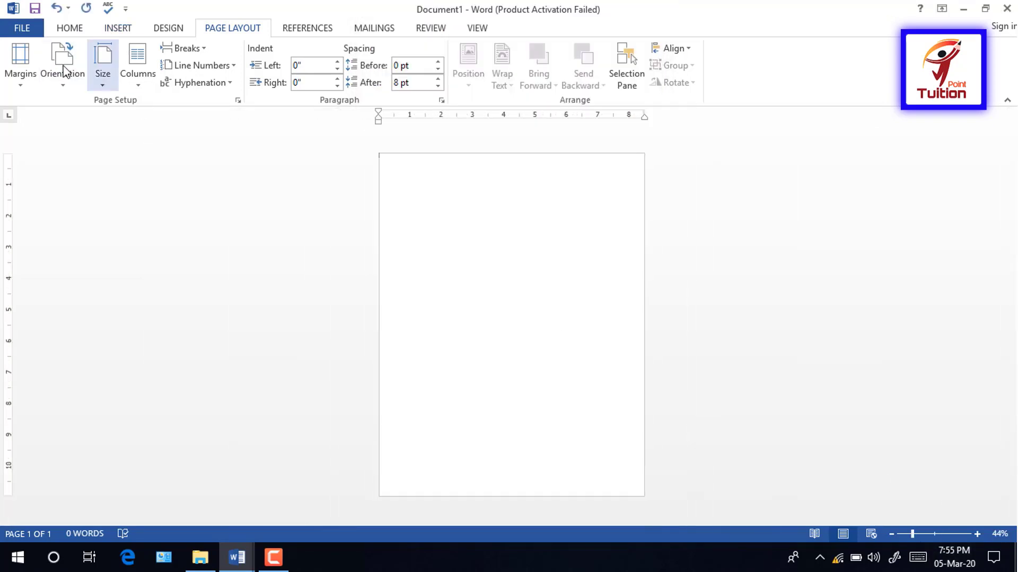
pyautogui.click(117, 28)
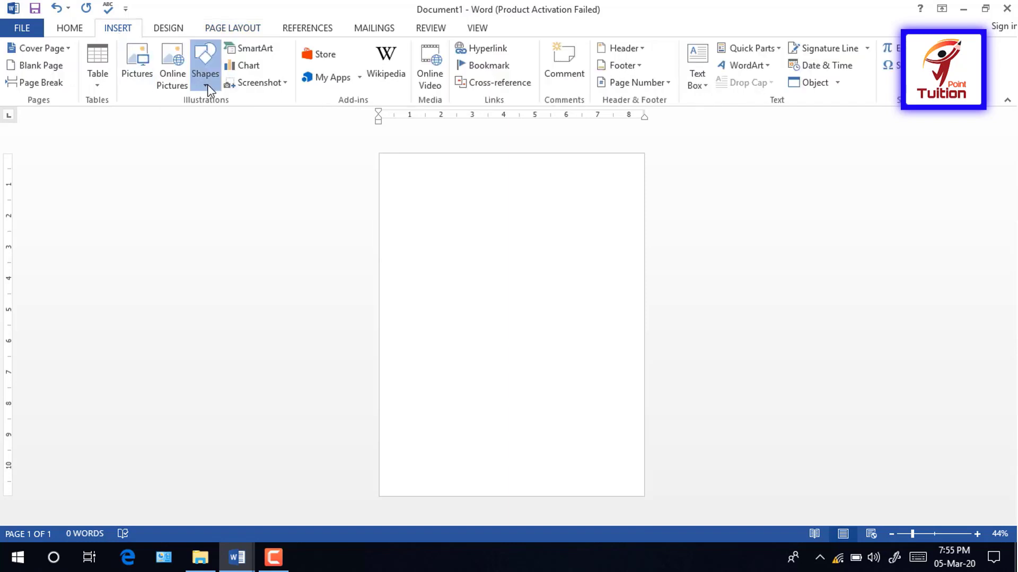
pyautogui.click(205, 59)
pyautogui.click(247, 117)
pyautogui.moveTo(386, 163)
pyautogui.mouseDown()
pyautogui.moveTo(484, 341)
pyautogui.moveTo(503, 492)
pyautogui.mouseUp()
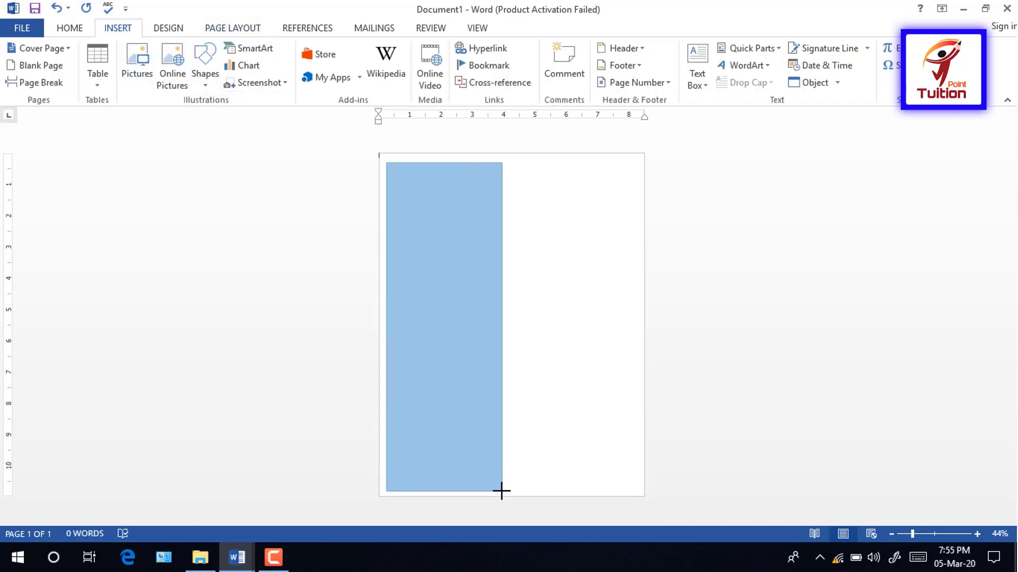
pyautogui.click(522, 177)
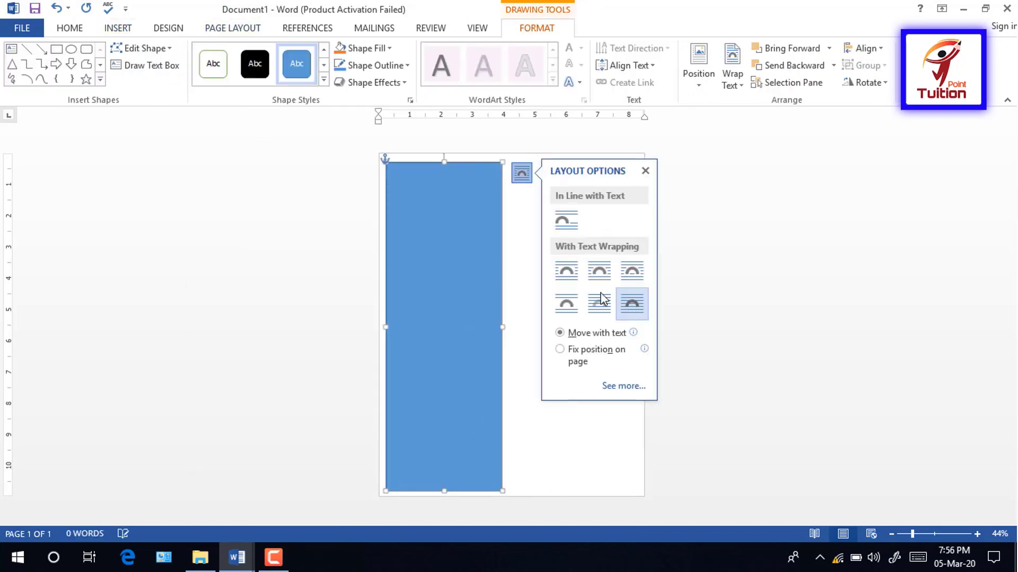
pyautogui.moveTo(502, 325); pyautogui.dragTo(477, 325)
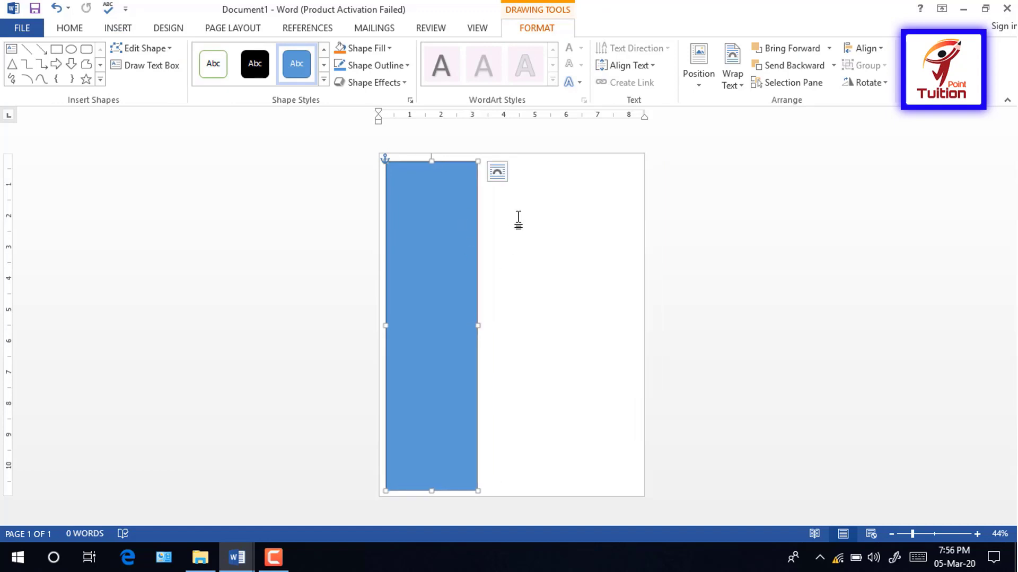
pyautogui.click(406, 65)
pyautogui.click(350, 194)
pyautogui.click(371, 48)
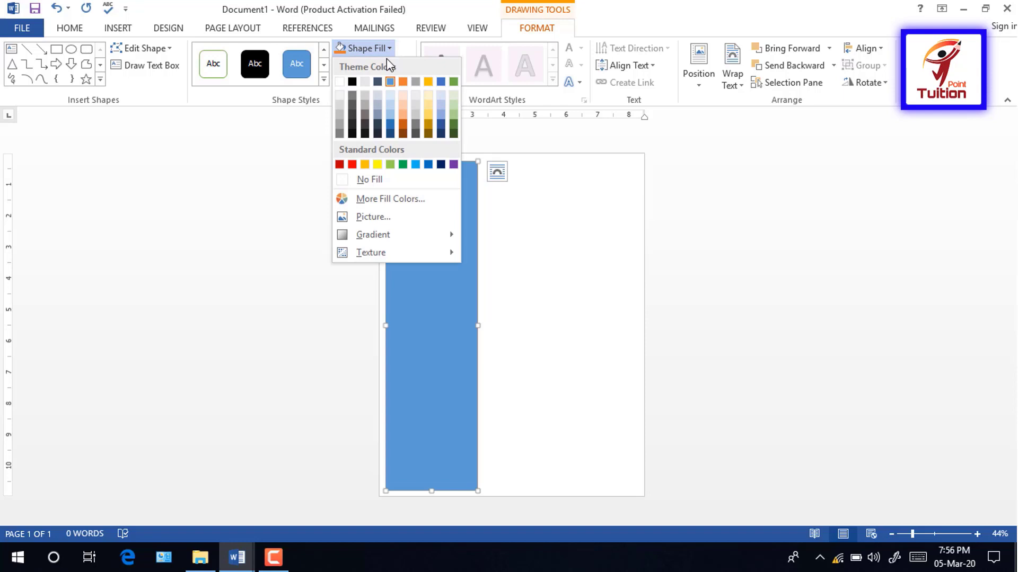
pyautogui.click(405, 101)
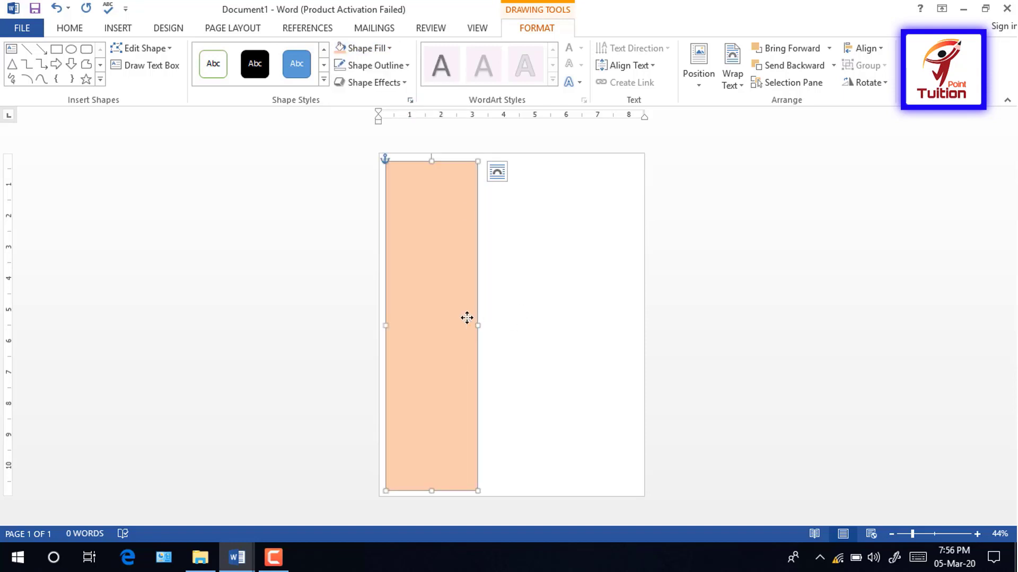
# Step: Duplicate the peach rectangle and resize the copy into a wide header block at the top
pyautogui.moveTo(467, 318); pyautogui.dragTo(559, 305)
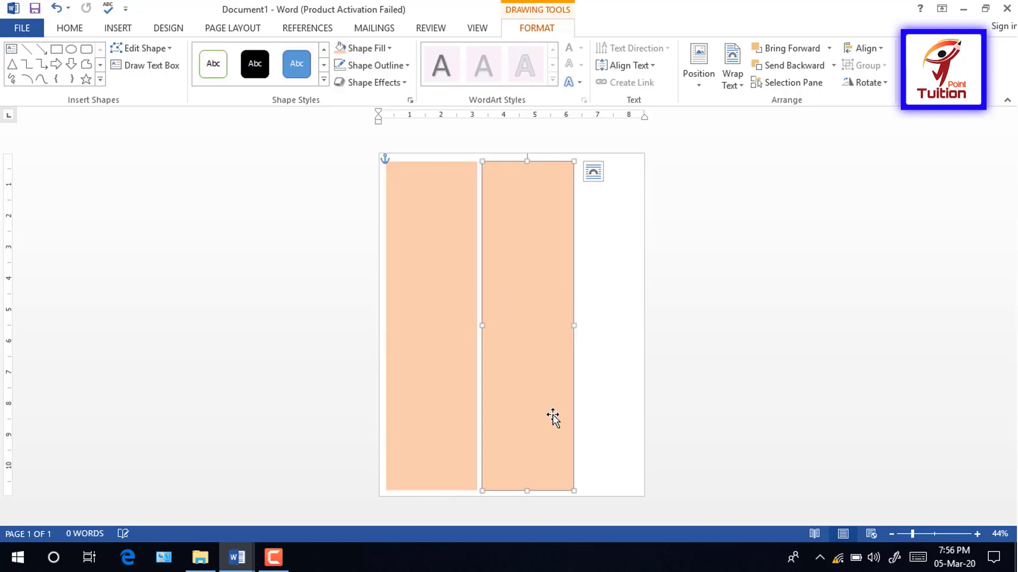
pyautogui.moveTo(527, 491); pyautogui.dragTo(519, 237)
pyautogui.moveTo(573, 199); pyautogui.dragTo(638, 200)
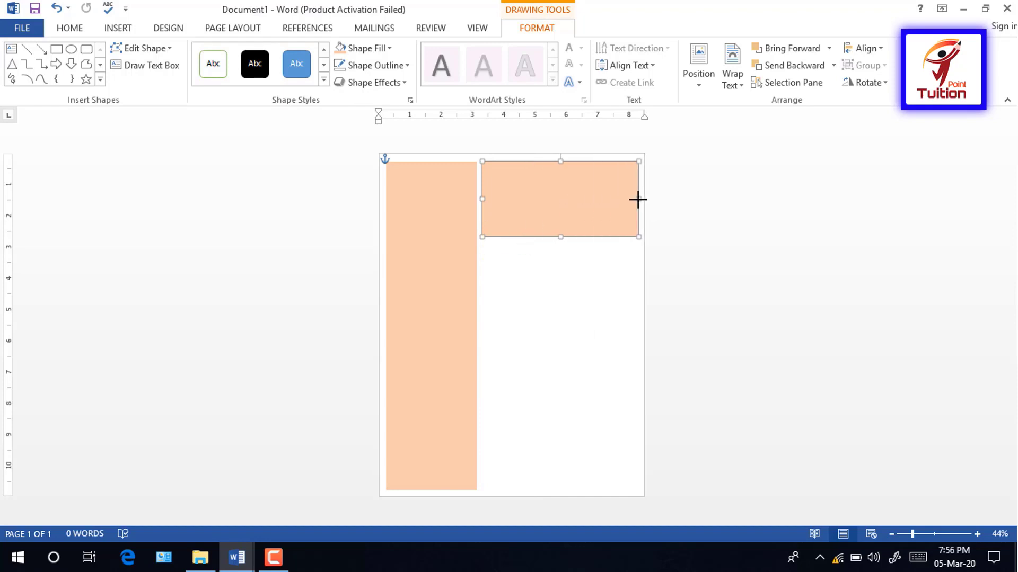
pyautogui.click(553, 351)
pyautogui.moveTo(913, 534); pyautogui.dragTo(925, 535)
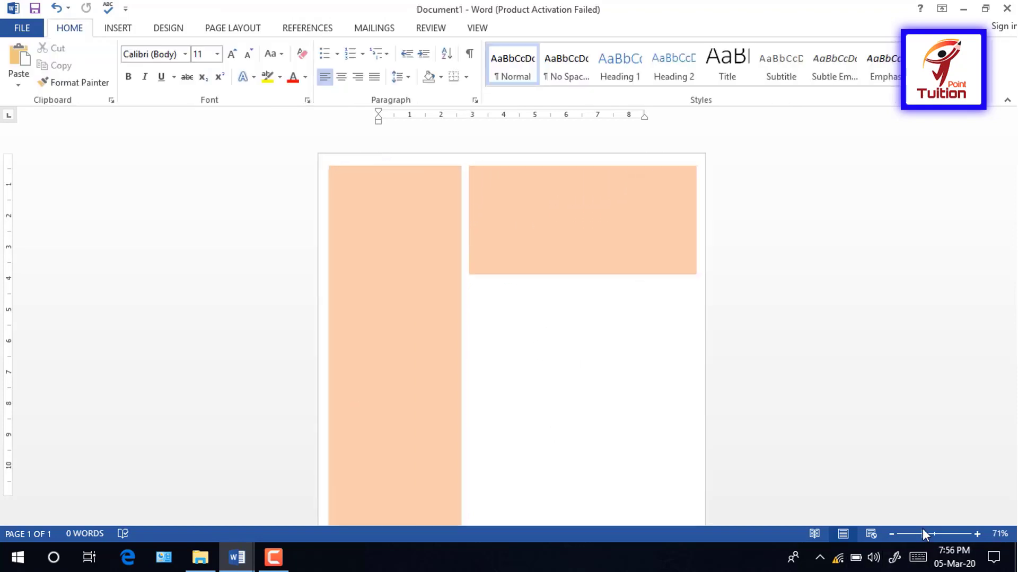
pyautogui.click(117, 28)
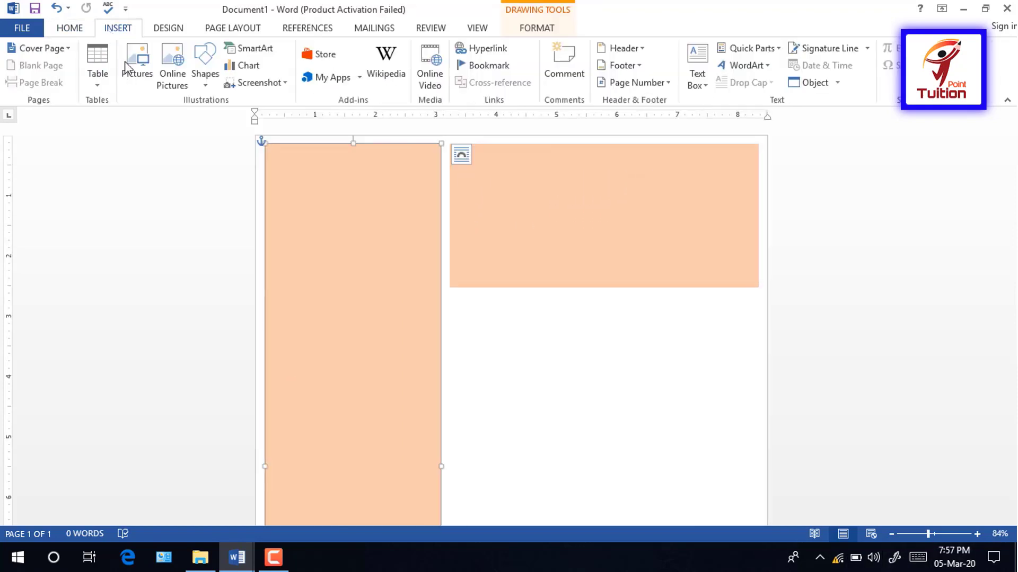
pyautogui.click(127, 63)
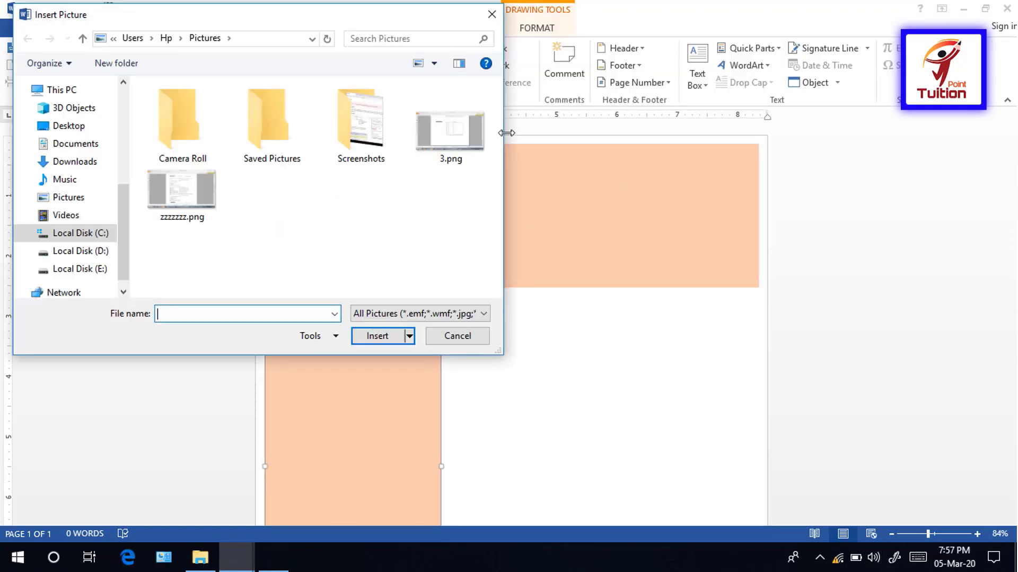
# Step: Insert Untitled.png from the Desktop and set its wrapping to In Front of Text
pyautogui.click(68, 126)
pyautogui.moveTo(497, 116); pyautogui.dragTo(488, 252)
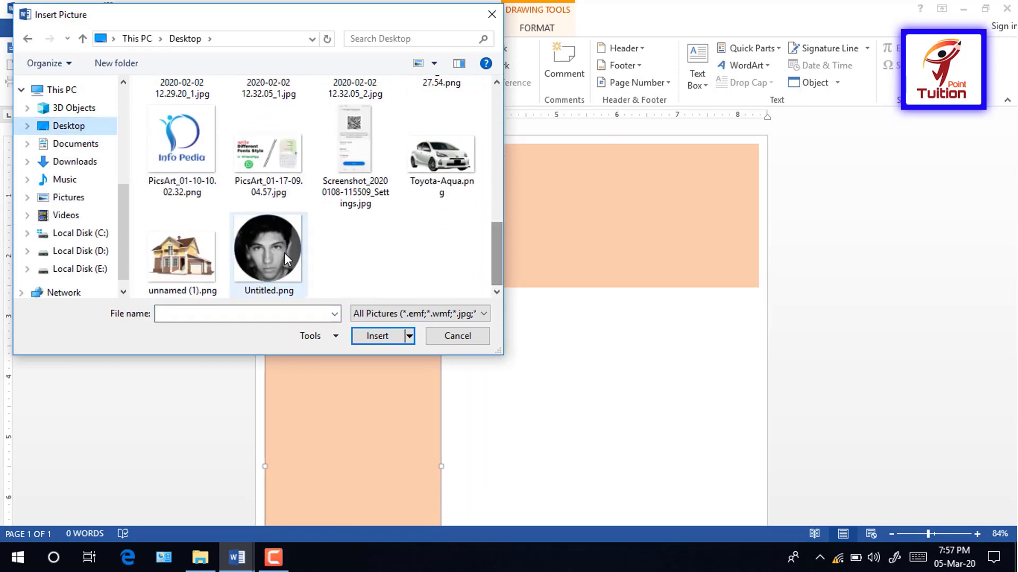
pyautogui.click(282, 252)
pyautogui.click(382, 337)
pyautogui.click(371, 146)
pyautogui.click(502, 276)
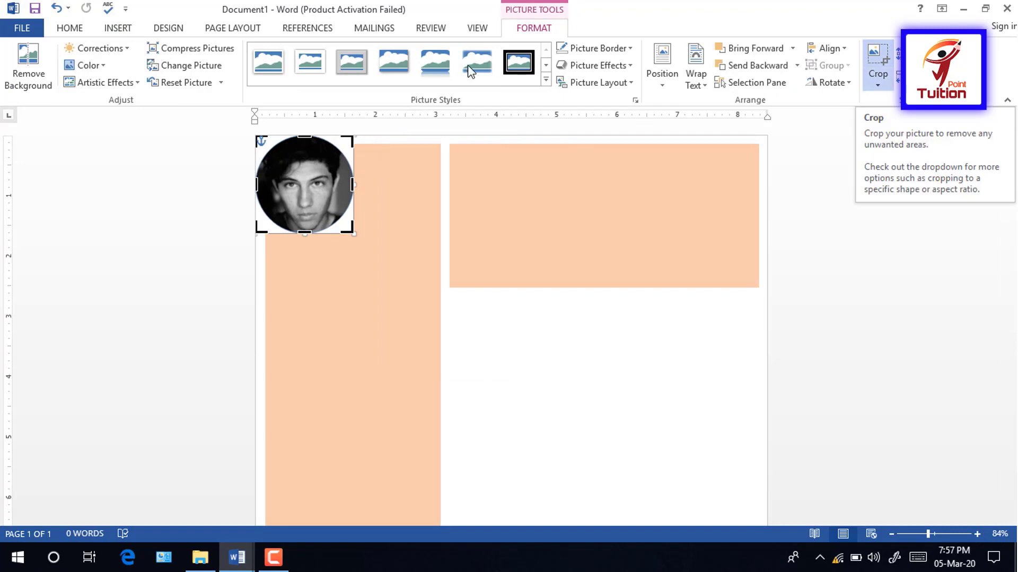
# Step: Give the photo an oval style with no shadow and no border, recentring the face in the crop
pyautogui.click(873, 63)
pyautogui.click(354, 64)
pyautogui.click(615, 67)
pyautogui.moveTo(641, 126)
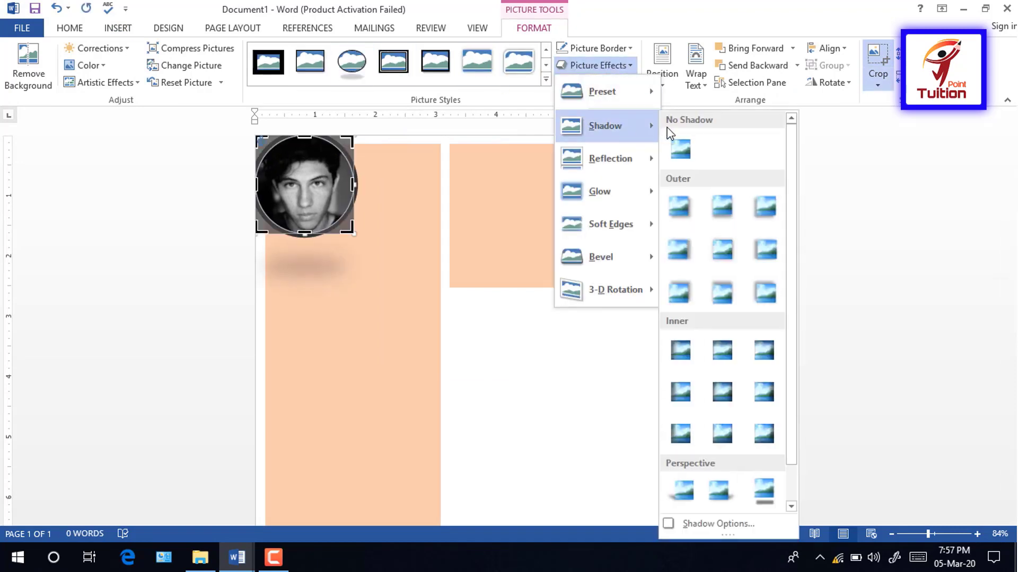
pyautogui.click(680, 146)
pyautogui.click(622, 53)
pyautogui.click(583, 178)
pyautogui.moveTo(316, 198)
pyautogui.mouseDown()
pyautogui.moveTo(337, 207)
pyautogui.moveTo(316, 198)
pyautogui.mouseUp()
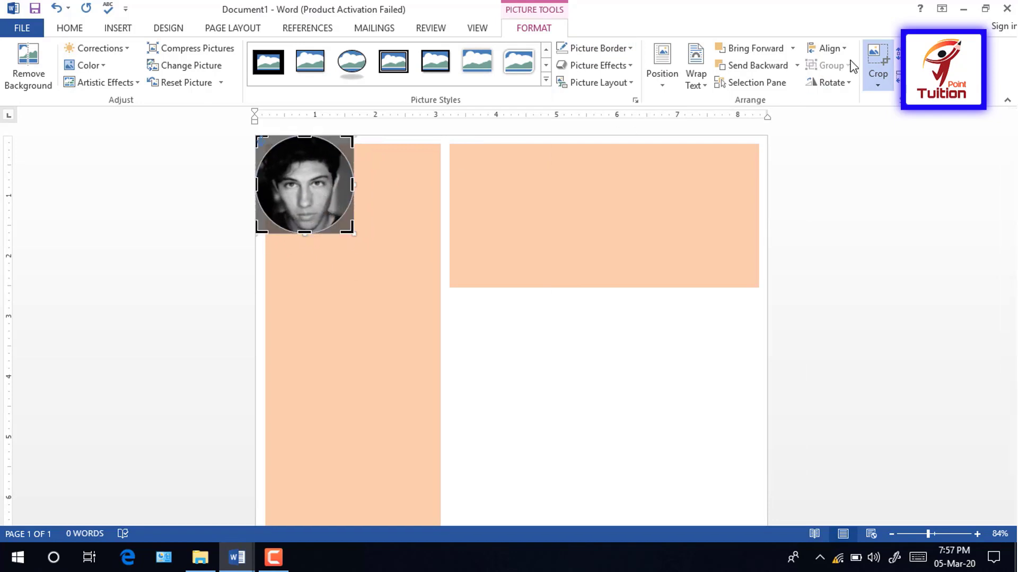
pyautogui.click(875, 62)
# Step: Resize the round photo and position it near the top of the peach sidebar
pyautogui.moveTo(354, 233); pyautogui.dragTo(399, 278)
pyautogui.moveTo(345, 216); pyautogui.dragTo(370, 233)
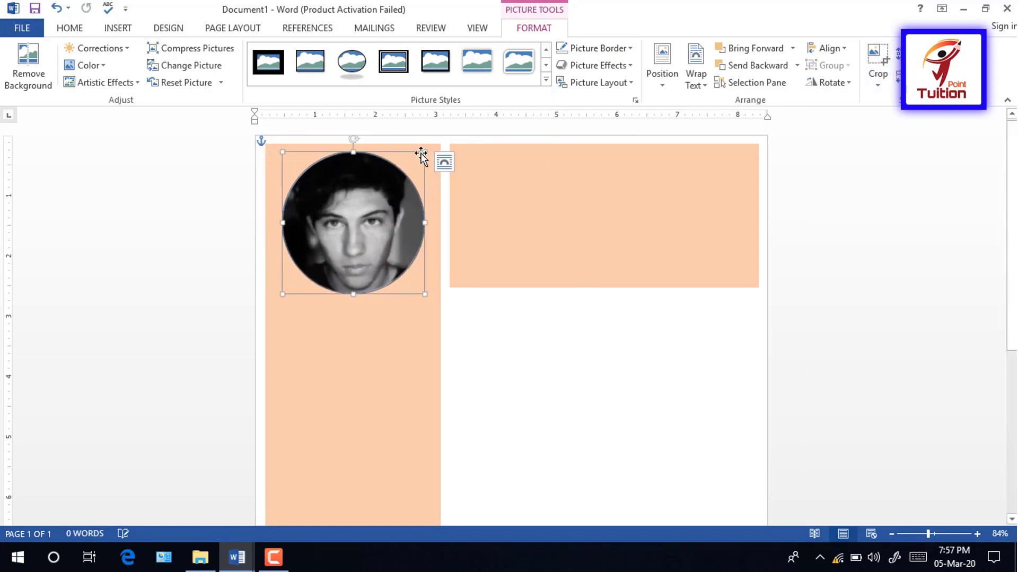
pyautogui.moveTo(425, 152); pyautogui.dragTo(391, 178)
pyautogui.click(479, 212)
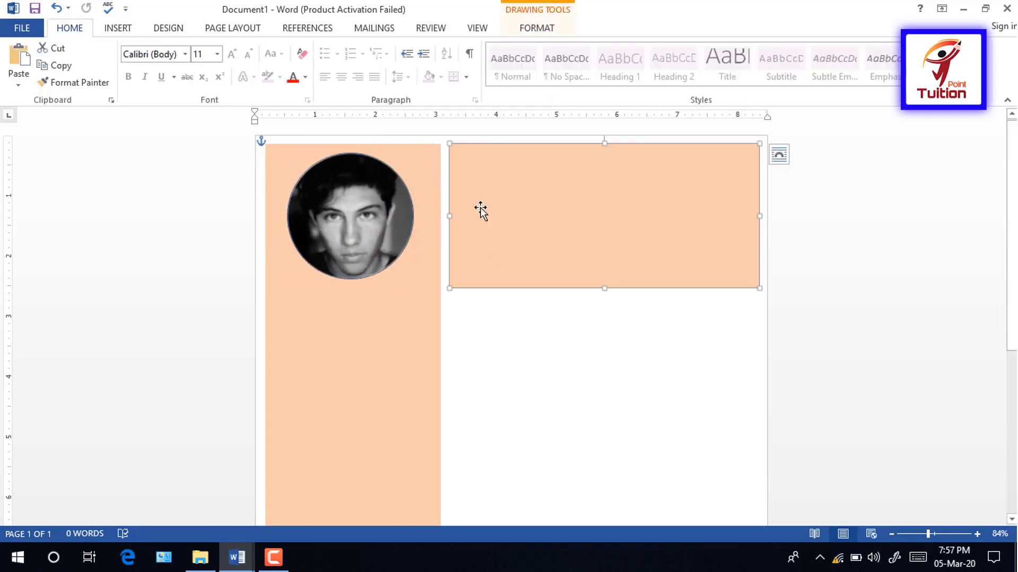
# Step: Add a Simple Text Box in the header with the candidate's name and 'Industrial Technician' beneath
pyautogui.click(117, 27)
pyautogui.click(697, 74)
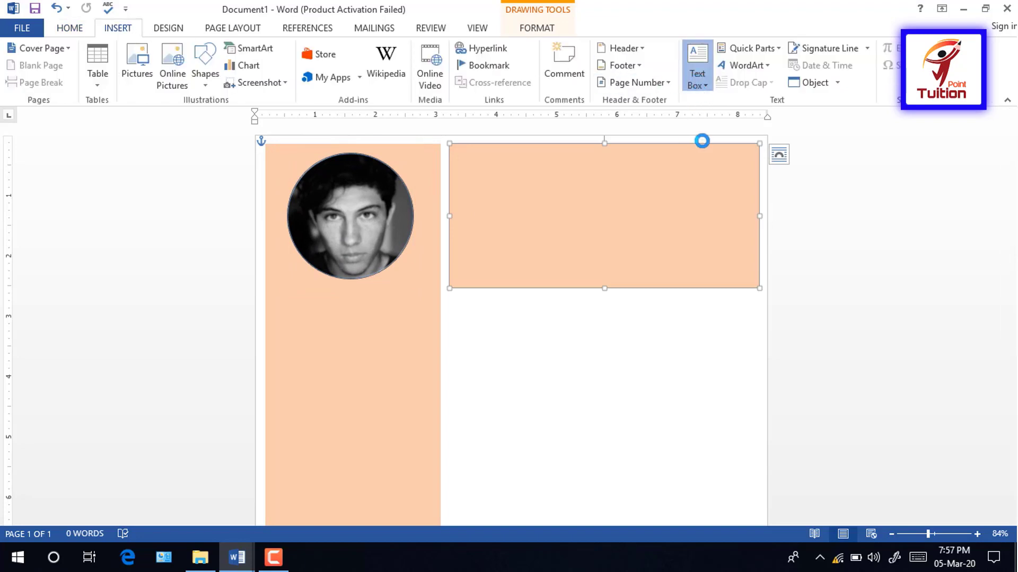
pyautogui.click(705, 151)
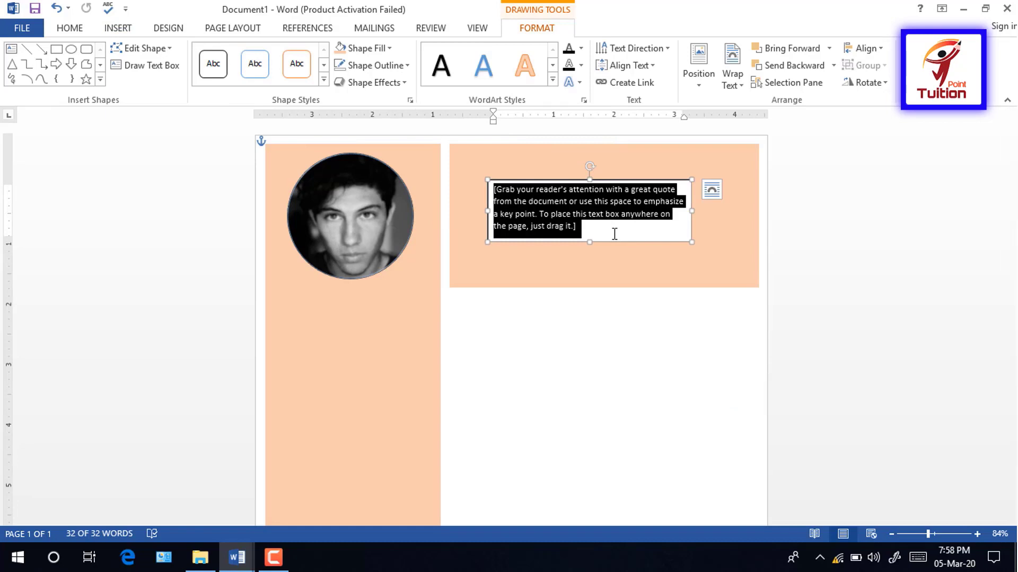
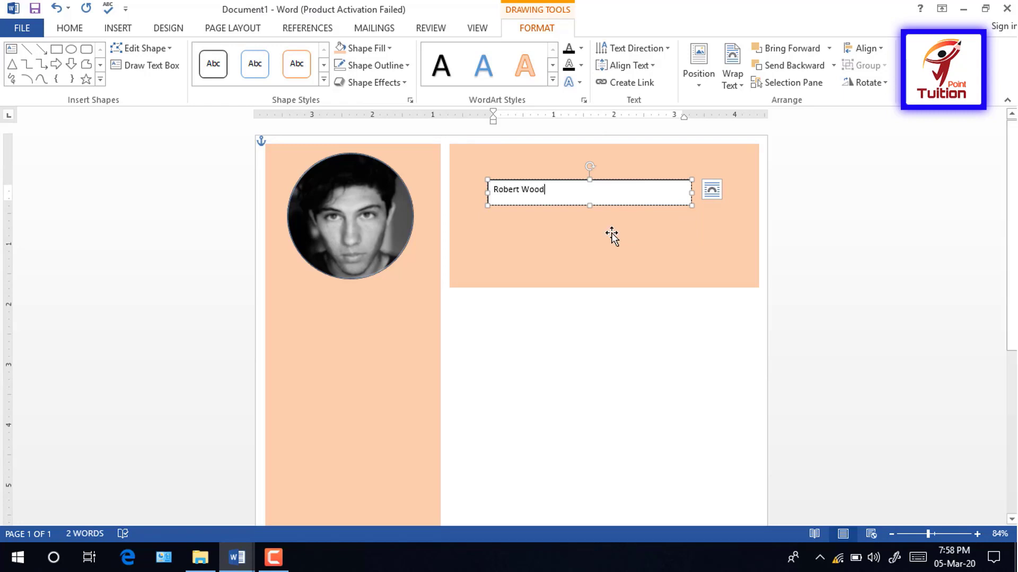
pyautogui.press('Return')
pyautogui.write('Industrial Technician')
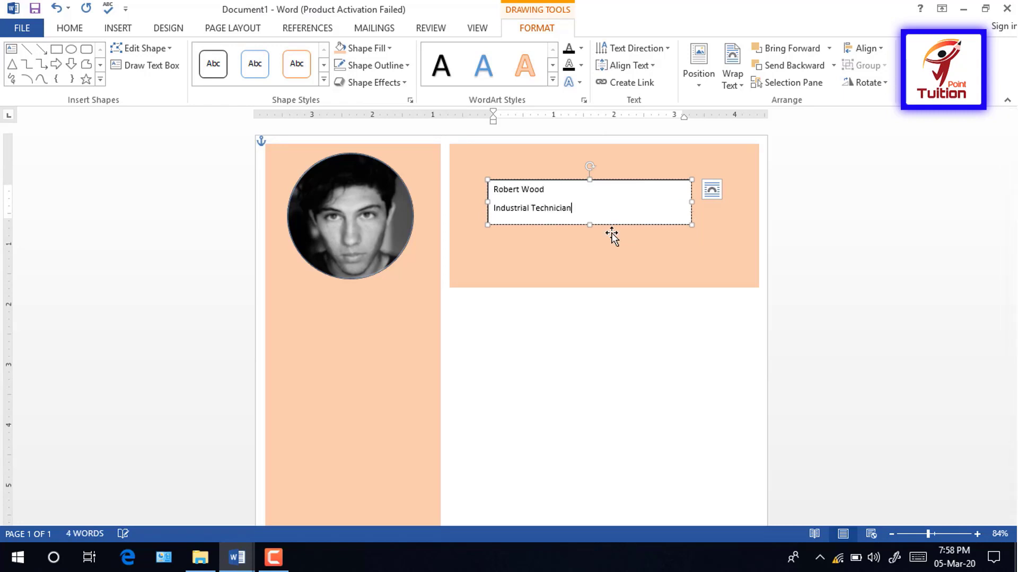
pyautogui.doubleClick(577, 209)
pyautogui.press('Escape')
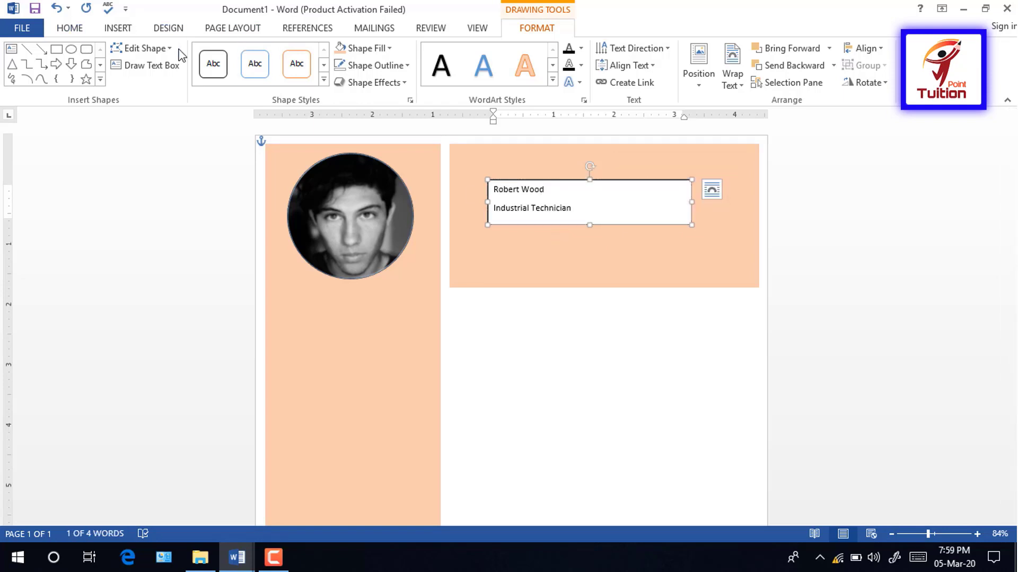
pyautogui.click(77, 30)
# Step: Set both header lines to Bahnschrift SemiBold at size 22 with no space after lines
pyautogui.click(185, 53)
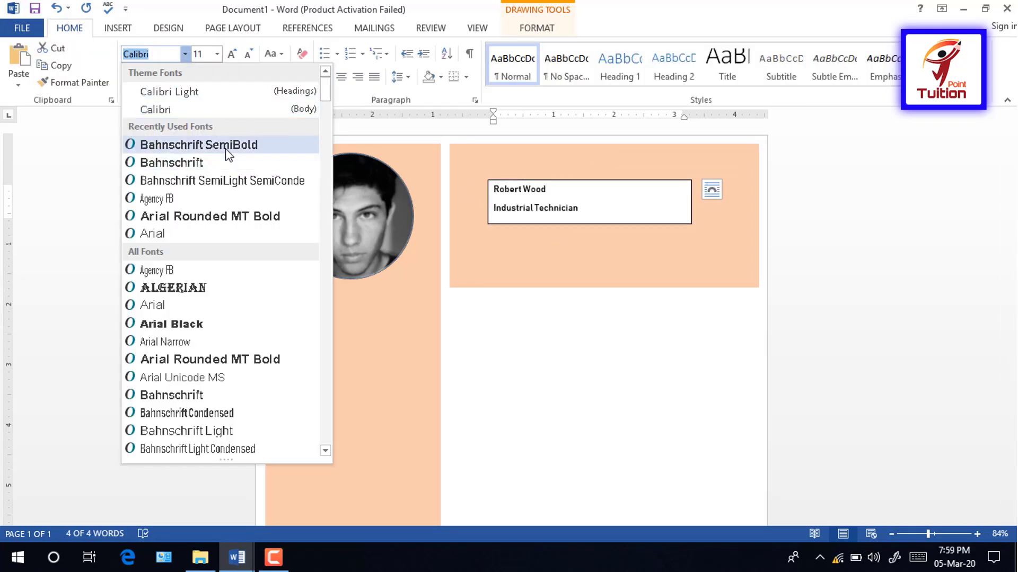
pyautogui.click(228, 153)
pyautogui.click(231, 54)
pyautogui.click(232, 54)
pyautogui.click(231, 54)
pyautogui.click(231, 54)
pyautogui.click(231, 54)
pyautogui.click(232, 54)
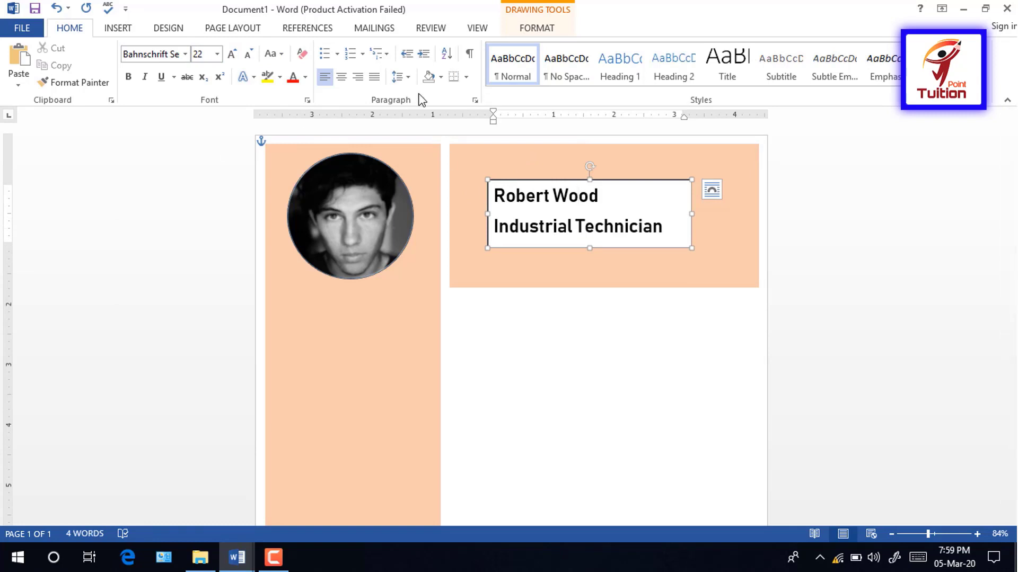
pyautogui.click(400, 77)
pyautogui.click(415, 236)
# Step: Make the subtitle Bahnschrift SemiLight SemiCondensed at 16 pt and enlarge the name to 36 pt
pyautogui.moveTo(663, 221); pyautogui.dragTo(472, 217)
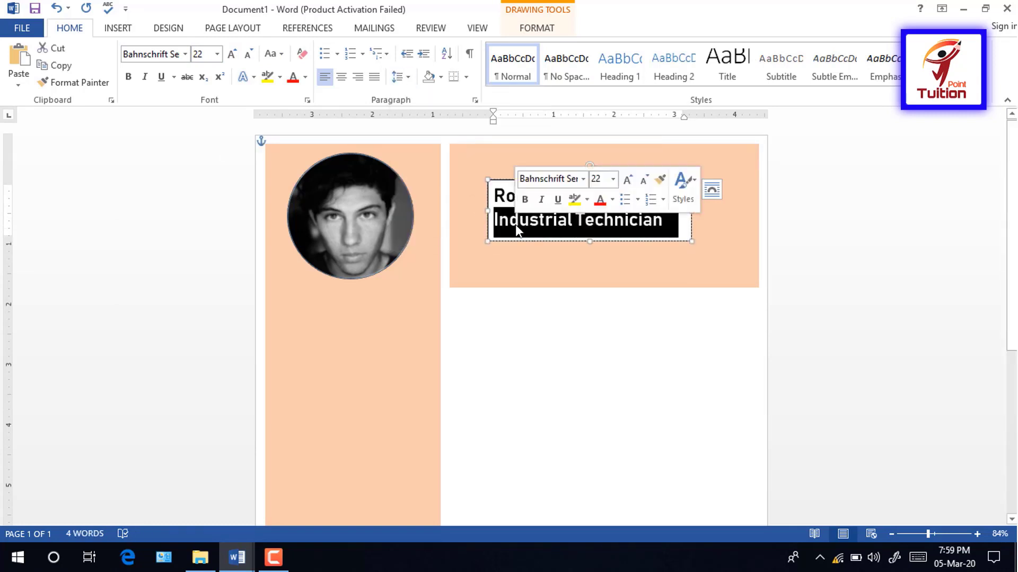
pyautogui.click(185, 54)
pyautogui.click(202, 114)
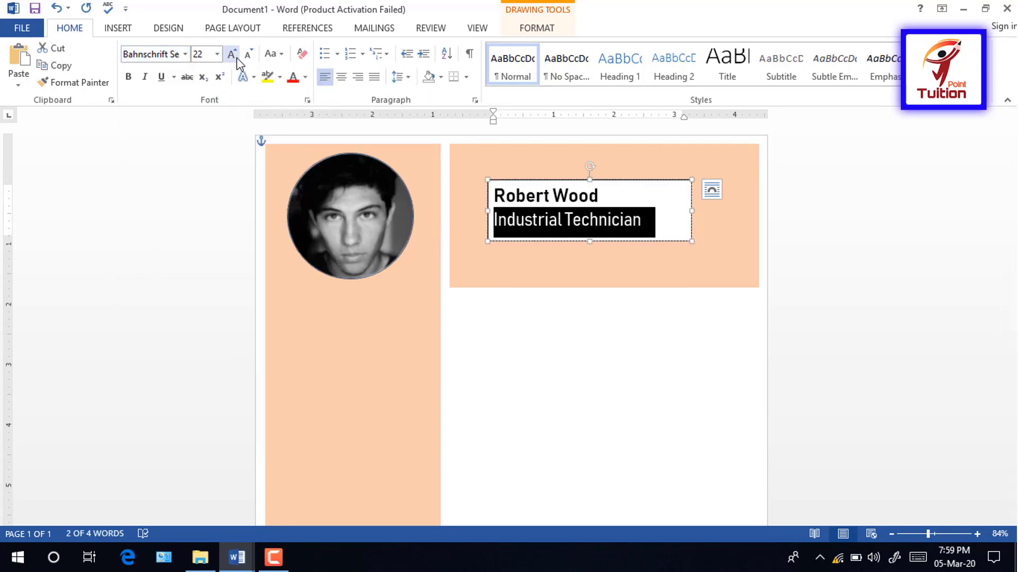
pyautogui.moveTo(615, 197); pyautogui.dragTo(485, 197)
pyautogui.click(236, 57)
pyautogui.click(236, 57)
pyautogui.click(236, 57)
pyautogui.click(236, 57)
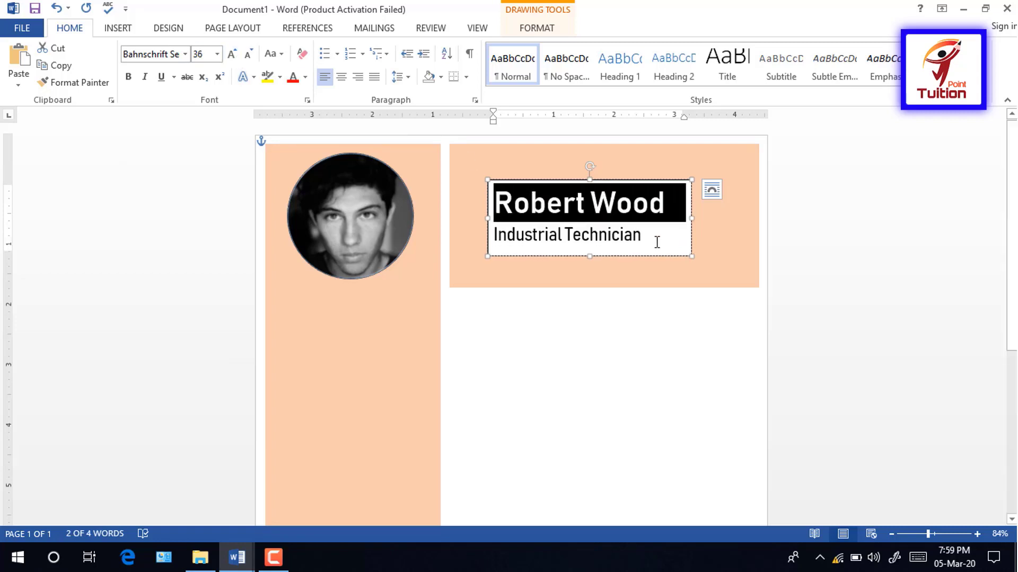
pyautogui.moveTo(656, 242); pyautogui.dragTo(448, 229)
pyautogui.click(247, 53)
pyautogui.click(248, 53)
pyautogui.click(247, 53)
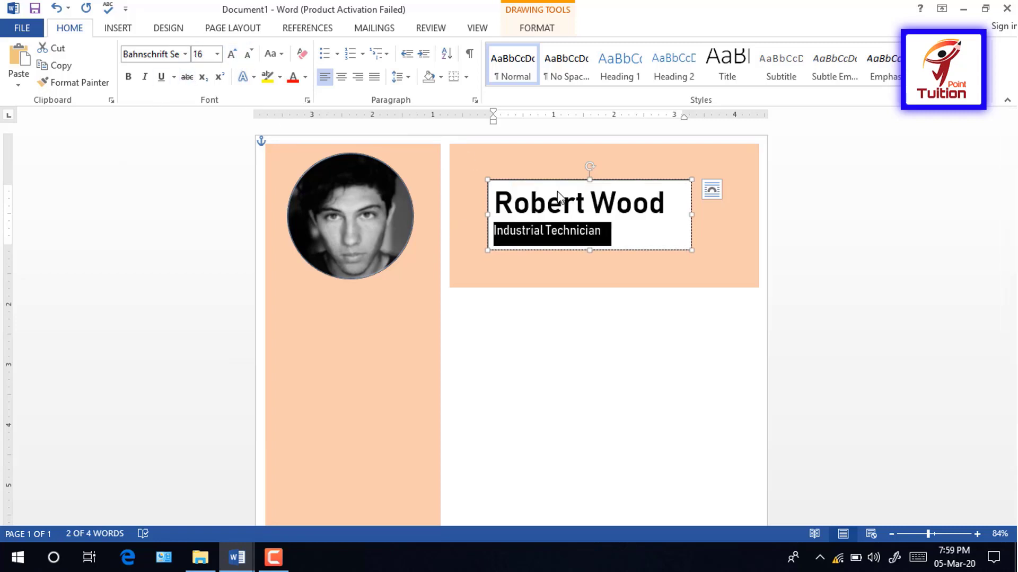
pyautogui.click(609, 239)
# Step: Centre the header text and resize its box to fill the peach banner
pyautogui.click(618, 251)
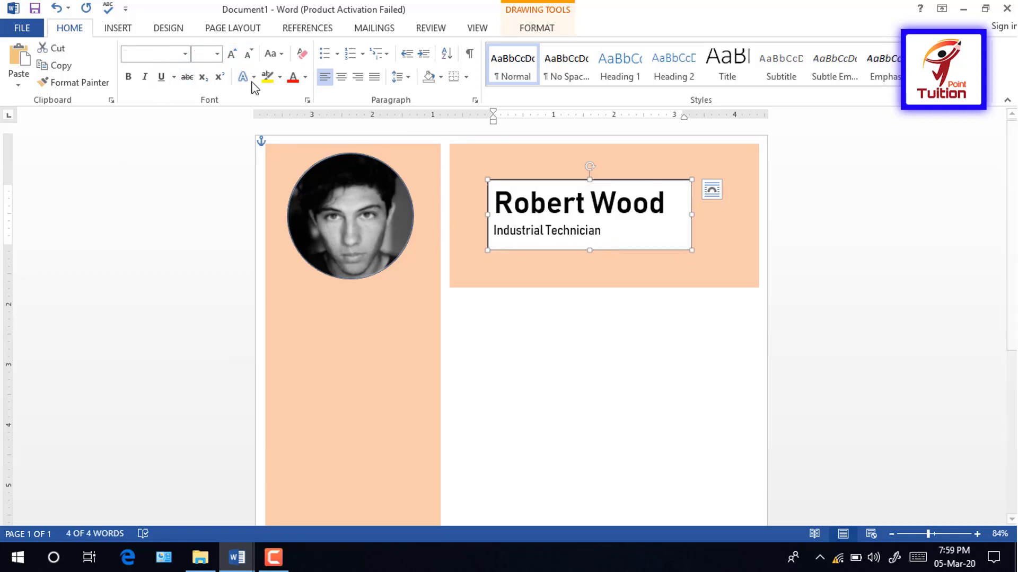
pyautogui.click(341, 78)
pyautogui.moveTo(487, 179); pyautogui.dragTo(457, 147)
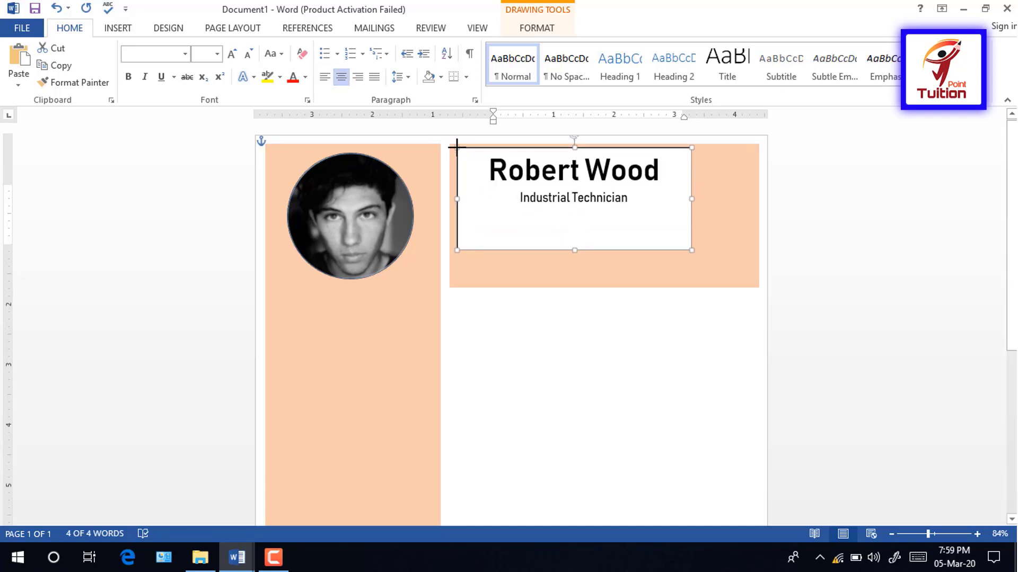
pyautogui.moveTo(691, 250); pyautogui.dragTo(753, 283)
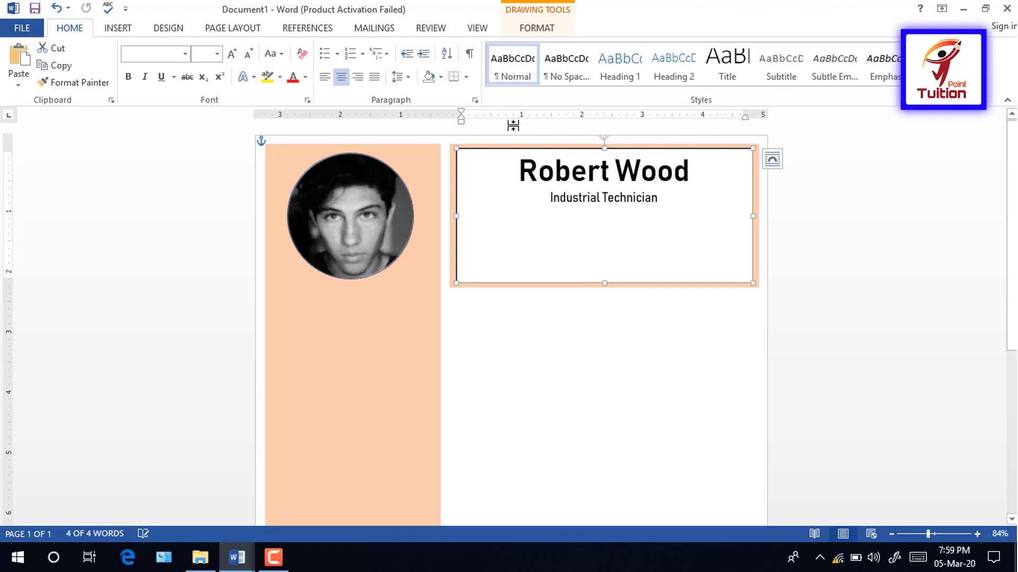
pyautogui.click(402, 78)
pyautogui.click(604, 149)
pyautogui.moveTo(604, 149); pyautogui.dragTo(599, 183)
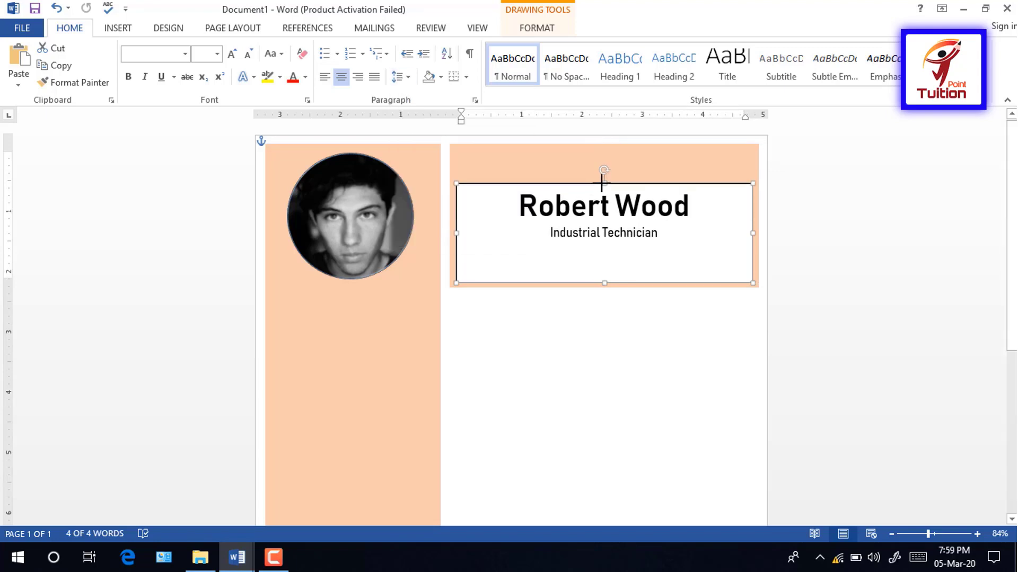
# Step: Set the name box's Shape Fill to No Fill
pyautogui.click(537, 27)
pyautogui.click(365, 48)
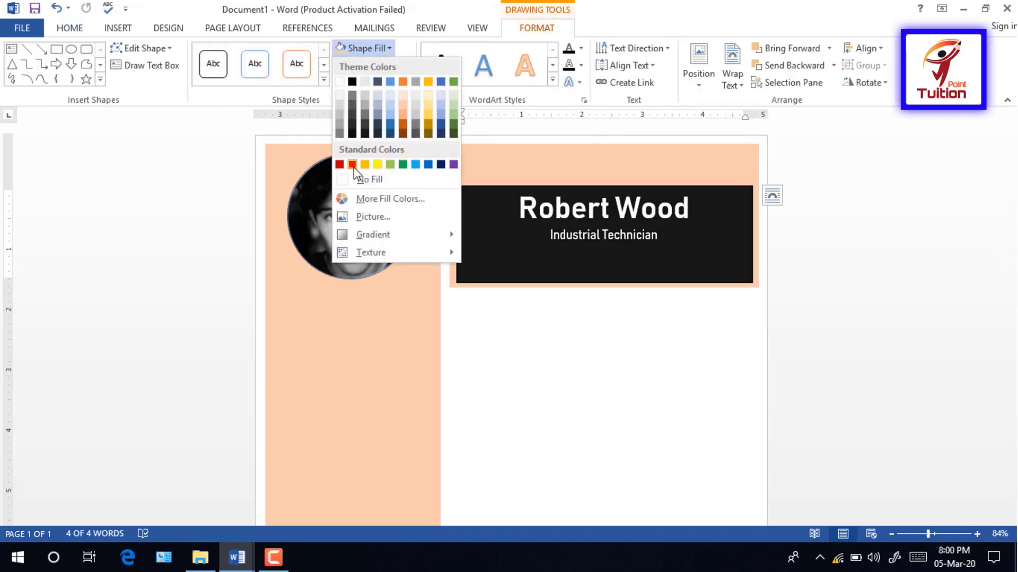
pyautogui.click(345, 180)
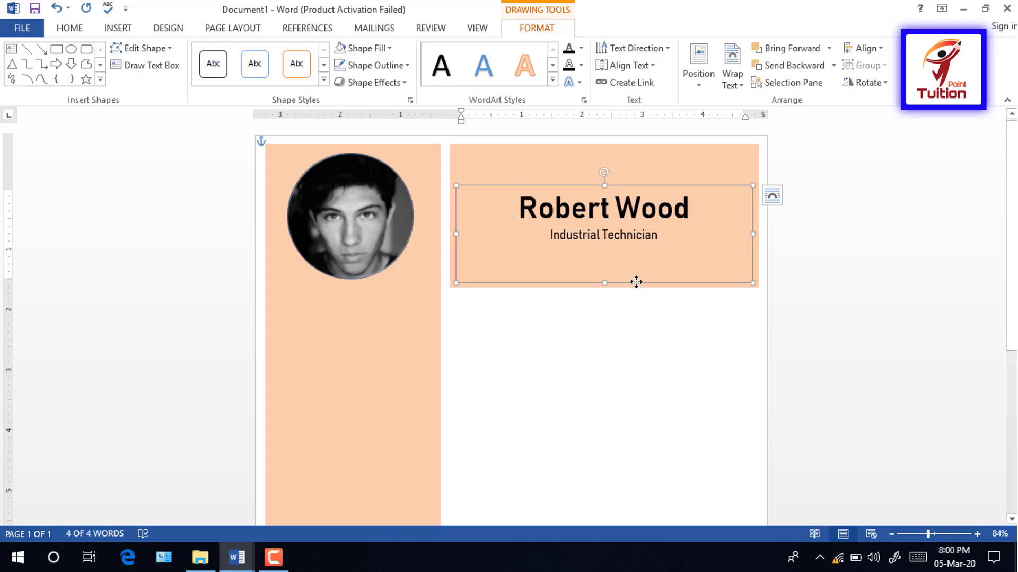
pyautogui.click(572, 385)
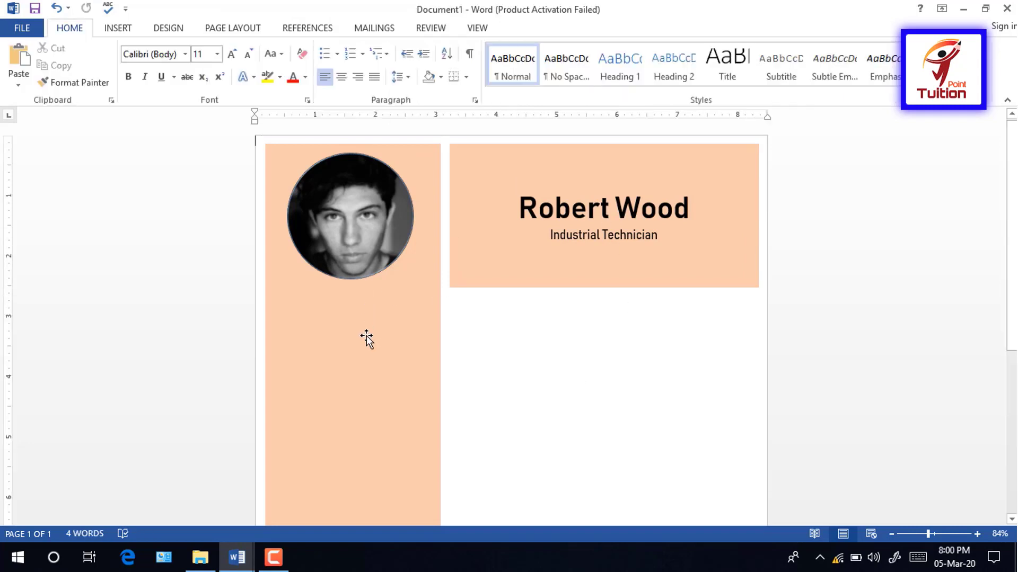
# Step: Insert a Simple Text Box with its placeholder text
pyautogui.click(126, 31)
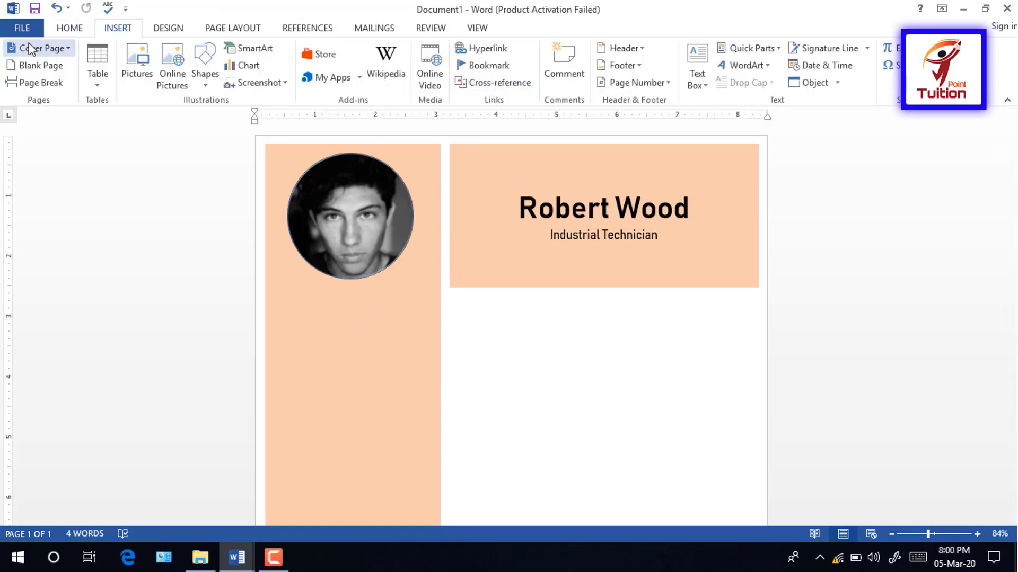
pyautogui.click(70, 30)
pyautogui.click(116, 30)
pyautogui.click(697, 74)
pyautogui.click(734, 154)
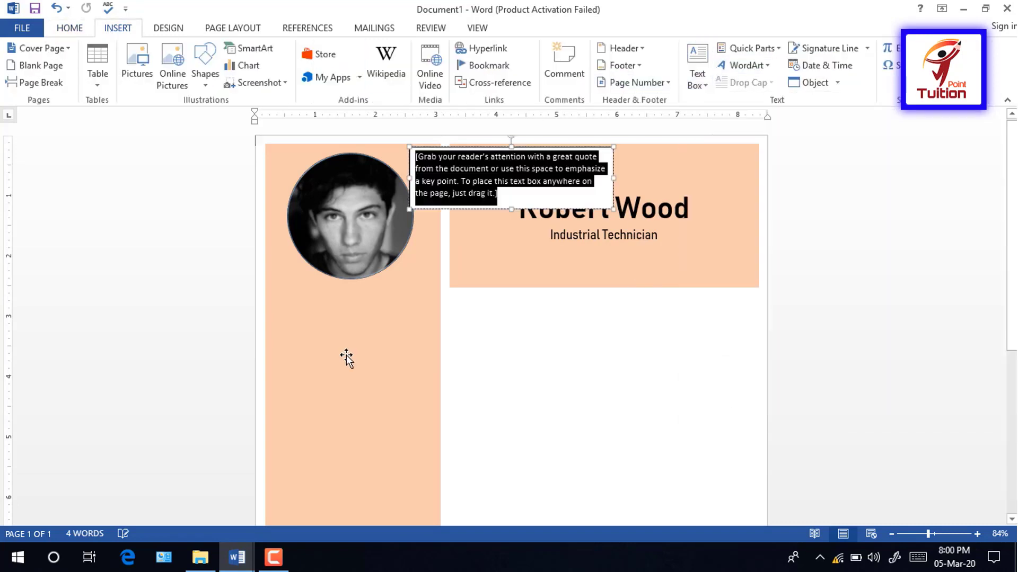
# Step: Place the text box under the photo, narrowed to the sidebar width and stretched down its length
pyautogui.moveTo(486, 209); pyautogui.dragTo(350, 350)
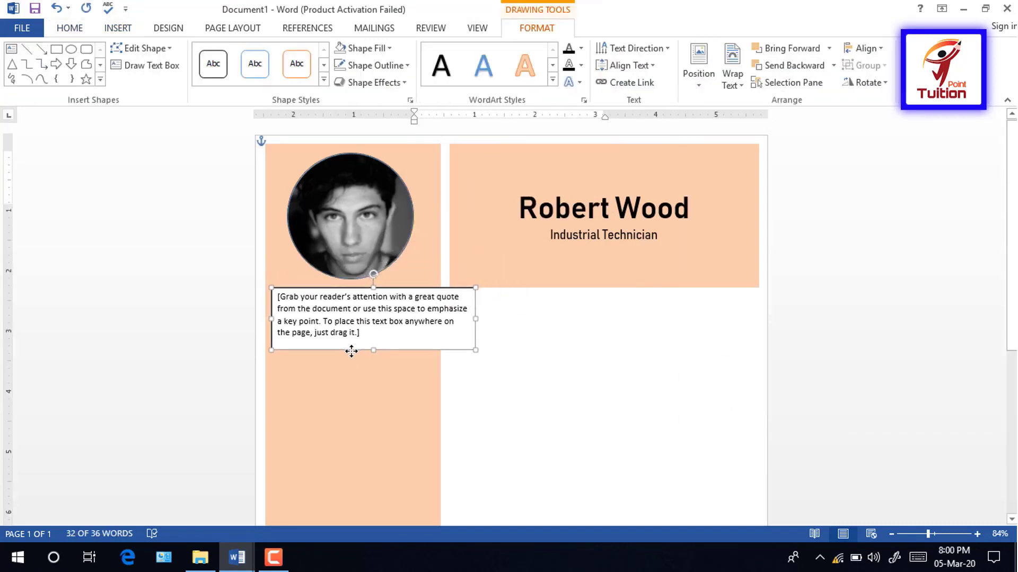
pyautogui.moveTo(475, 319); pyautogui.dragTo(435, 321)
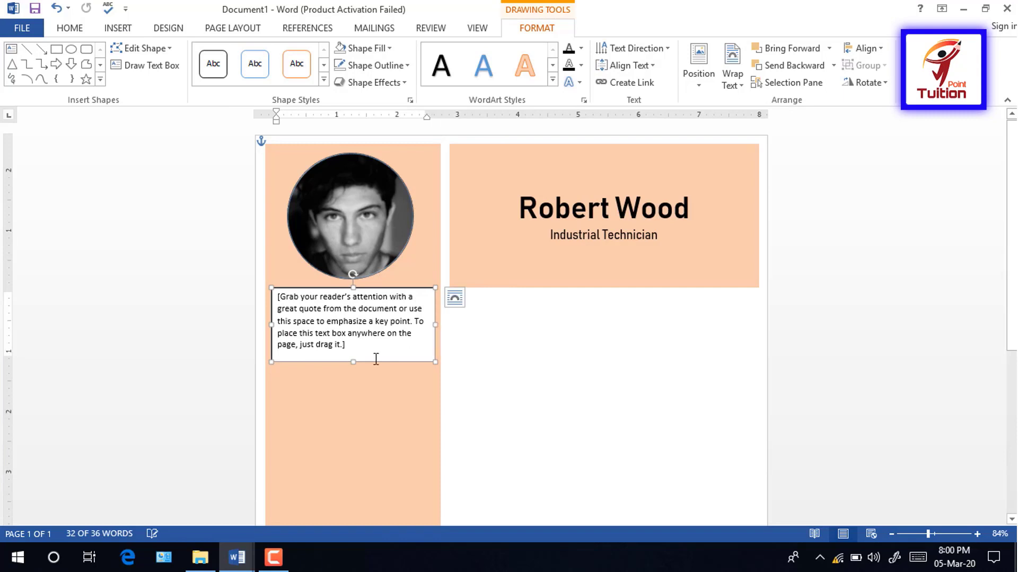
pyautogui.moveTo(353, 363); pyautogui.dragTo(347, 471)
pyautogui.scroll(-5, 892, 369)
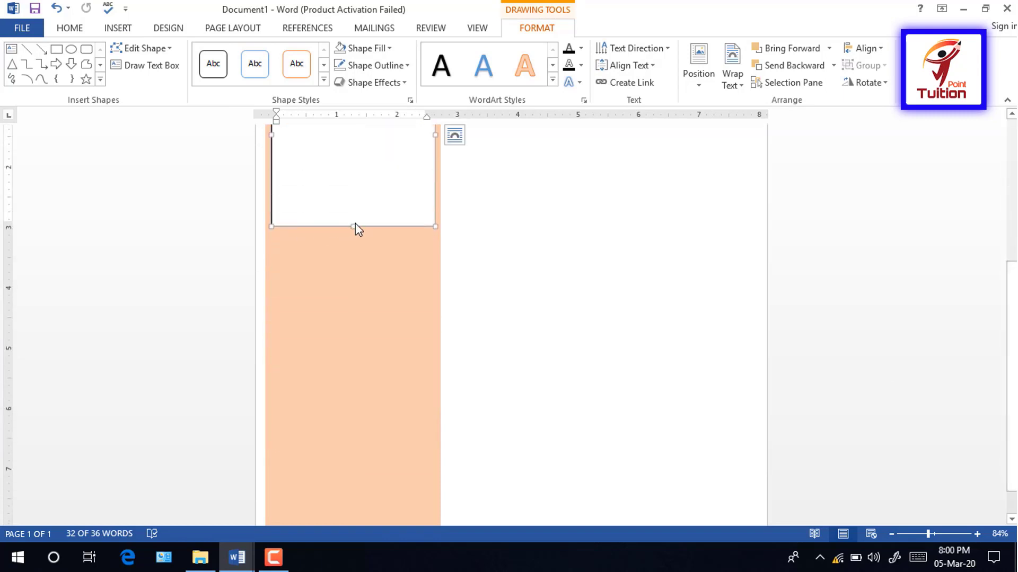
pyautogui.moveTo(353, 227); pyautogui.dragTo(373, 486)
pyautogui.scroll(5, 970, 445)
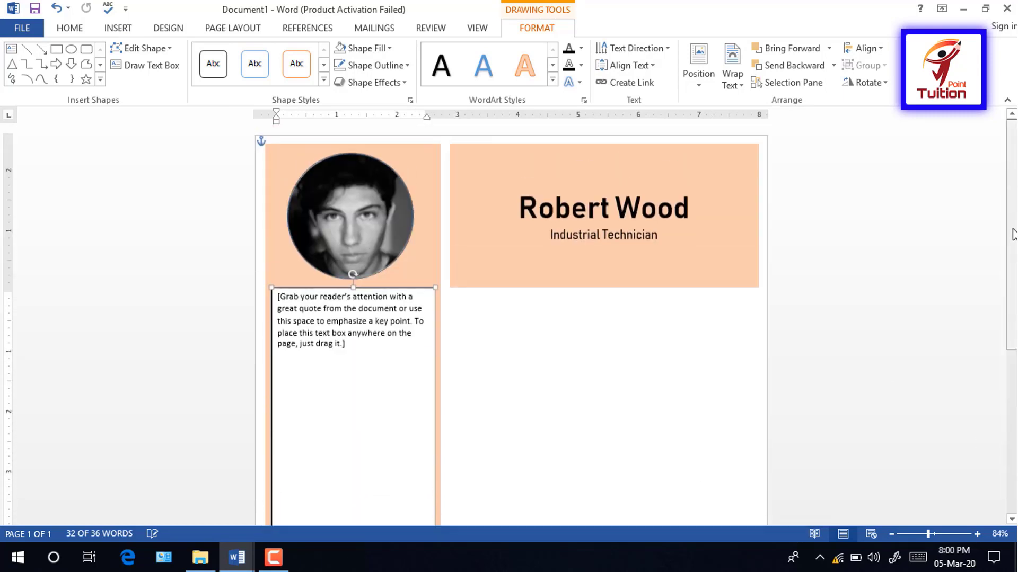
pyautogui.click(71, 28)
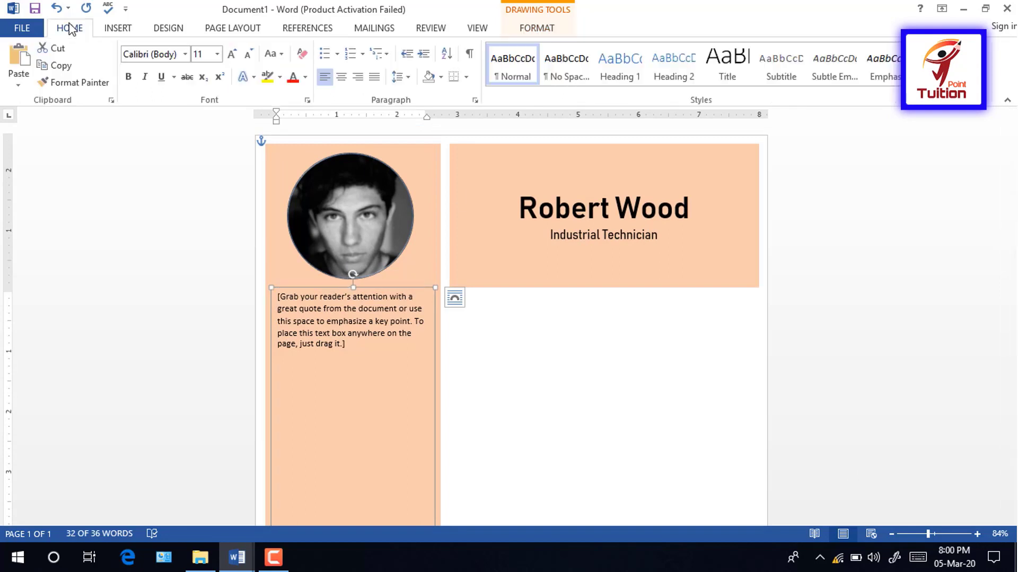
# Step: In Bahnschrift SemiBold, replace the placeholder with a PROFILE heading and the date-of-birth line
pyautogui.click(185, 54)
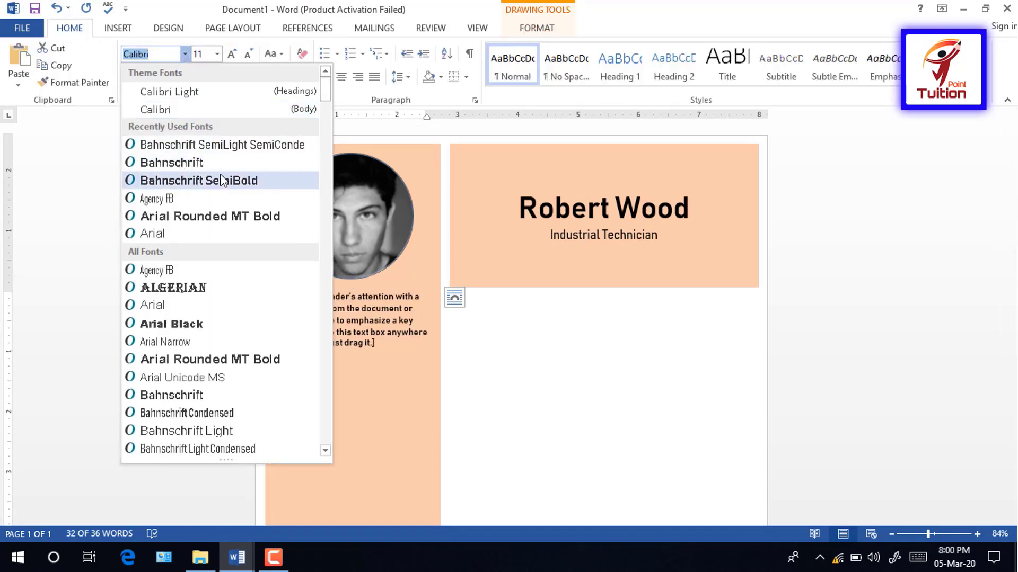
pyautogui.click(221, 181)
pyautogui.hotkey('ctrl', 'a')
pyautogui.write('P')
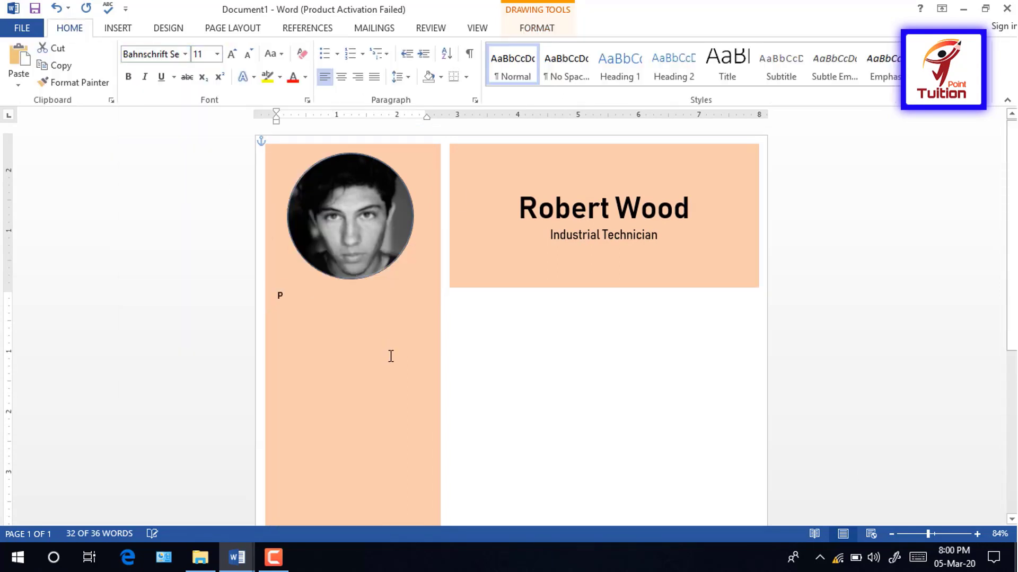
pyautogui.write('R0')
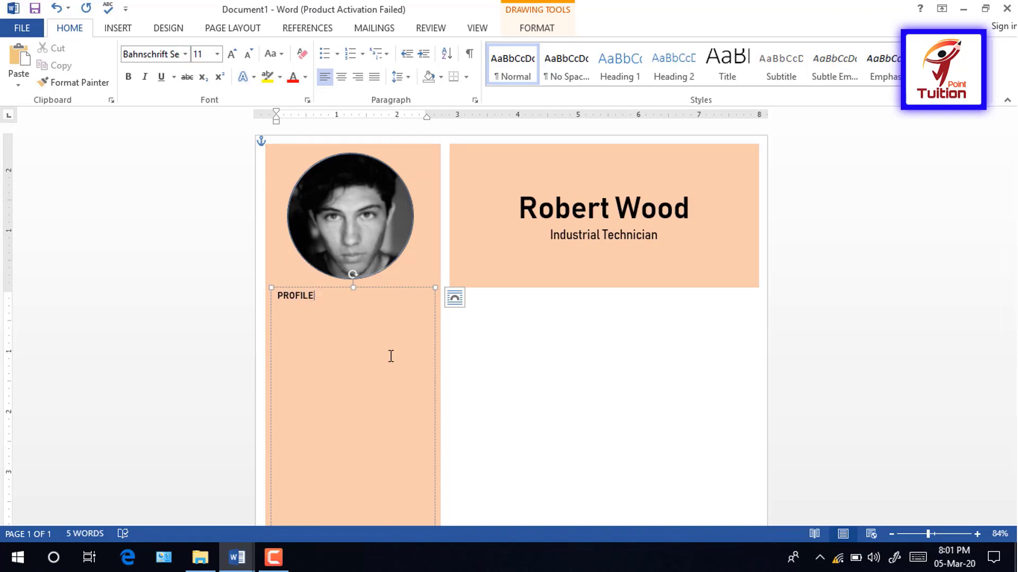
pyautogui.write('FILE')
pyautogui.press('Return')
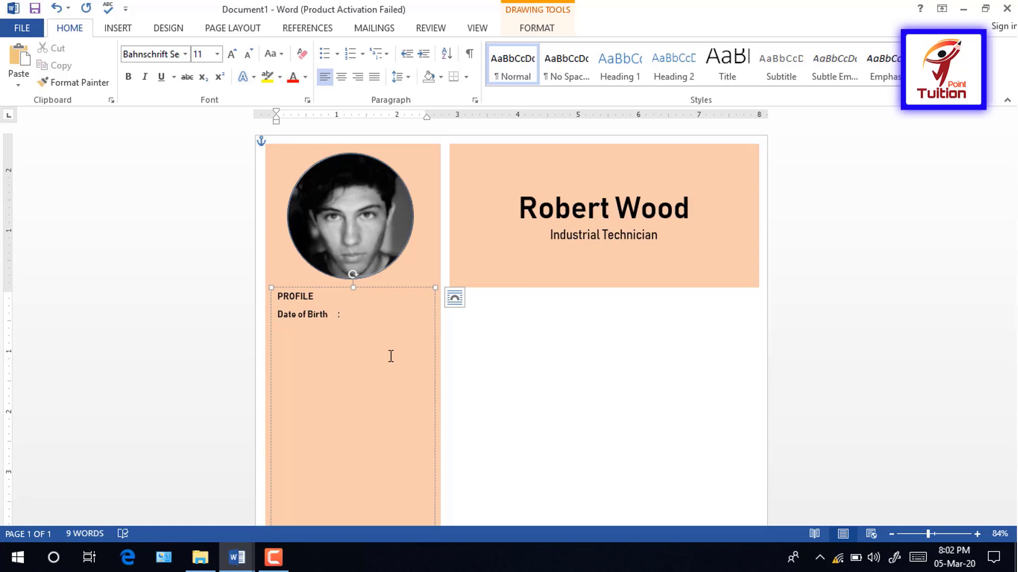
pyautogui.write('21')
pyautogui.write(':')
pyautogui.write(' 21st')
pyautogui.write(' Januarry, 1999')
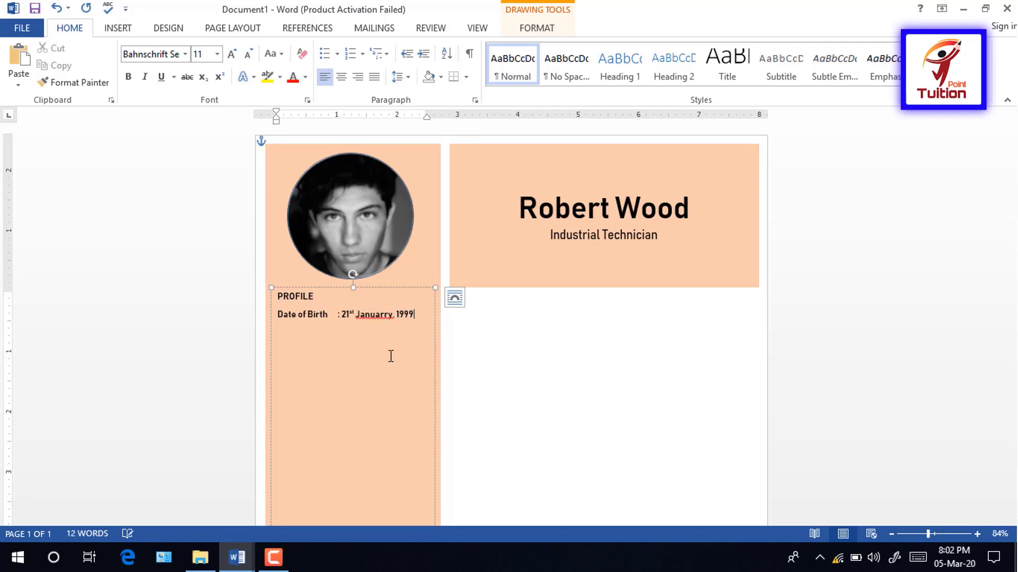
pyautogui.rightClick(380, 317)
pyautogui.click(418, 433)
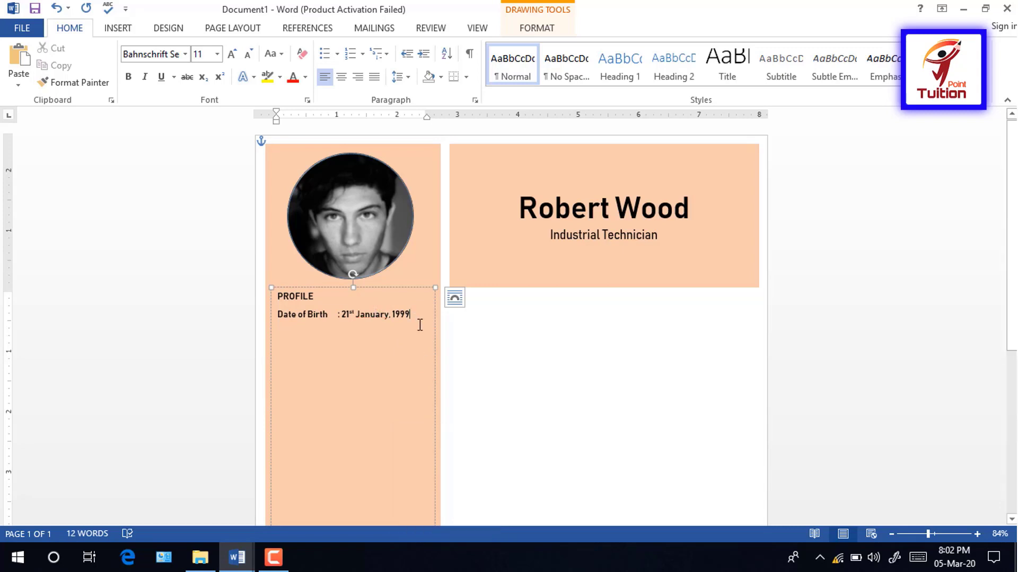
# Step: Add the NIC number, 'Gender : Male' and Nationality lines below
pyautogui.press('Return')
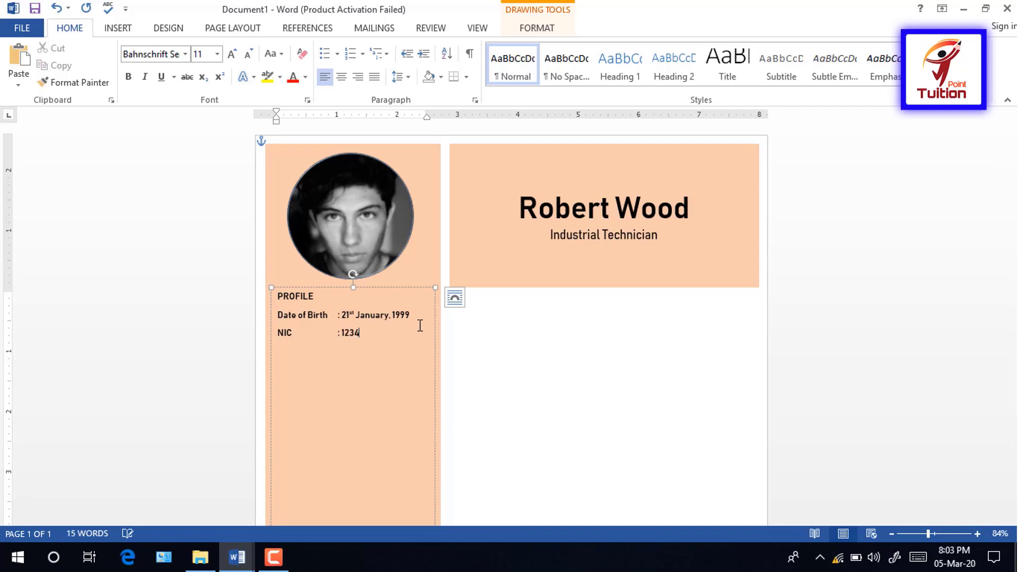
pyautogui.write('11')
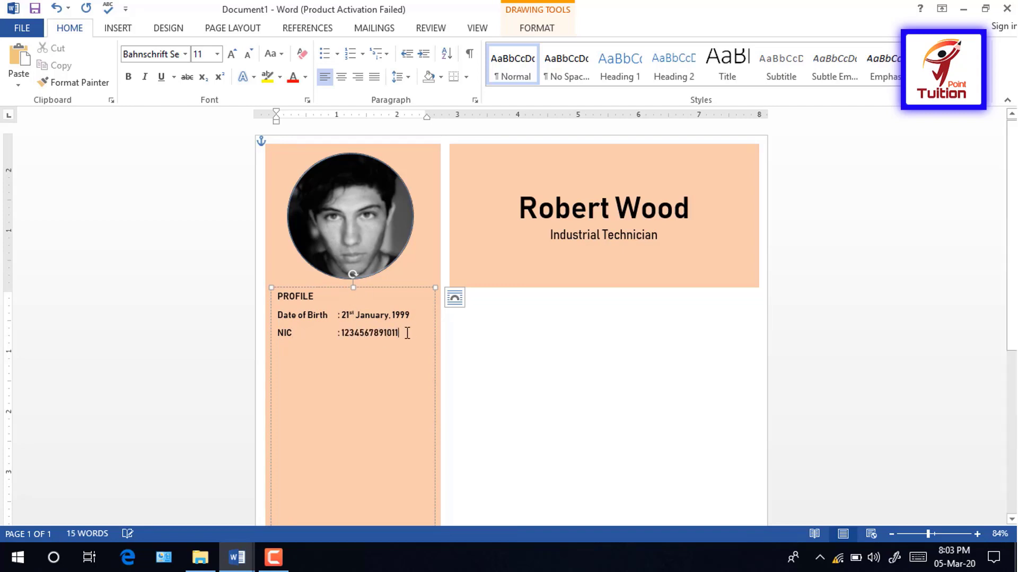
pyautogui.press('Return')
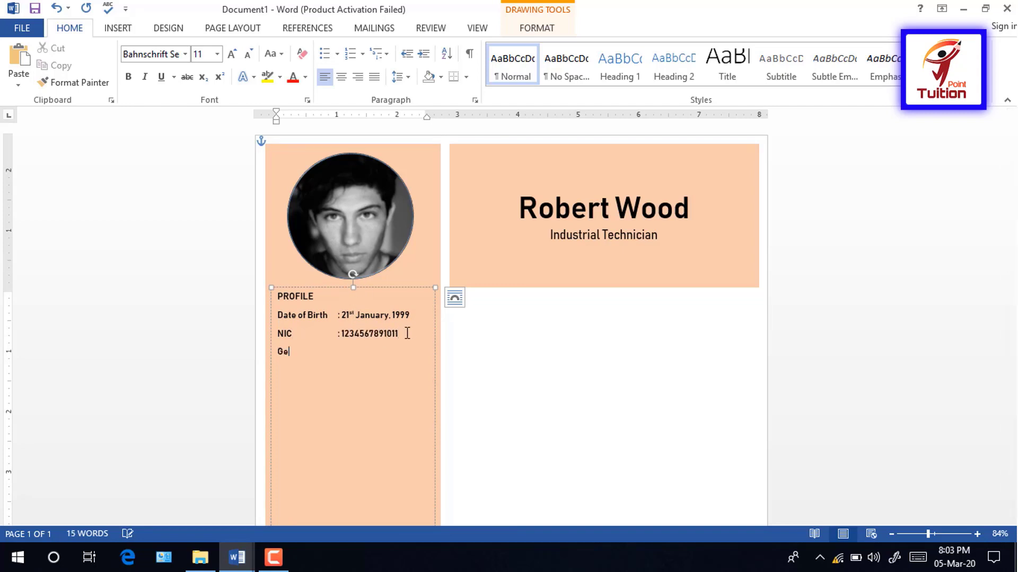
pyautogui.write('Gender\t: Male')
pyautogui.press('Return')
pyautogui.write('Nationality')
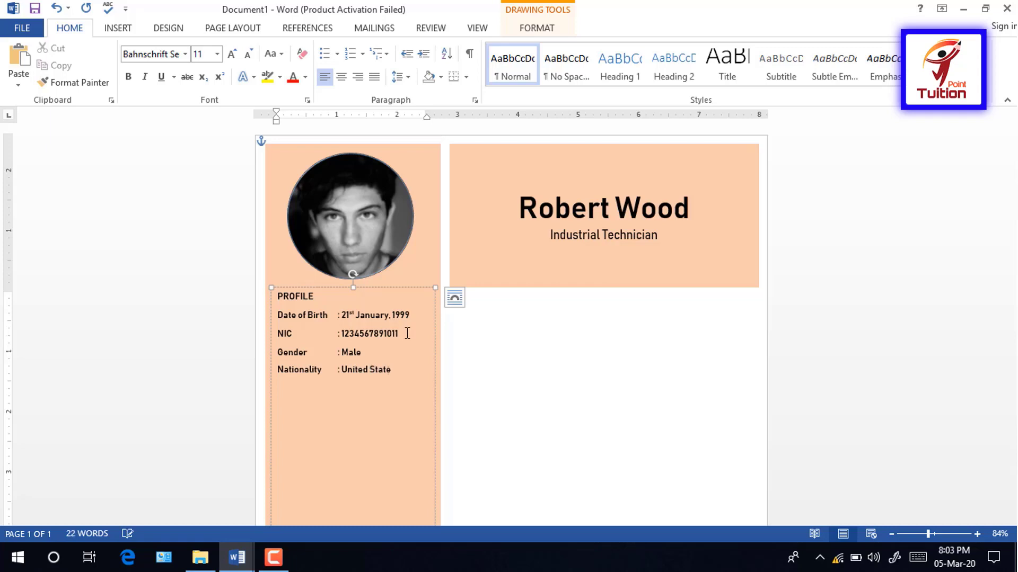
# Step: Finish the Nationality entry and tighten line spacing across the profile details
pyautogui.write('s')
pyautogui.moveTo(371, 522); pyautogui.dragTo(278, 314)
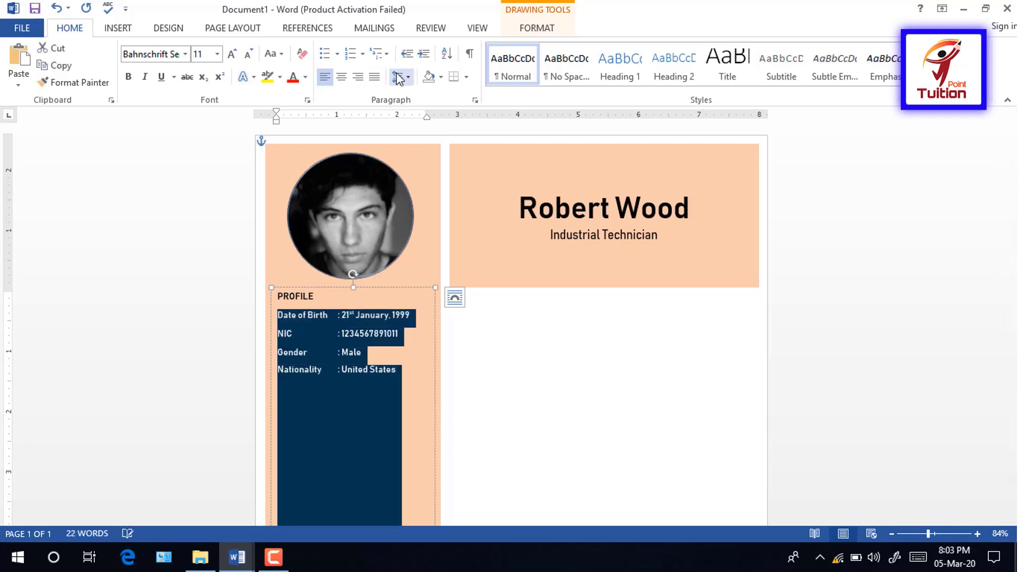
pyautogui.click(397, 77)
pyautogui.click(413, 98)
pyautogui.click(397, 77)
pyautogui.click(446, 241)
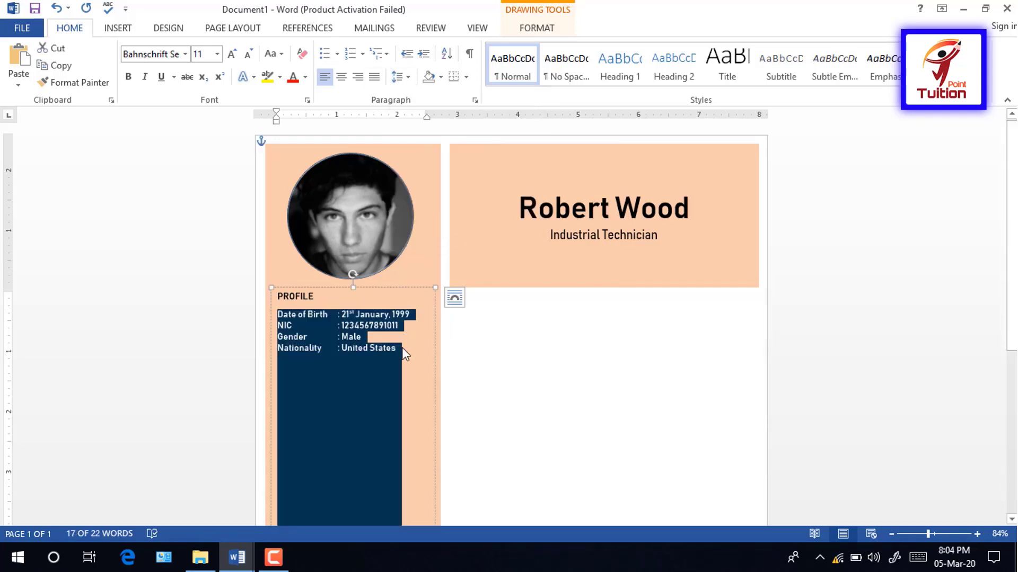
pyautogui.click(401, 354)
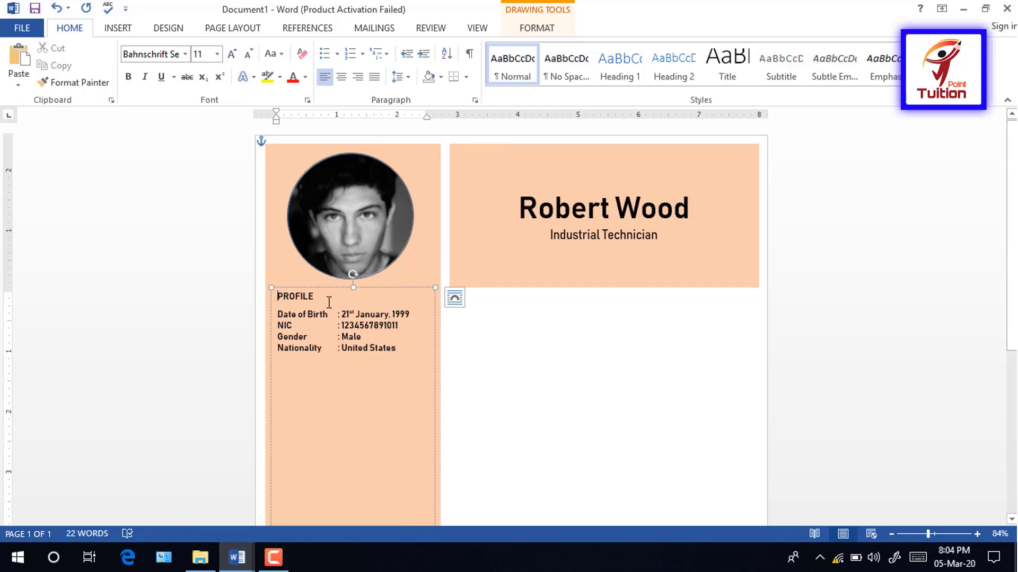
# Step: Centre and enlarge the PROFILE heading and set the detail lines to 12 pt
pyautogui.click(340, 77)
pyautogui.moveTo(376, 295); pyautogui.dragTo(330, 297)
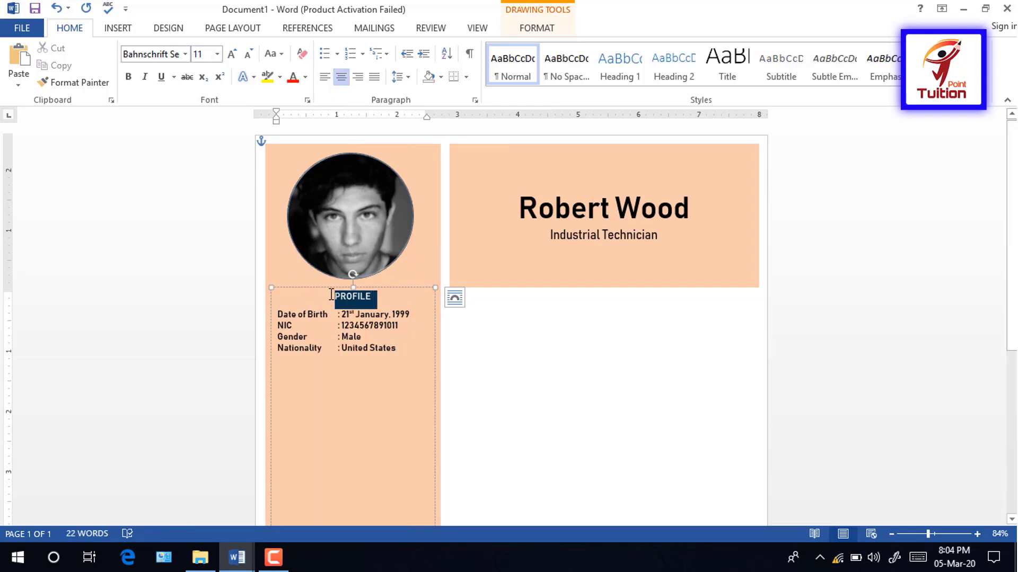
pyautogui.click(232, 54)
pyautogui.click(232, 54)
pyautogui.click(232, 54)
pyautogui.moveTo(408, 358); pyautogui.dragTo(277, 322)
pyautogui.click(232, 53)
pyautogui.click(184, 53)
pyautogui.click(205, 175)
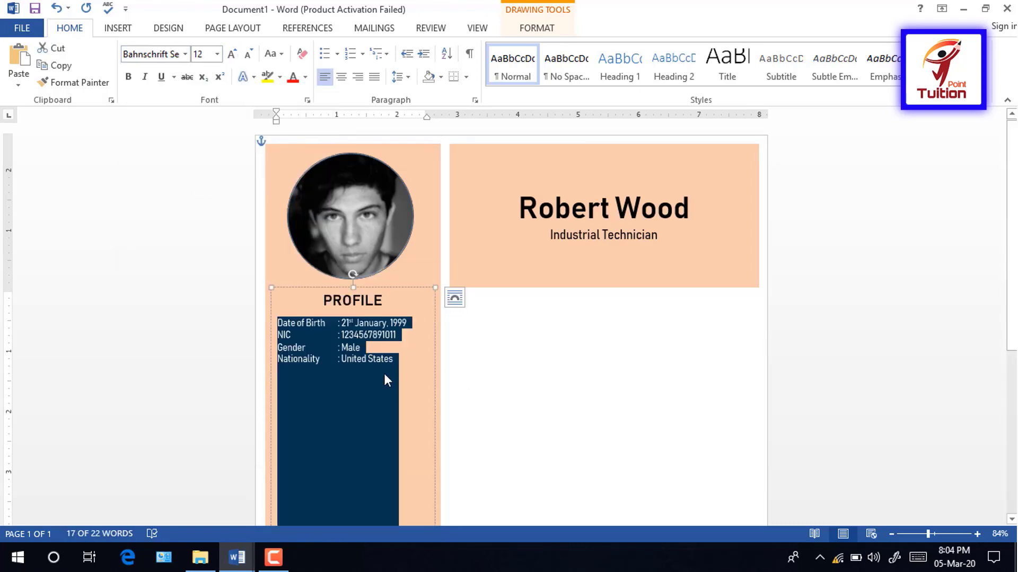
pyautogui.click(411, 374)
# Step: Space the NIC number into digit groups and set Date of Birth through Nationality in Bahnschrift
pyautogui.click(392, 335)
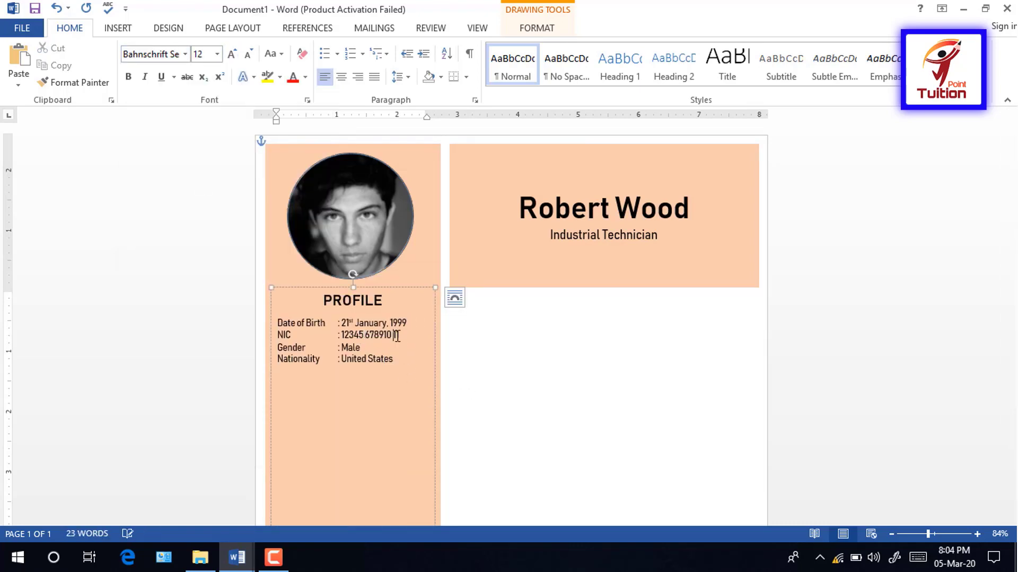
pyautogui.click(376, 335)
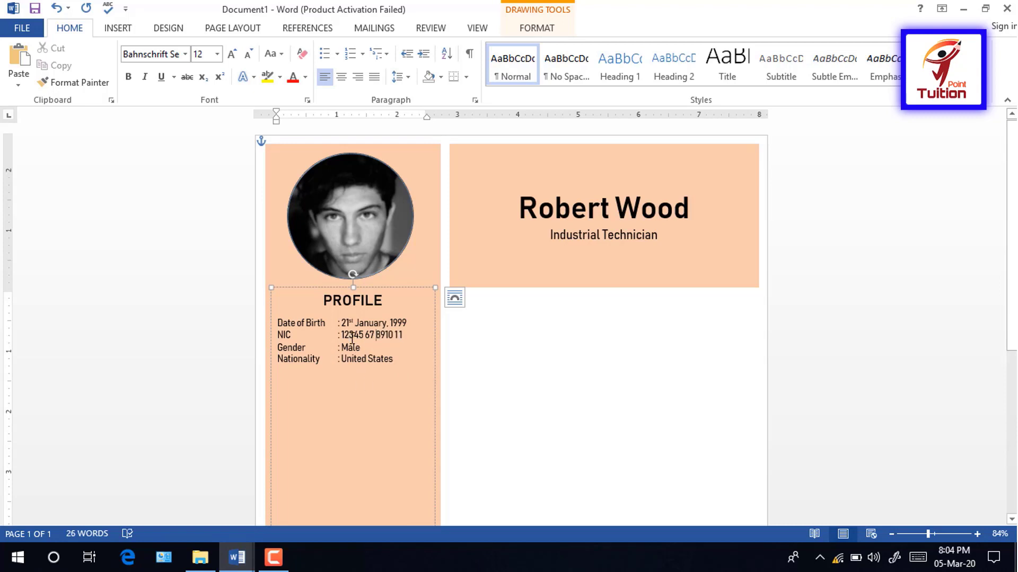
pyautogui.click(349, 335)
pyautogui.moveTo(375, 373); pyautogui.dragTo(278, 322)
pyautogui.click(185, 54)
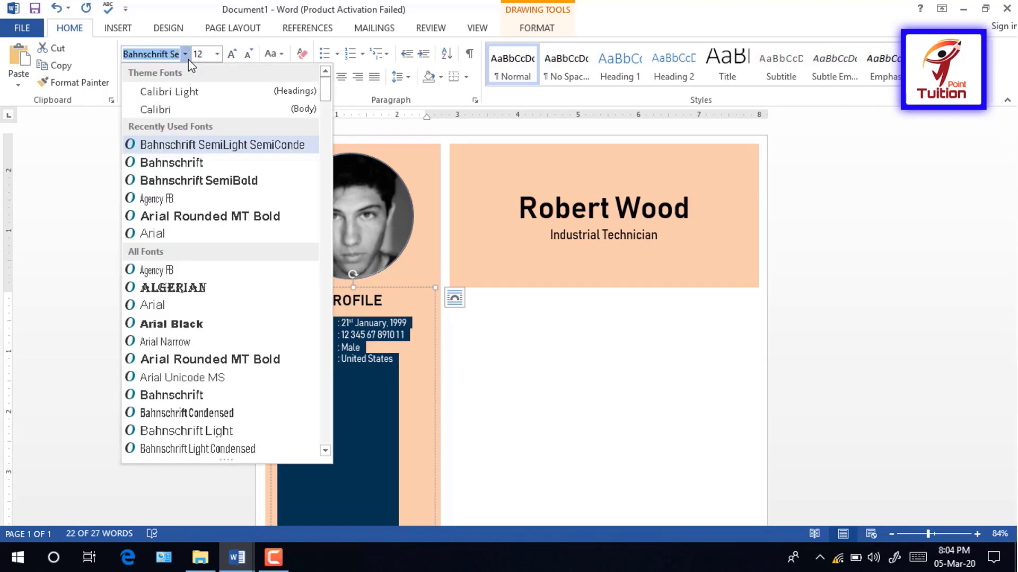
pyautogui.click(183, 164)
pyautogui.click(371, 360)
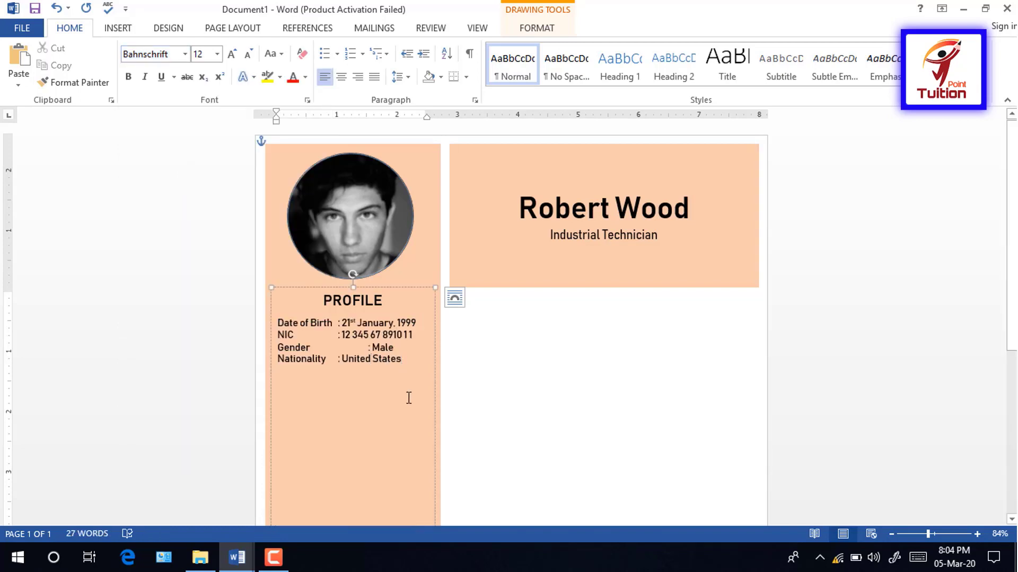
# Step: Add a CONTACT heading on a new line below Nationality
pyautogui.click(415, 369)
pyautogui.press('Return')
pyautogui.write('CONTACT')
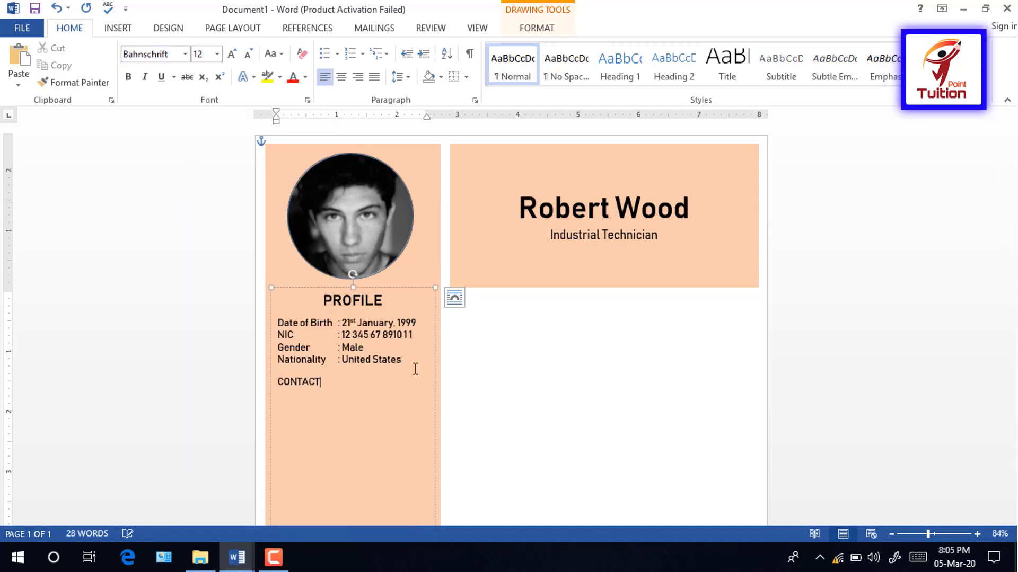
# Step: Centre the CONTACT heading in Bahnschrift SemiBold 18 pt, with space after it
pyautogui.click(275, 386)
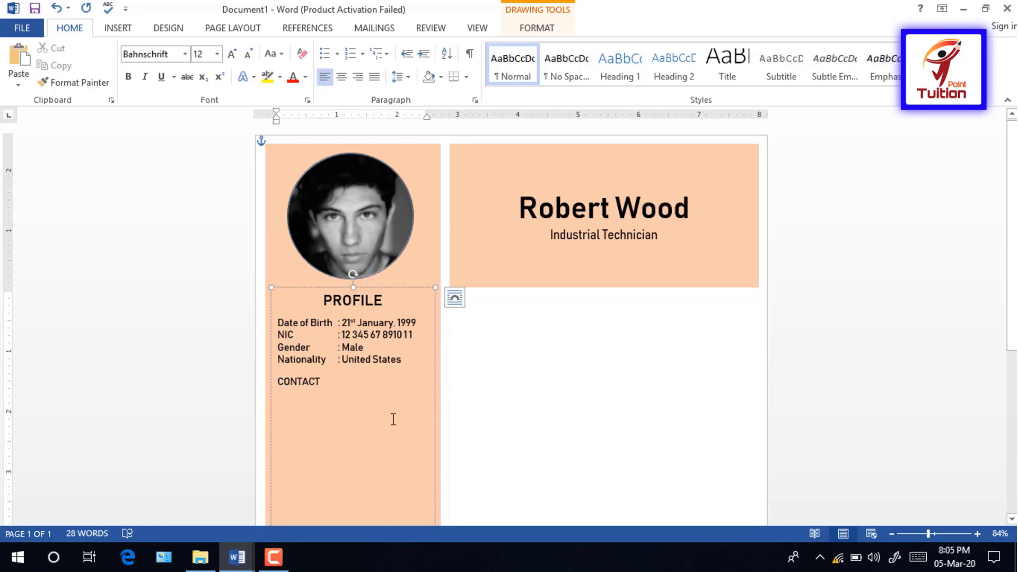
pyautogui.press('Tab')
pyautogui.press('BackSpace')
pyautogui.tripleClick(300, 387)
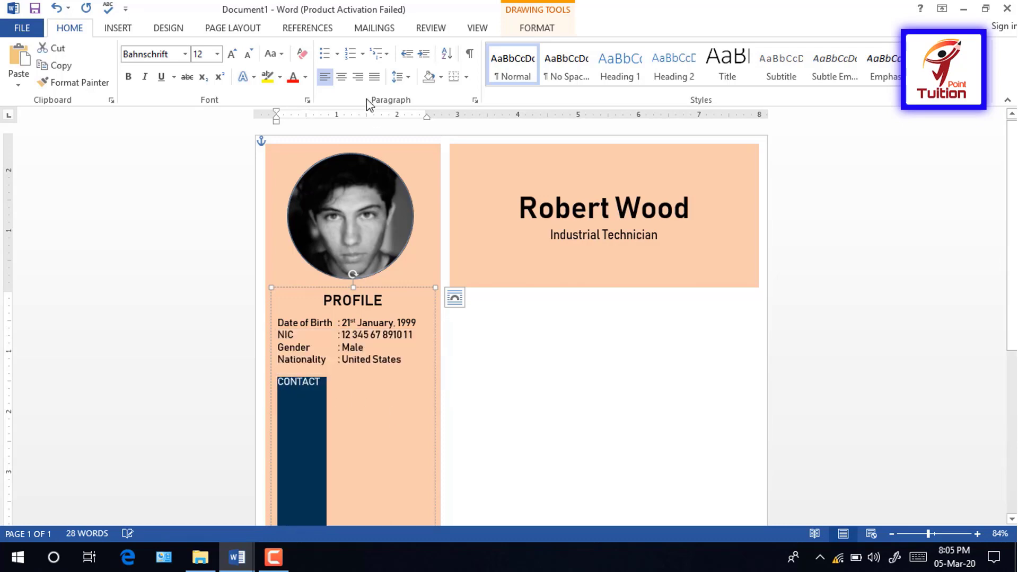
pyautogui.click(341, 78)
pyautogui.click(185, 55)
pyautogui.click(199, 180)
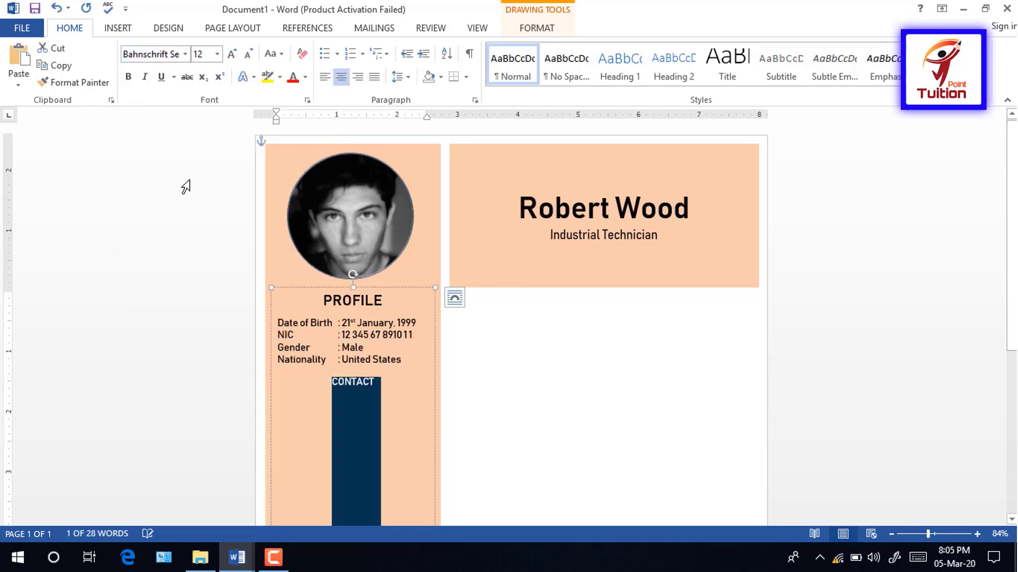
pyautogui.click(232, 54)
pyautogui.click(232, 53)
pyautogui.click(232, 54)
pyautogui.click(378, 386)
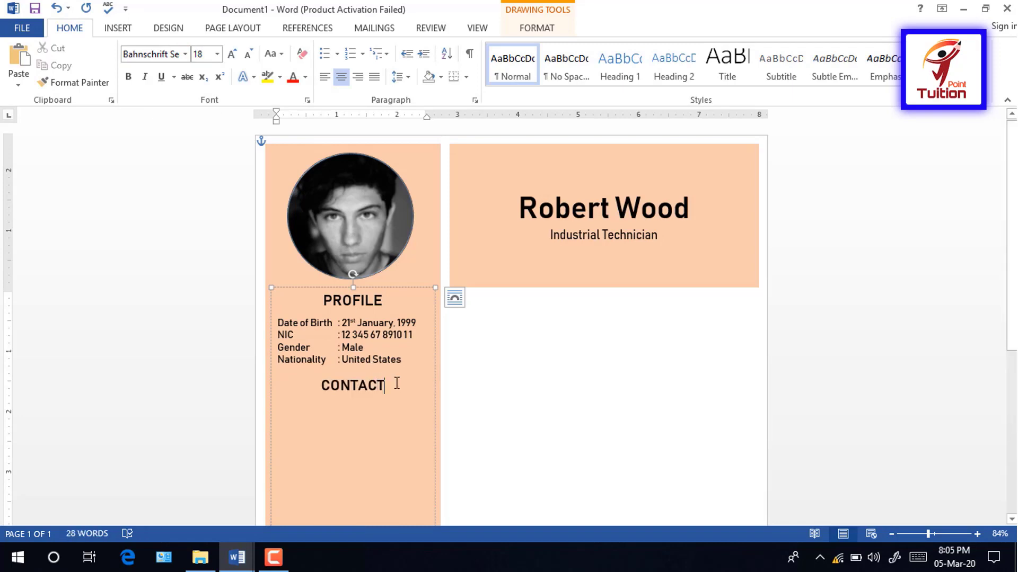
pyautogui.click(398, 78)
pyautogui.click(432, 240)
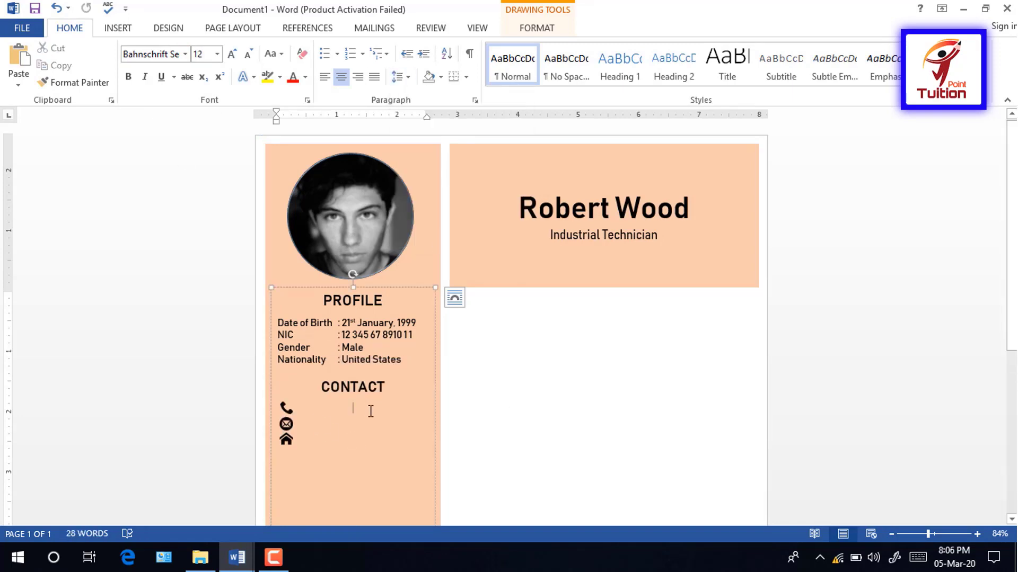
# Step: Type the phone number, e-mail as plain text, and home address beside the phone, envelope and house icons
pyautogui.click(325, 78)
pyautogui.press('Tab')
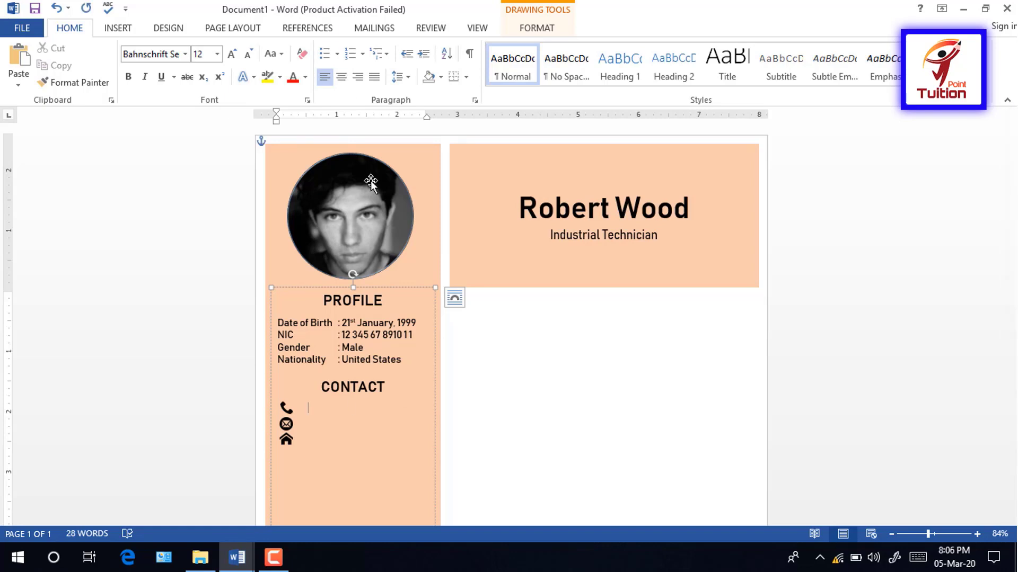
pyautogui.write('0000 13')
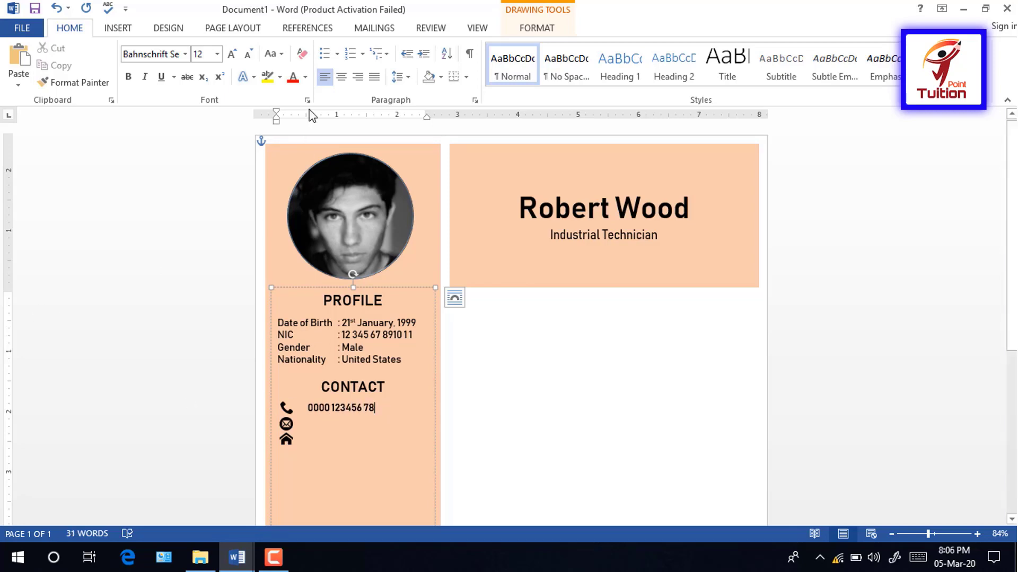
pyautogui.press('Down')
pyautogui.write('r')
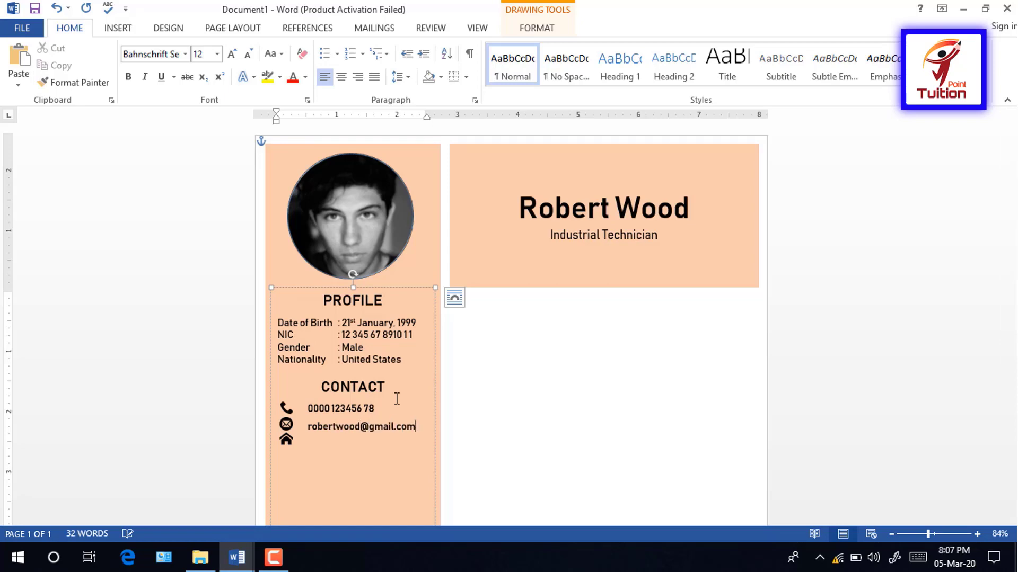
pyautogui.rightClick(335, 427)
pyautogui.click(371, 288)
pyautogui.click(317, 443)
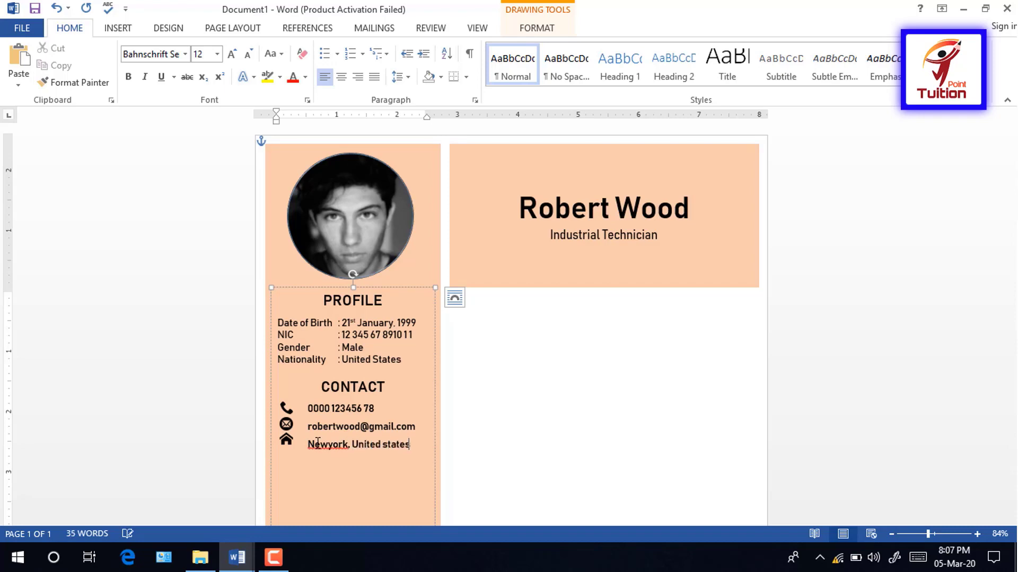
pyautogui.write('A.mera')
# Step: Set the address and contact lines to single, tighter line spacing
pyautogui.click(279, 462)
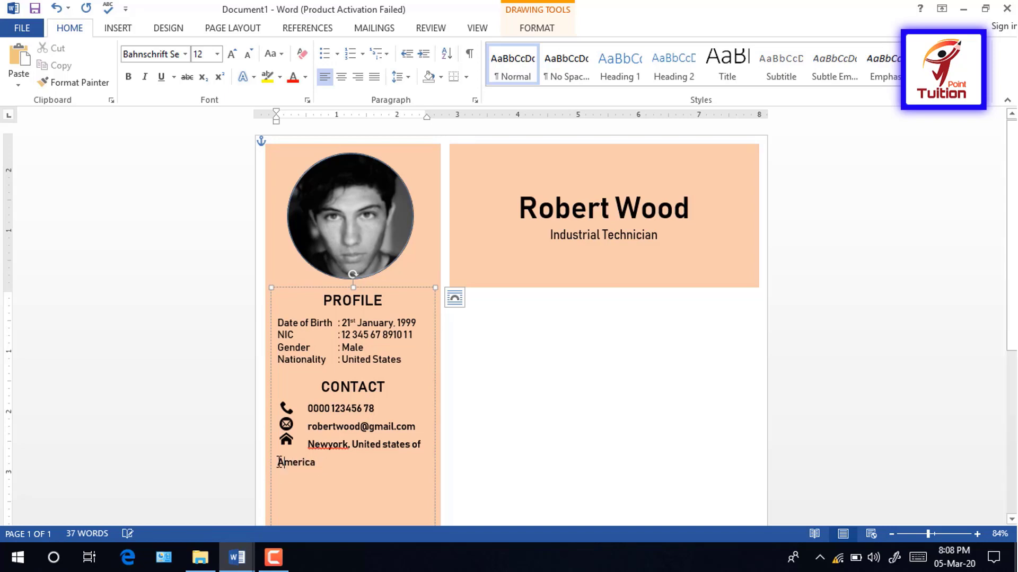
pyautogui.press('Tab')
pyautogui.press('BackSpace')
pyautogui.tripleClick(344, 463)
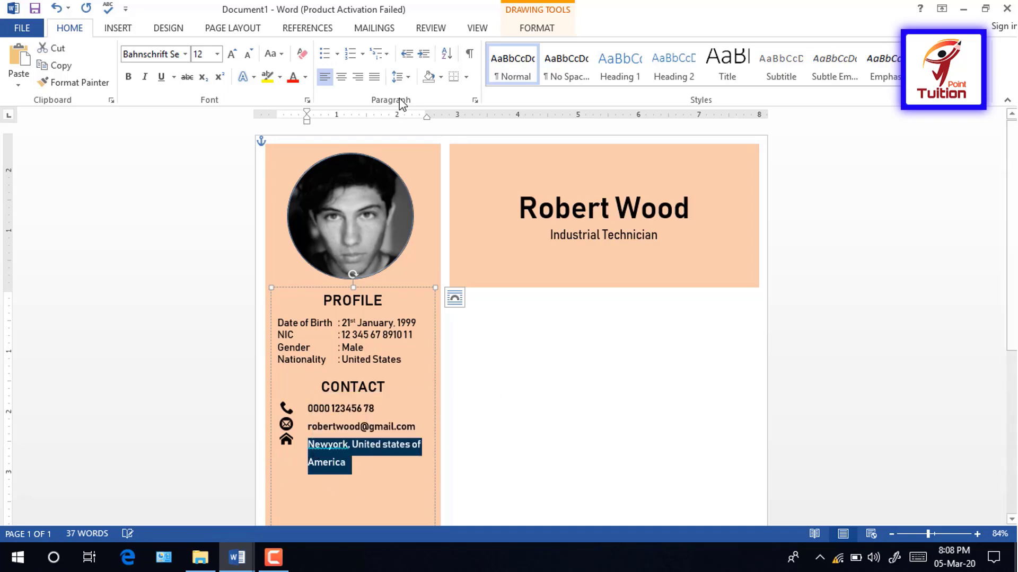
pyautogui.click(399, 76)
pyautogui.click(406, 96)
pyautogui.click(364, 408)
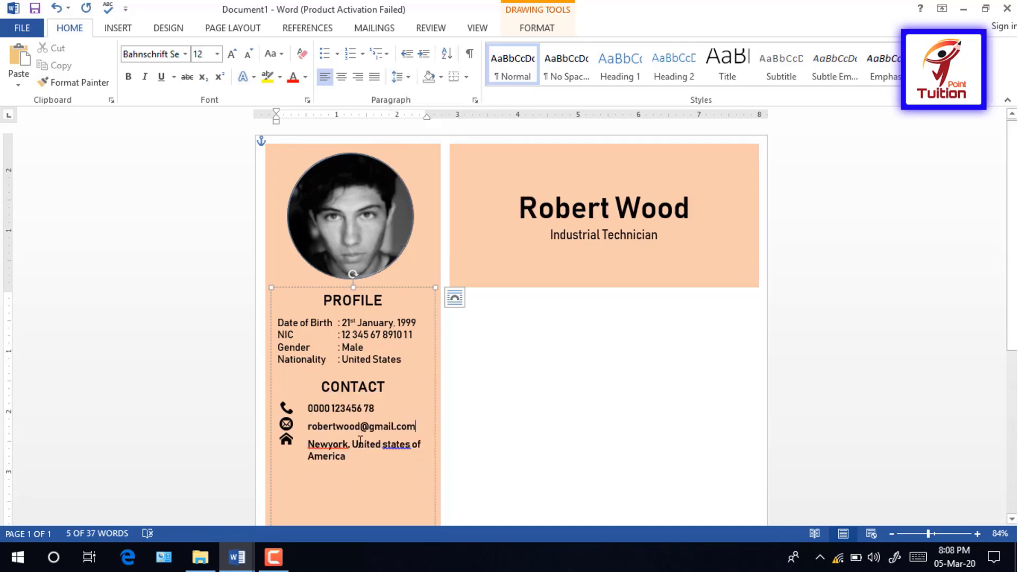
pyautogui.click(398, 77)
pyautogui.click(421, 113)
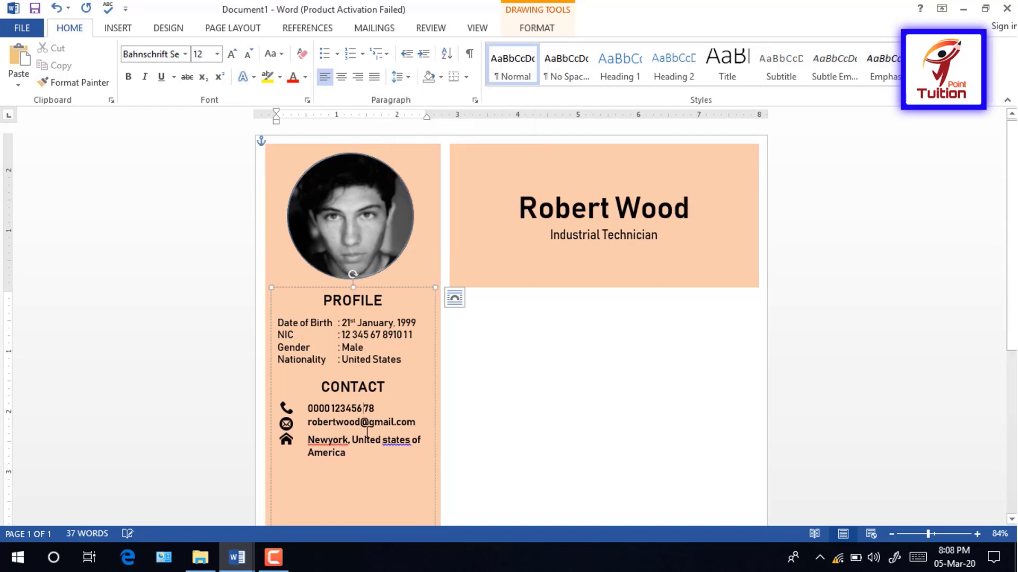
pyautogui.click(396, 78)
pyautogui.click(407, 116)
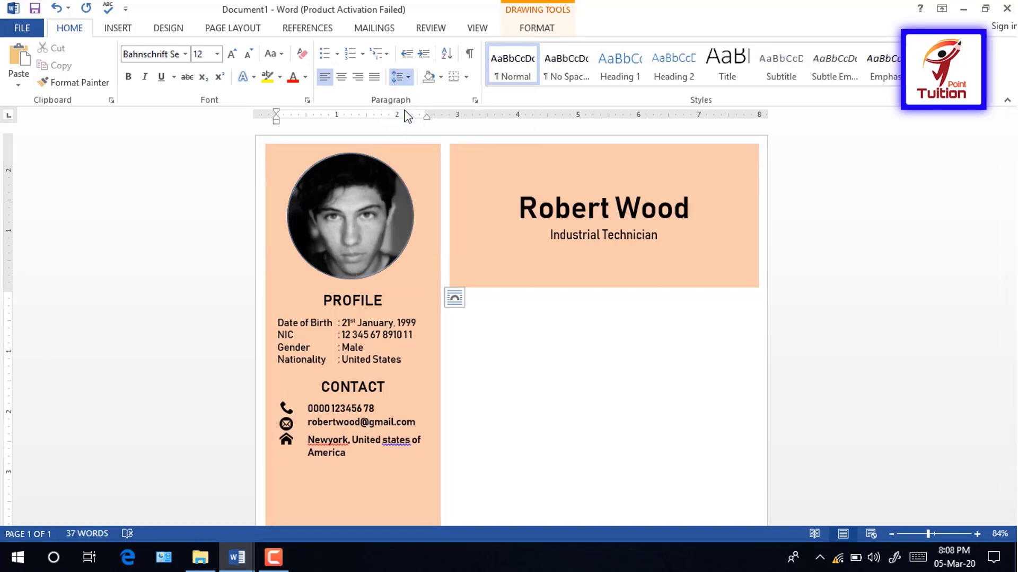
# Step: Correct the address spelling to 'New York' and capitalised 'States'
pyautogui.click(286, 407)
pyautogui.click(290, 425)
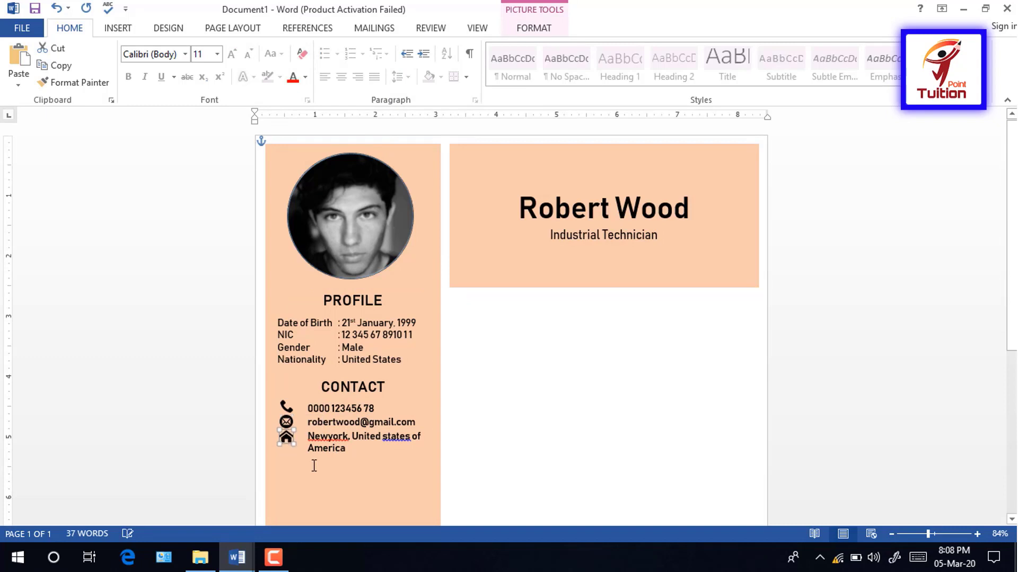
pyautogui.click(329, 417)
pyautogui.click(343, 448)
pyautogui.rightClick(406, 440)
pyautogui.click(424, 448)
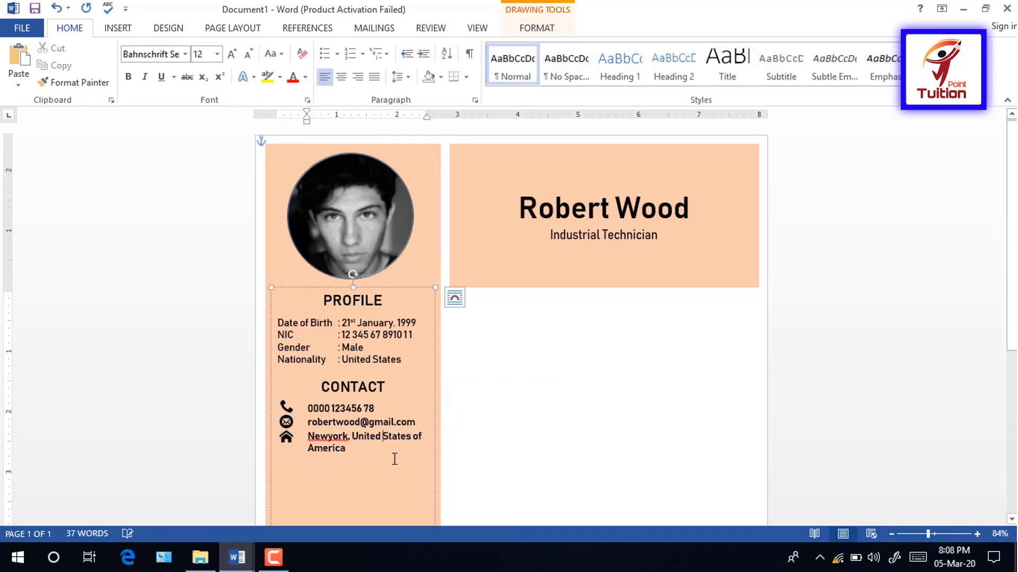
pyautogui.rightClick(342, 439)
pyautogui.click(387, 304)
# Step: Colour the contact text grey and add space after the Profile details
pyautogui.moveTo(344, 453); pyautogui.dragTo(307, 408)
pyautogui.click(305, 77)
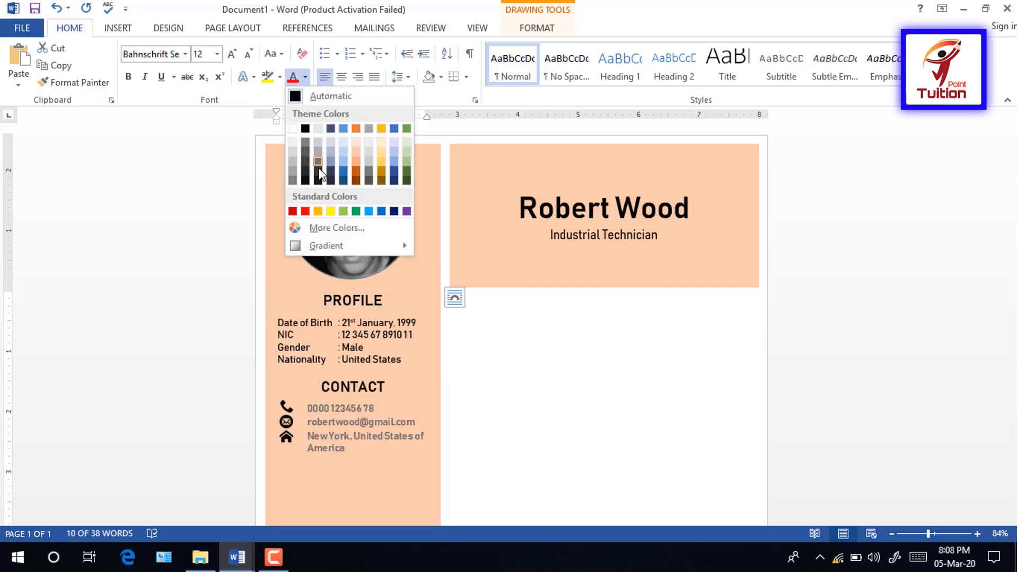
pyautogui.click(318, 171)
pyautogui.moveTo(408, 360); pyautogui.dragTo(277, 321)
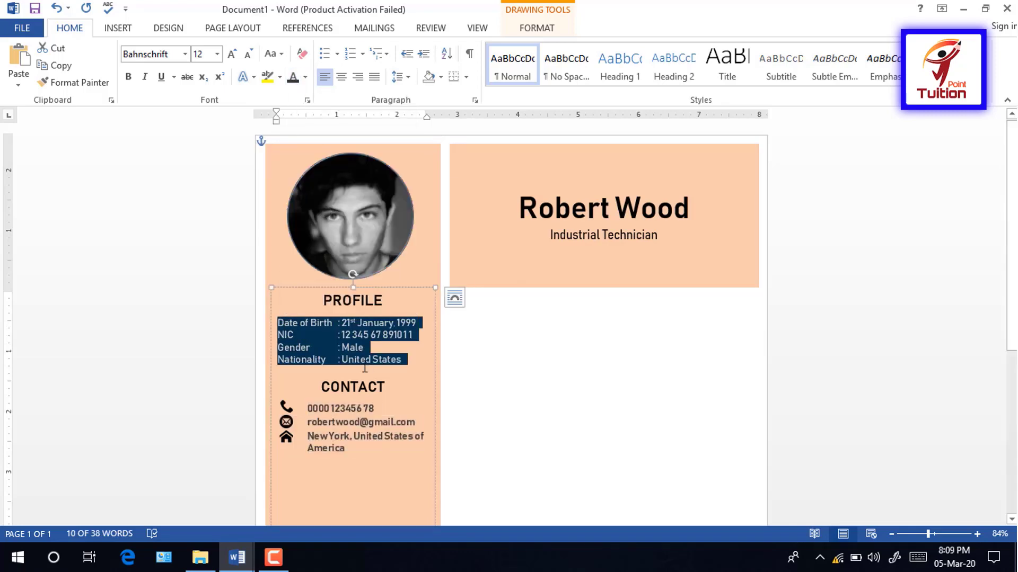
pyautogui.click(392, 448)
pyautogui.click(406, 77)
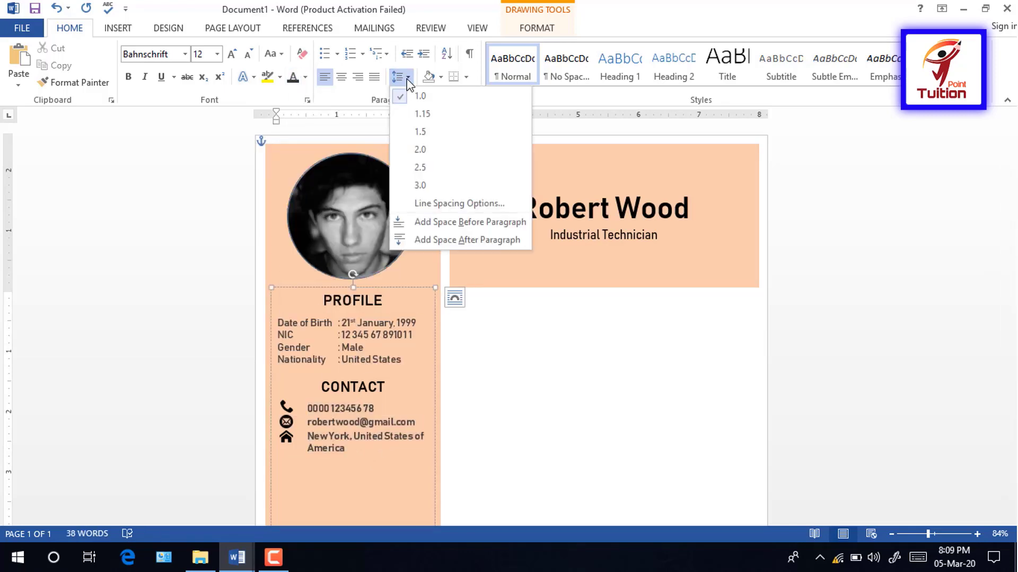
pyautogui.click(425, 242)
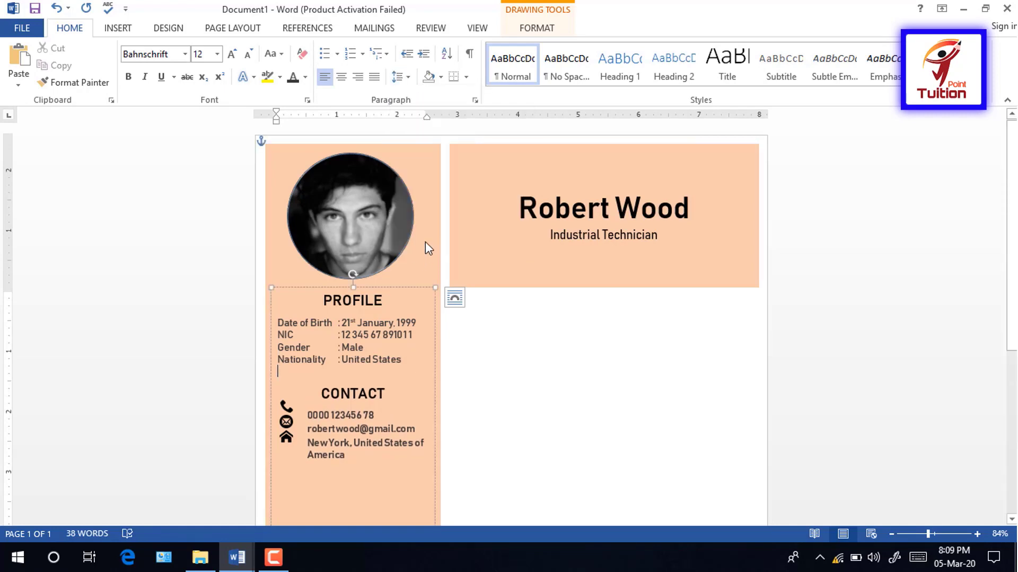
pyautogui.press('BackSpace')
pyautogui.click(374, 466)
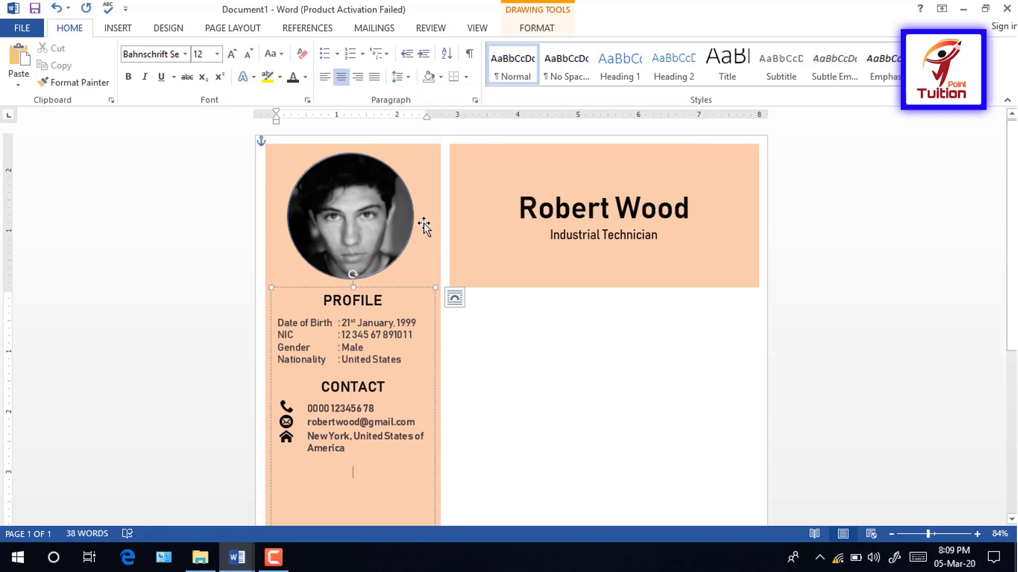
# Step: Add a SKILLS heading in 18 pt, automatic black, converted to uppercase
pyautogui.write('Skills')
pyautogui.moveTo(400, 462); pyautogui.dragTo(334, 474)
pyautogui.click(232, 54)
pyautogui.click(233, 54)
pyautogui.click(232, 54)
pyautogui.click(233, 55)
pyautogui.click(248, 55)
pyautogui.click(306, 78)
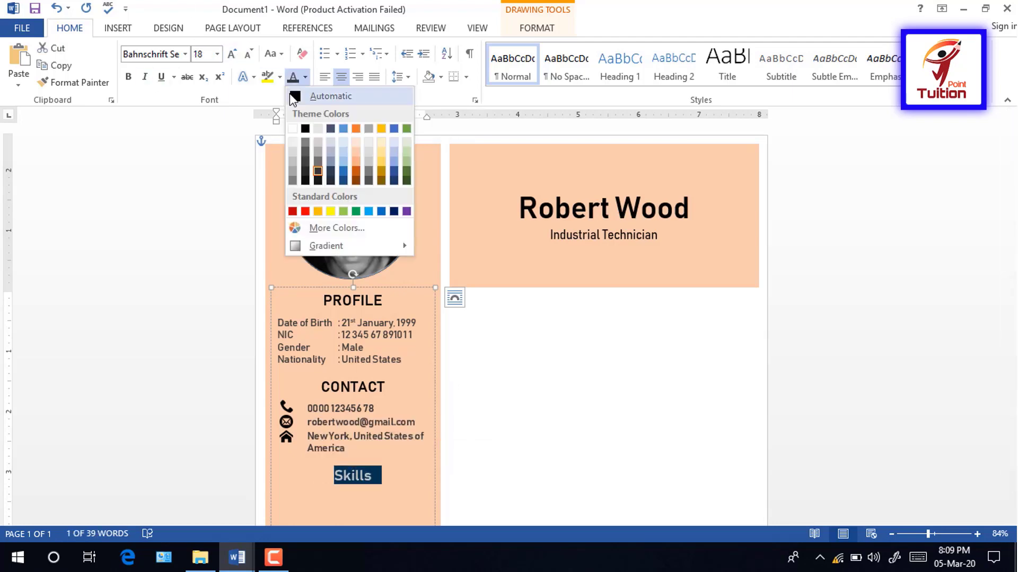
pyautogui.click(297, 97)
pyautogui.moveTo(393, 494); pyautogui.dragTo(343, 476)
pyautogui.click(275, 54)
pyautogui.click(305, 107)
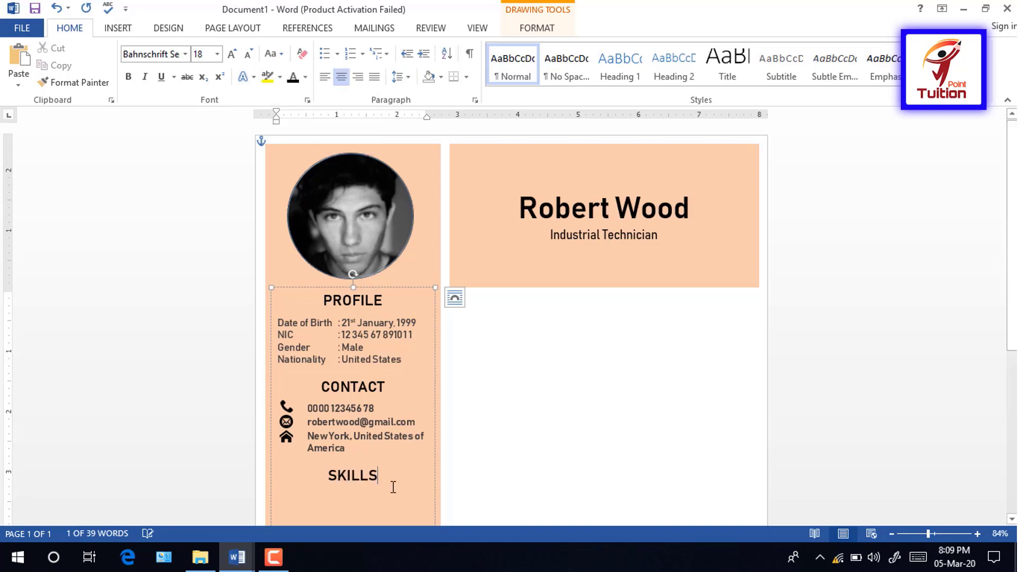
# Step: List Project Management, Leading and Communication Skills in 12 pt with space above
pyautogui.click(403, 494)
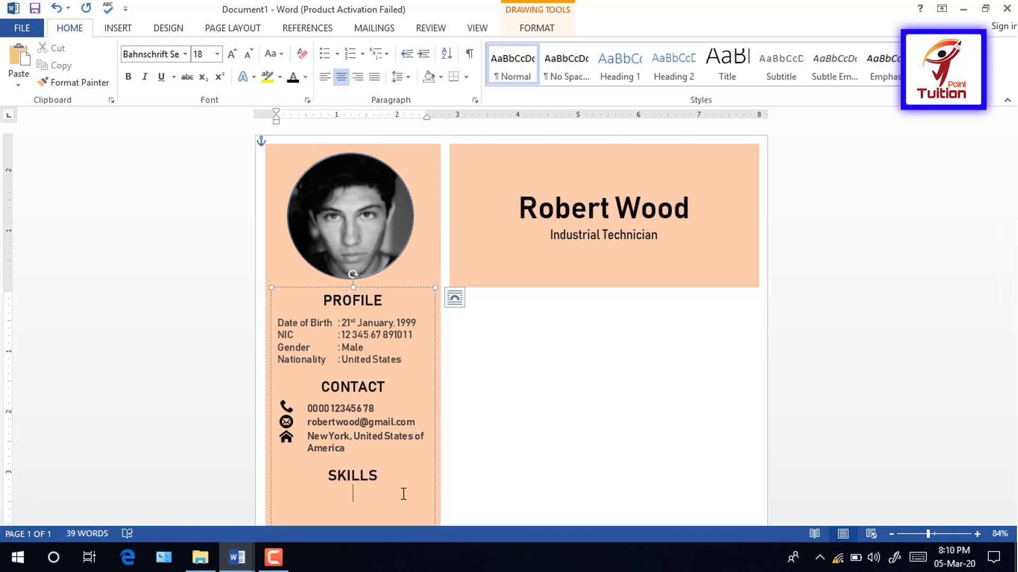
pyautogui.click(397, 78)
pyautogui.click(421, 234)
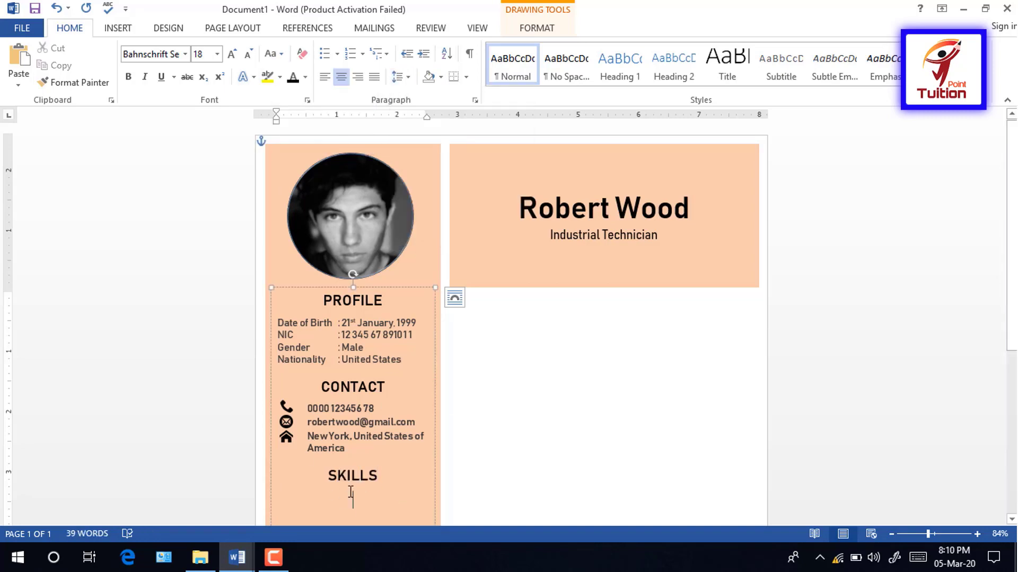
pyautogui.tripleClick(249, 54)
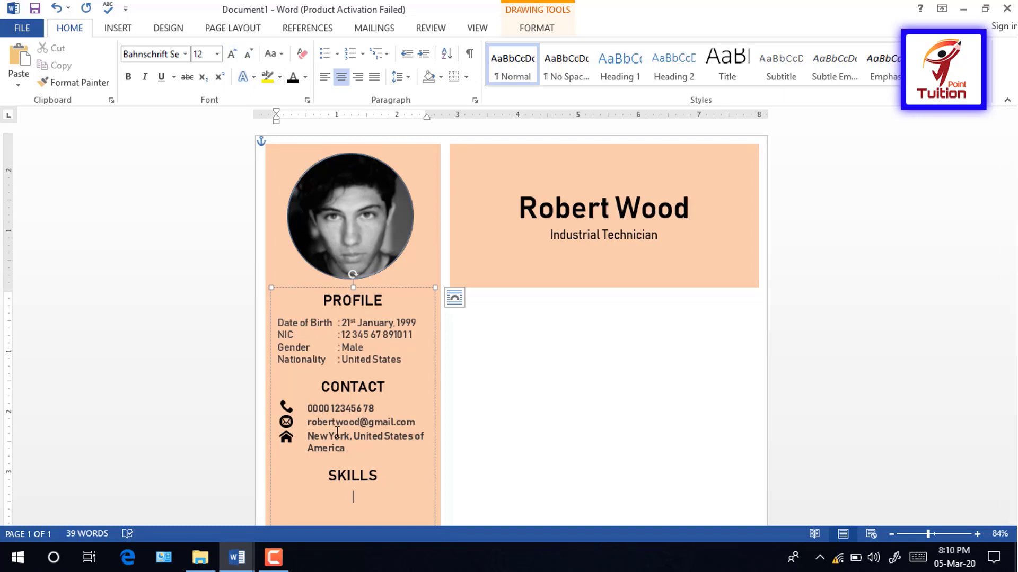
pyautogui.write('oject Management ')
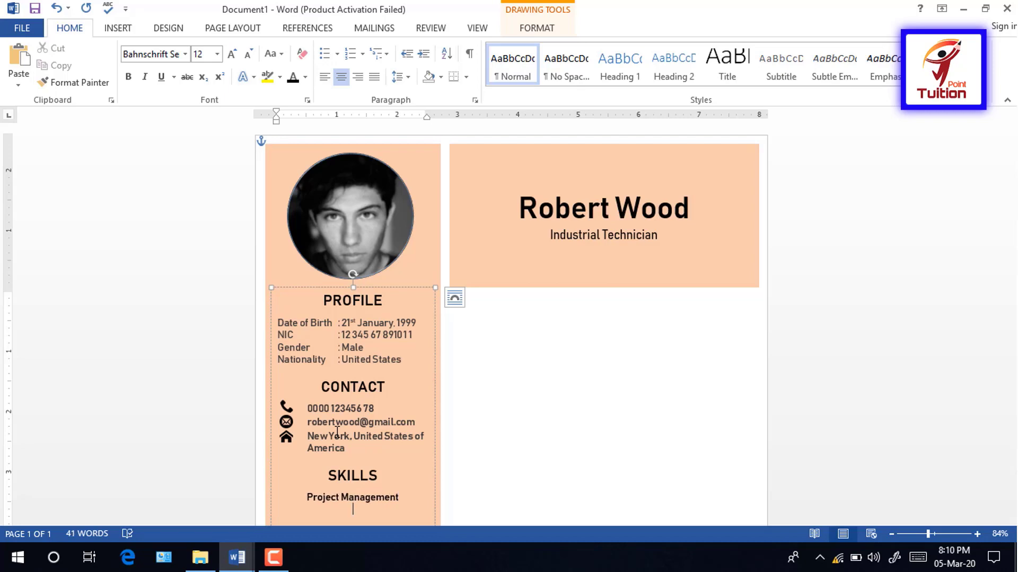
pyautogui.write('Leading')
pyautogui.press('Return')
pyautogui.write('Communication Skills')
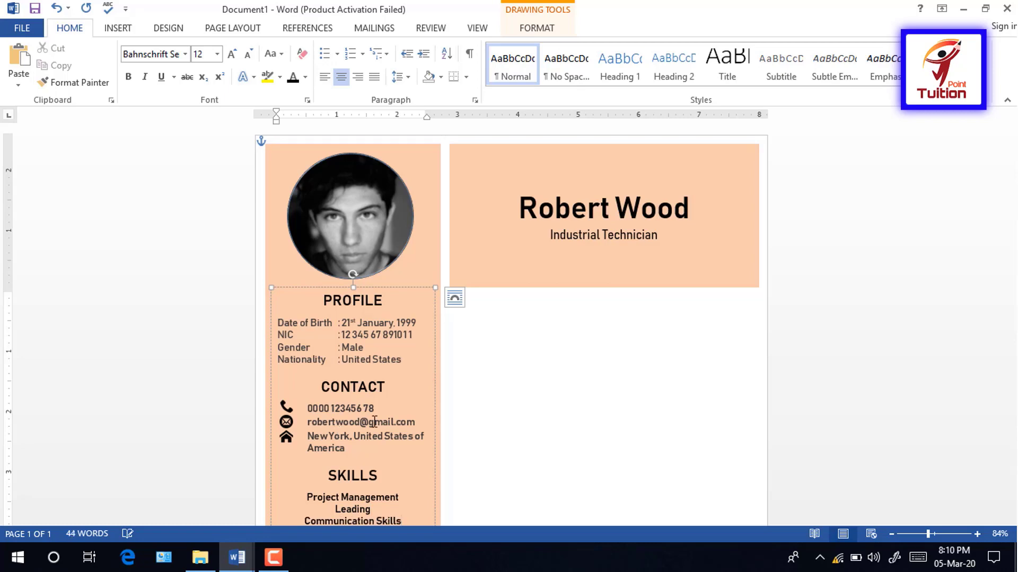
# Step: Left-align, indent and colour the three skill lines dark grey, then centre the next line
pyautogui.scroll(-3, 471, 421)
pyautogui.moveTo(402, 414); pyautogui.dragTo(306, 390)
pyautogui.click(325, 77)
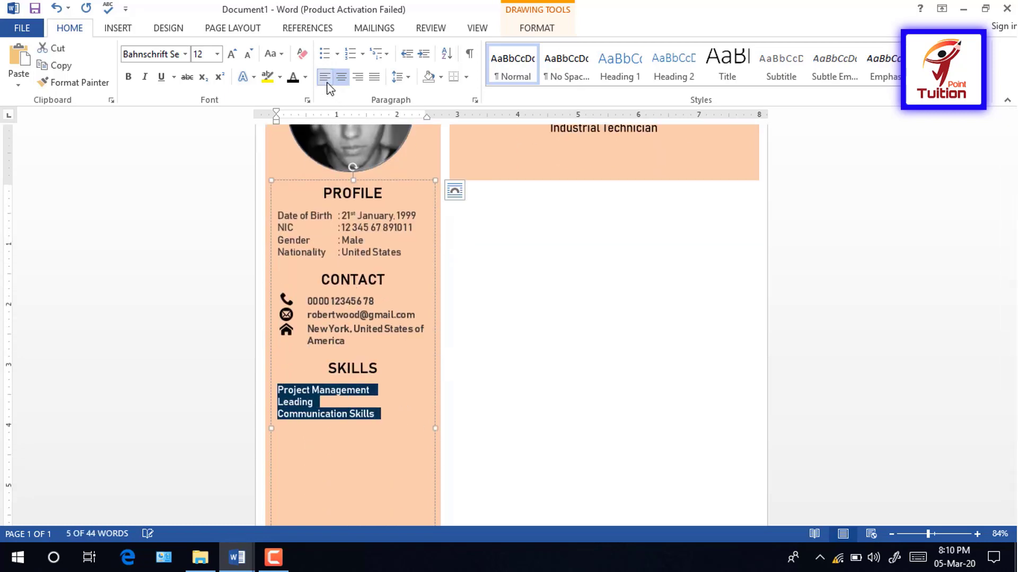
pyautogui.press('Tab')
pyautogui.click(354, 407)
pyautogui.moveTo(407, 415); pyautogui.dragTo(308, 390)
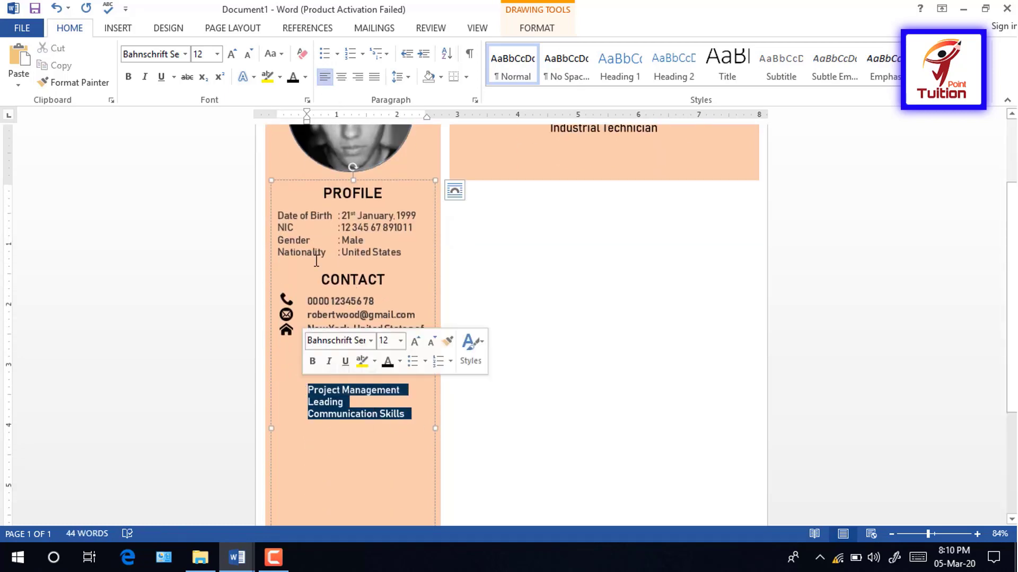
pyautogui.click(305, 77)
pyautogui.click(308, 163)
pyautogui.click(402, 423)
pyautogui.click(401, 419)
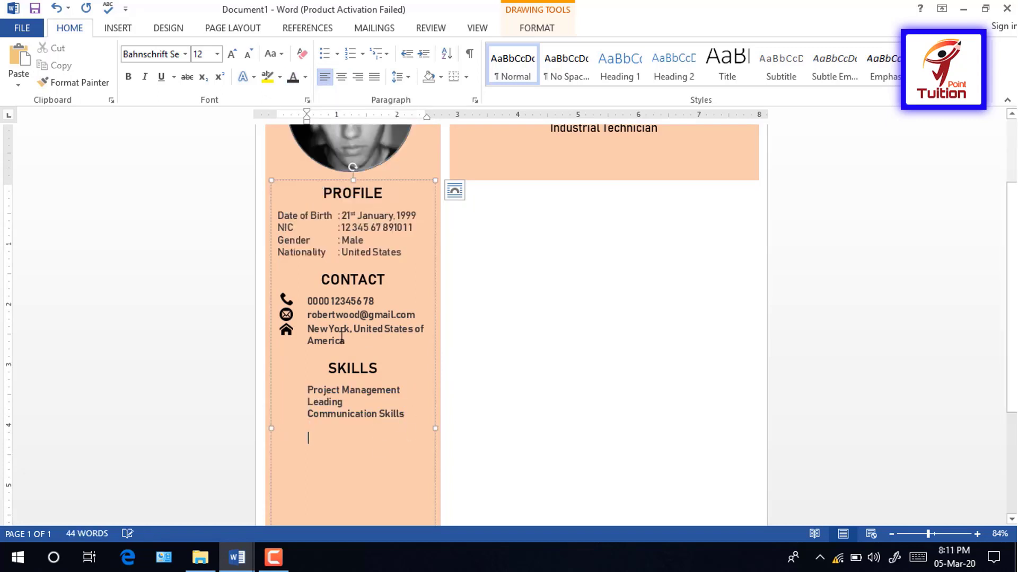
pyautogui.press('BackSpace')
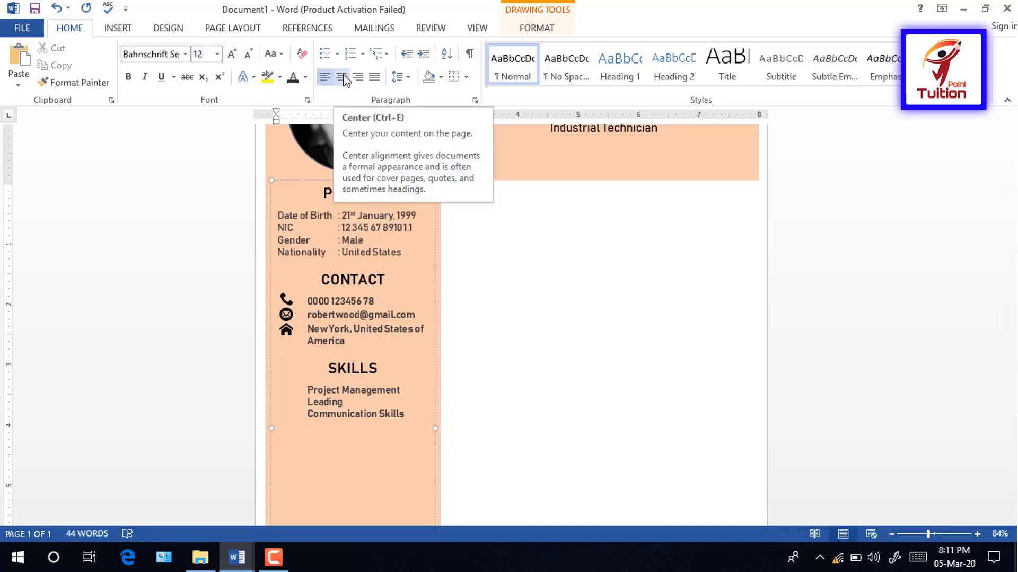
pyautogui.click(342, 77)
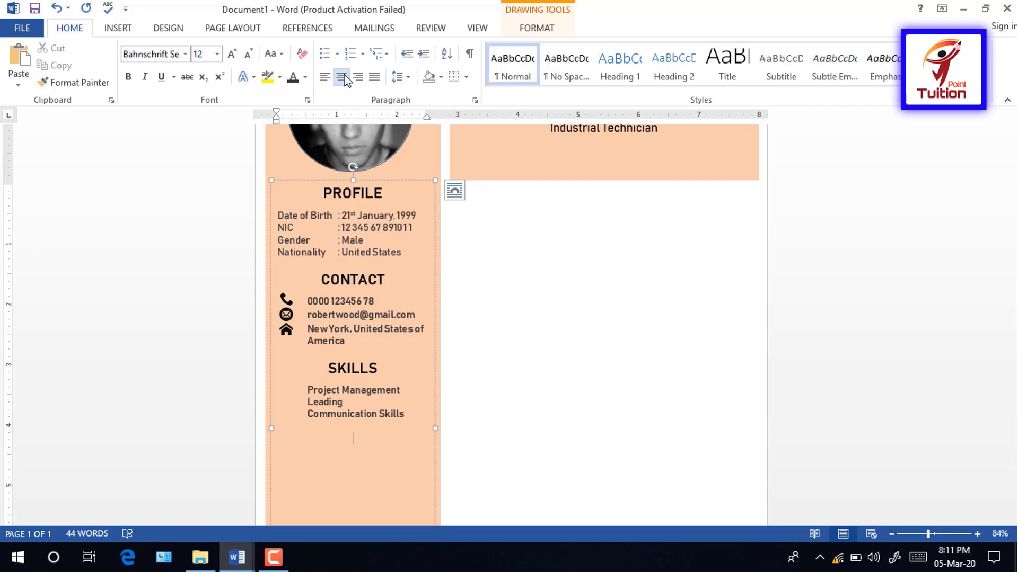
# Step: Make INTEREST an 18 pt automatic-colour heading with space before the next line
pyautogui.write('INTEREST')
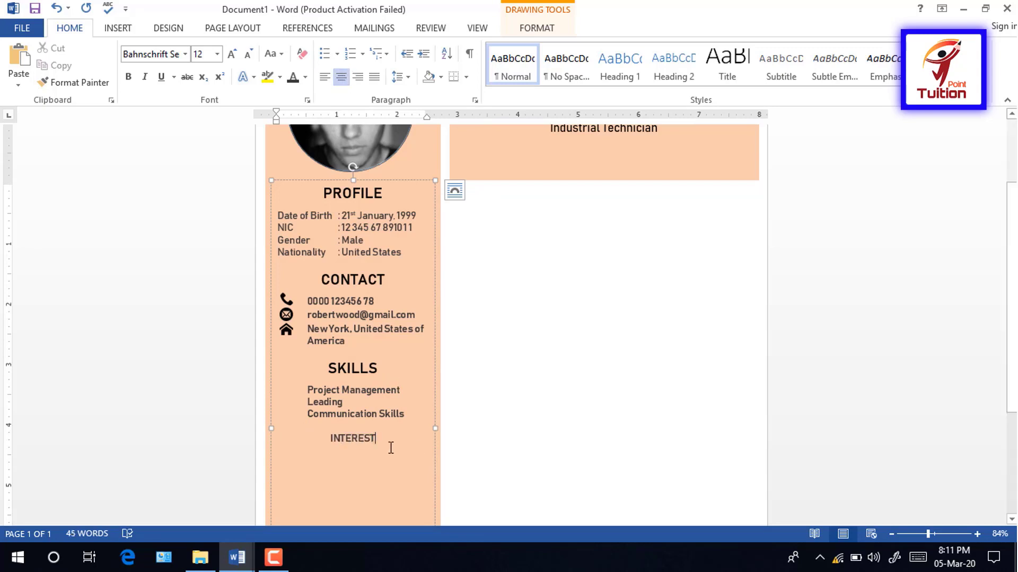
pyautogui.moveTo(393, 440); pyautogui.dragTo(330, 440)
pyautogui.click(231, 54)
pyautogui.click(232, 53)
pyautogui.click(231, 53)
pyautogui.click(306, 78)
pyautogui.click(298, 97)
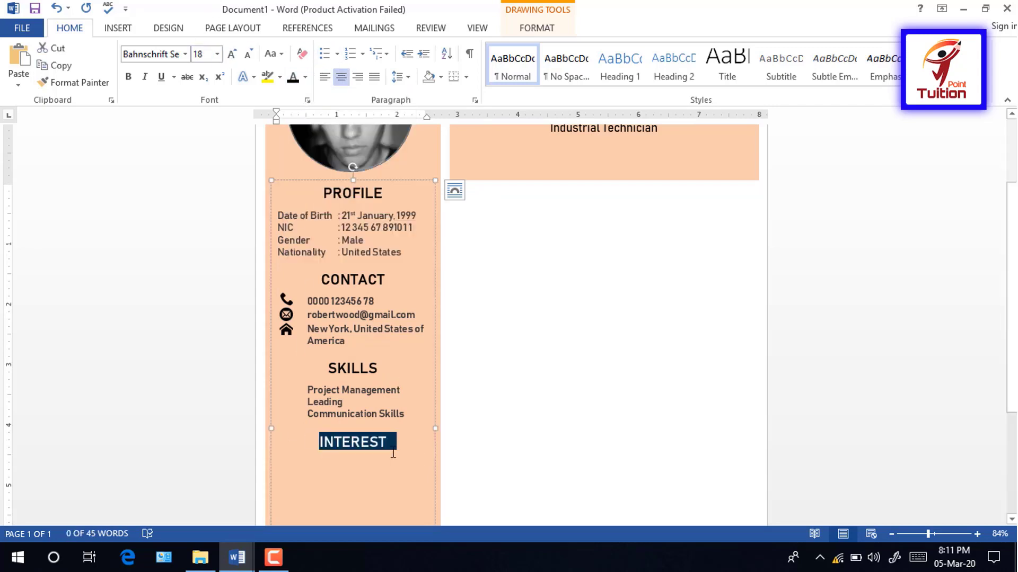
pyautogui.press('Right')
pyautogui.click(401, 78)
pyautogui.click(441, 228)
# Step: List Sport, Internet browsing, Reading, Music and Travelling tab-indented with single line spacing
pyautogui.press('Down')
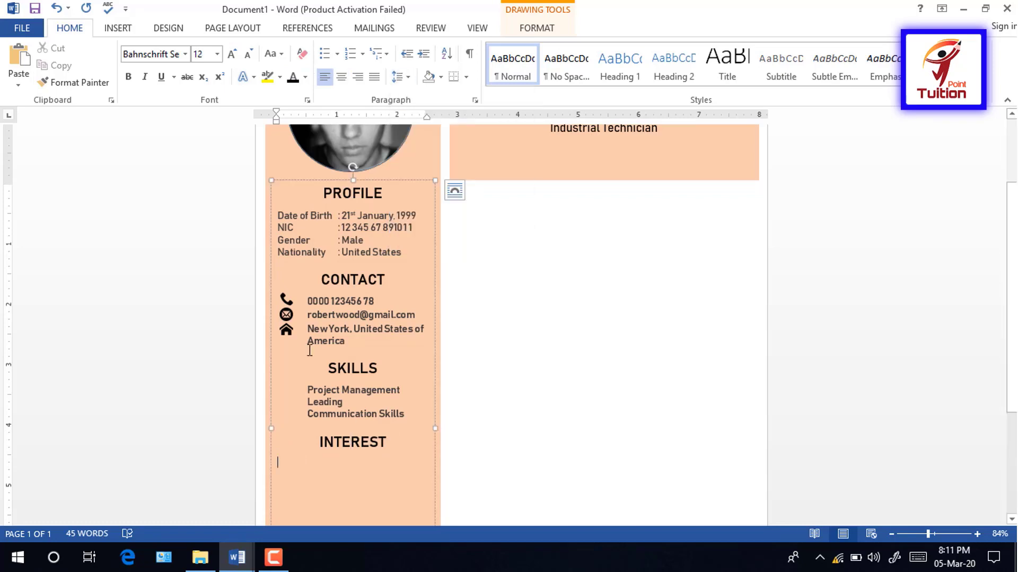
pyautogui.press('Tab')
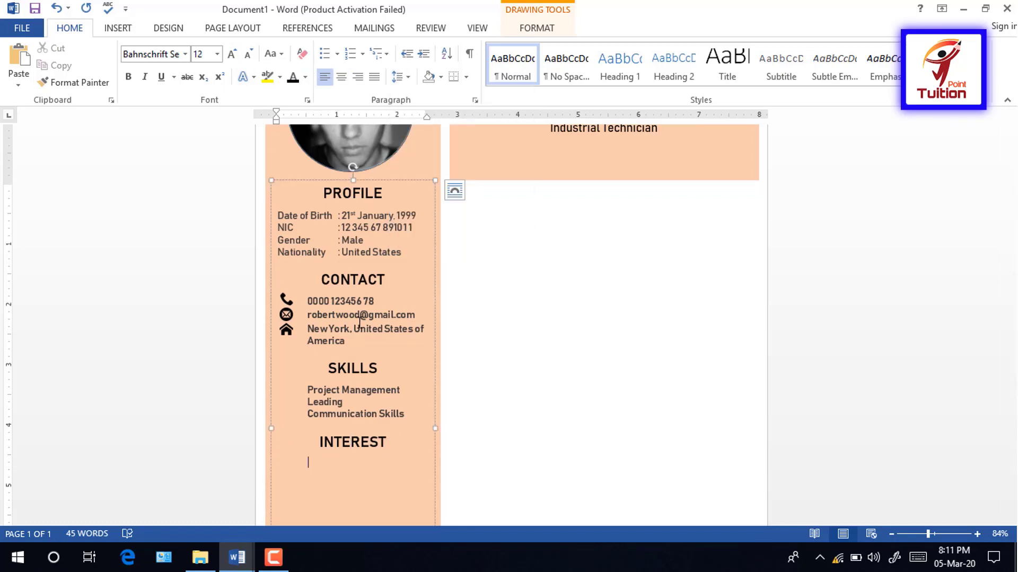
pyautogui.click(327, 463)
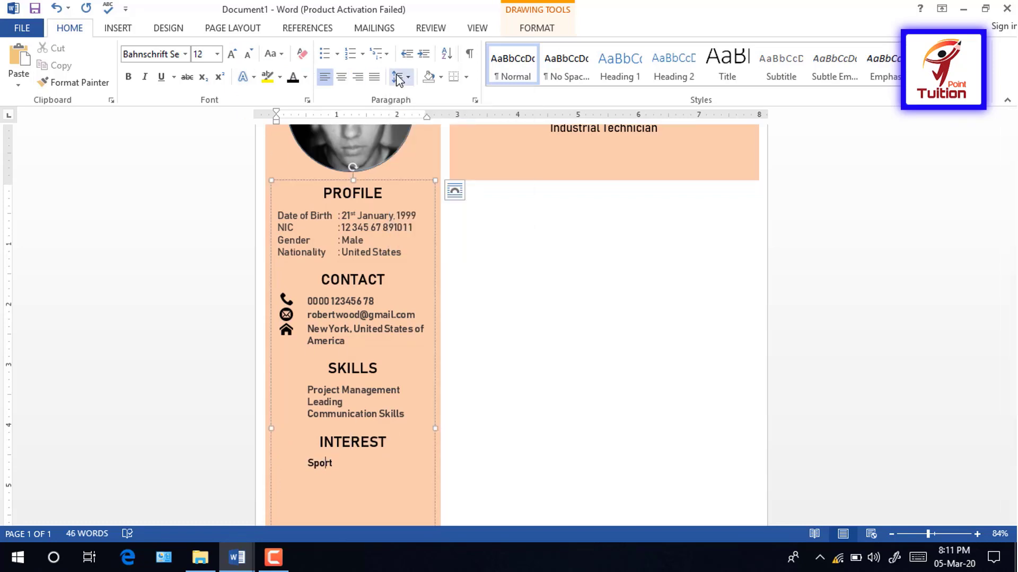
pyautogui.click(400, 77)
pyautogui.click(422, 97)
pyautogui.click(336, 471)
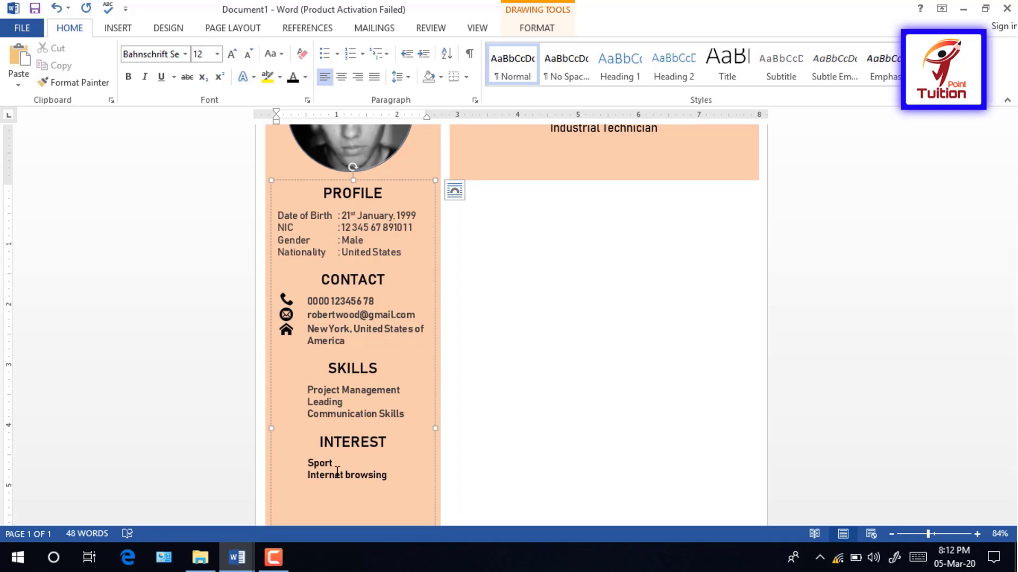
pyautogui.write('Reading')
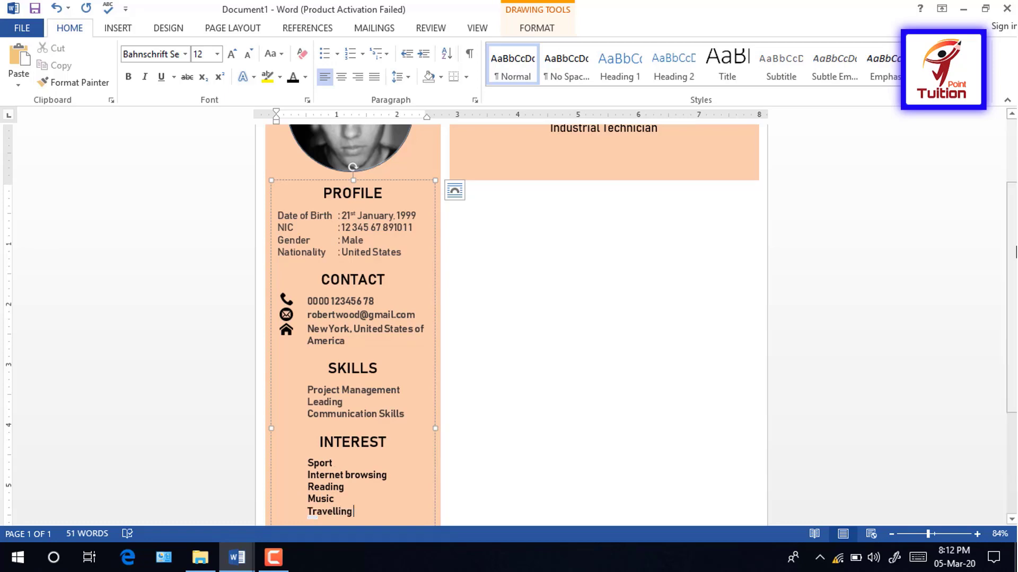
# Step: Colour the interest list dark grey and centre a new line below Travelling
pyautogui.scroll(-3, 454, 368)
pyautogui.moveTo(307, 289); pyautogui.dragTo(365, 337)
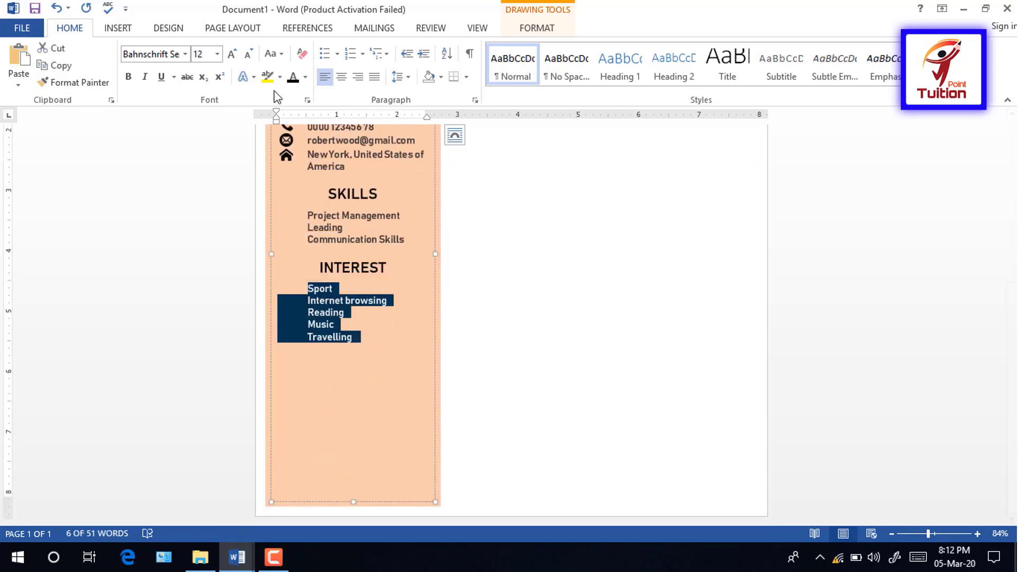
pyautogui.click(306, 77)
pyautogui.click(318, 173)
pyautogui.click(351, 339)
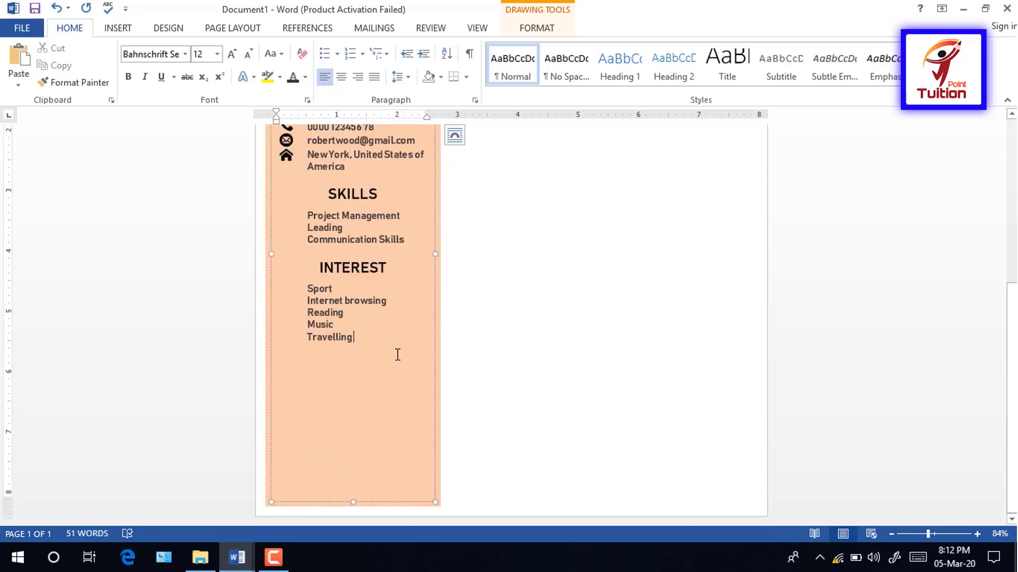
pyautogui.press('Return')
pyautogui.press('Return')
pyautogui.hotkey('ctrl', 'e')
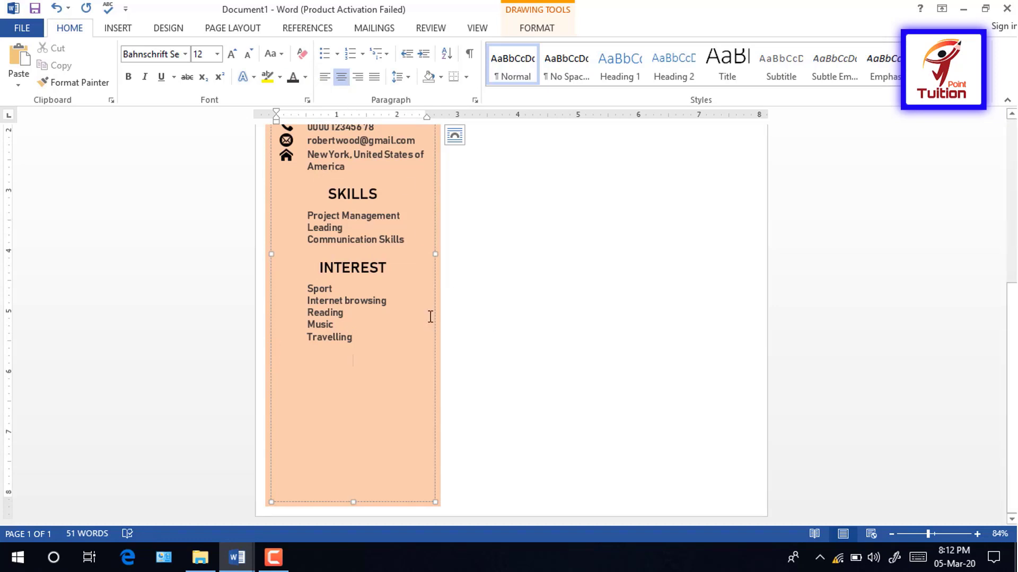
# Step: Add an 18 pt LANGUAGES heading with tab-indented 12 pt English, French and Japanese lines below
pyautogui.write('LANGUAGES')
pyautogui.moveTo(386, 361); pyautogui.dragTo(323, 361)
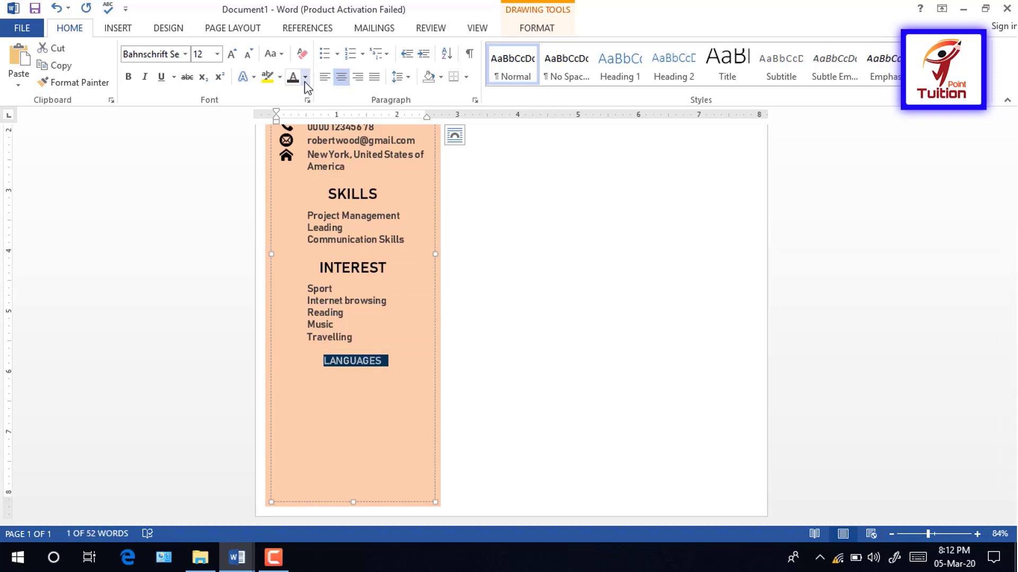
pyautogui.click(232, 55)
pyautogui.click(232, 55)
pyautogui.click(232, 55)
pyautogui.click(392, 380)
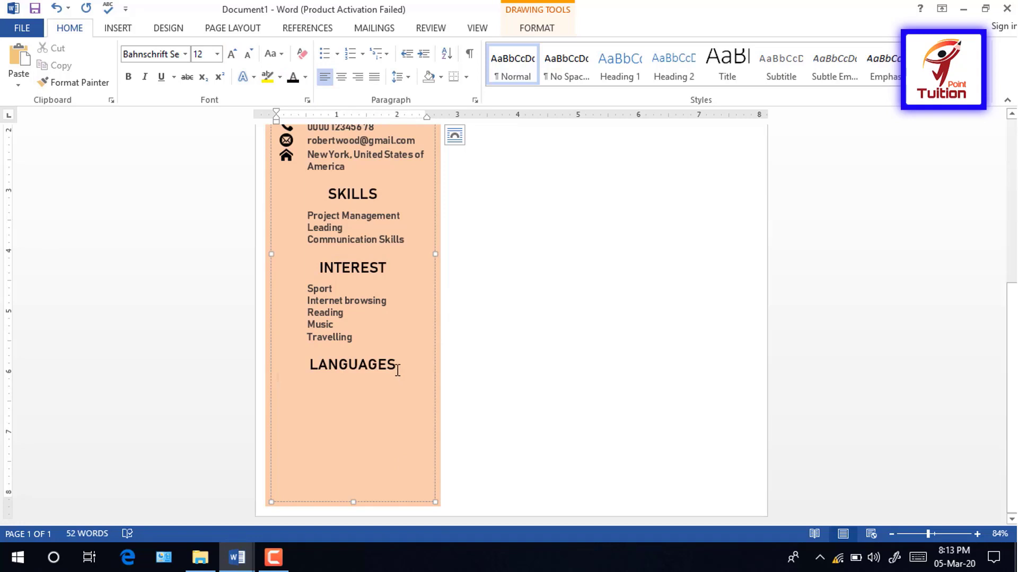
pyautogui.click(397, 370)
pyautogui.press('Return')
pyautogui.click(324, 81)
pyautogui.press('Tab')
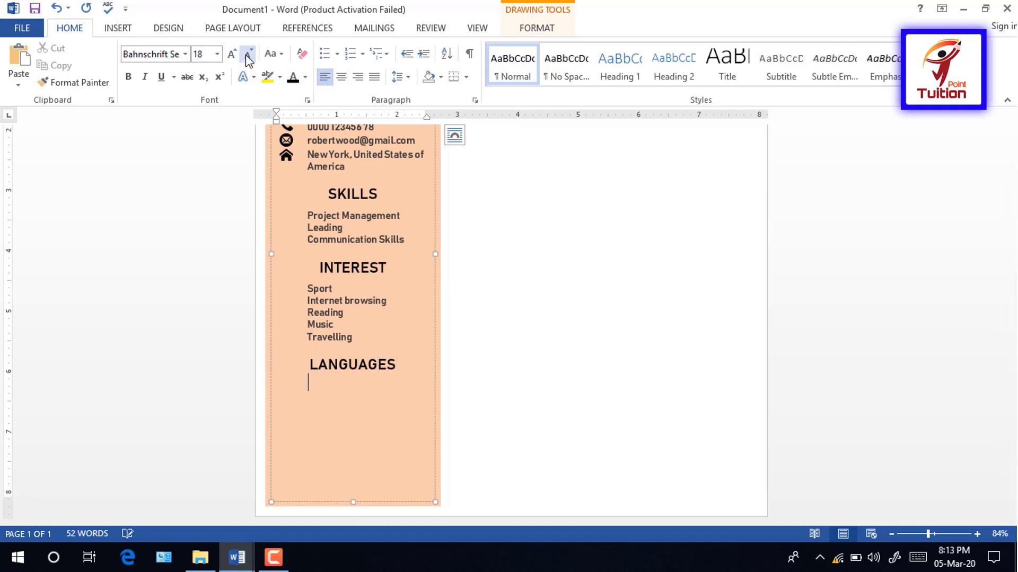
pyautogui.click(247, 55)
pyautogui.click(246, 55)
pyautogui.click(246, 55)
pyautogui.write('English')
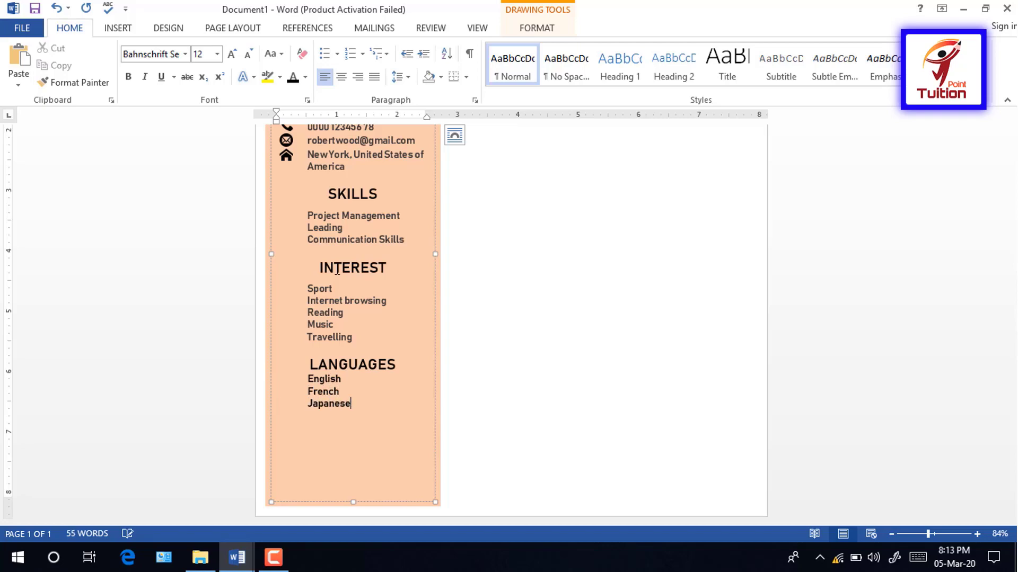
# Step: Colour the language lines dark grey and add space after the LANGUAGES heading
pyautogui.moveTo(353, 404); pyautogui.dragTo(308, 380)
pyautogui.click(306, 78)
pyautogui.click(318, 170)
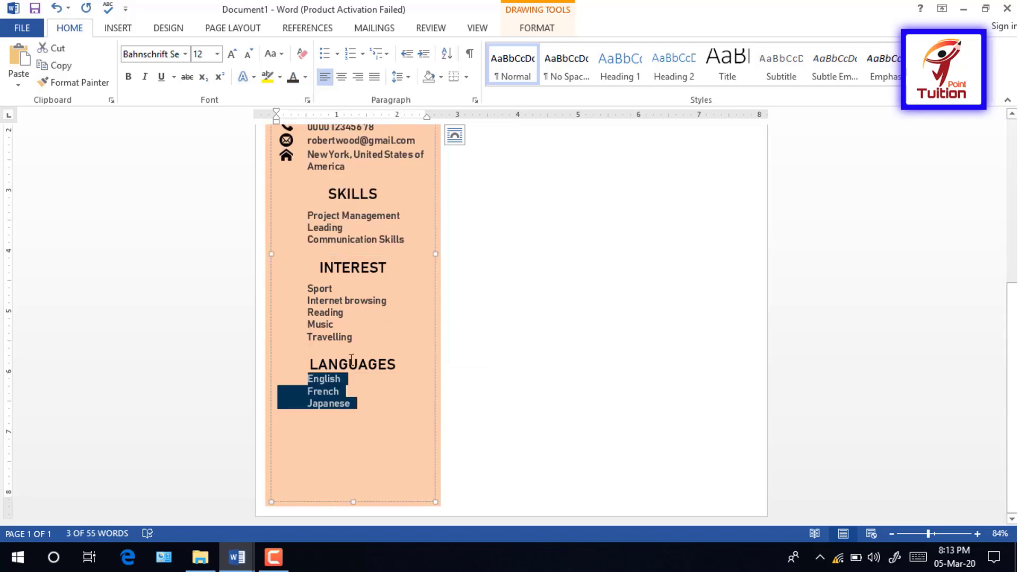
pyautogui.click(352, 360)
pyautogui.click(398, 76)
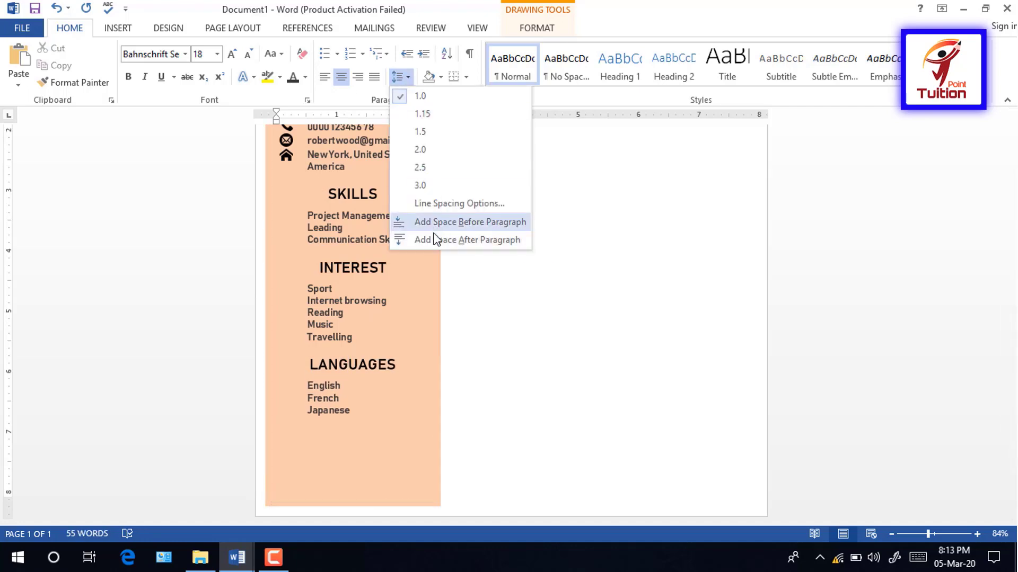
pyautogui.click(322, 398)
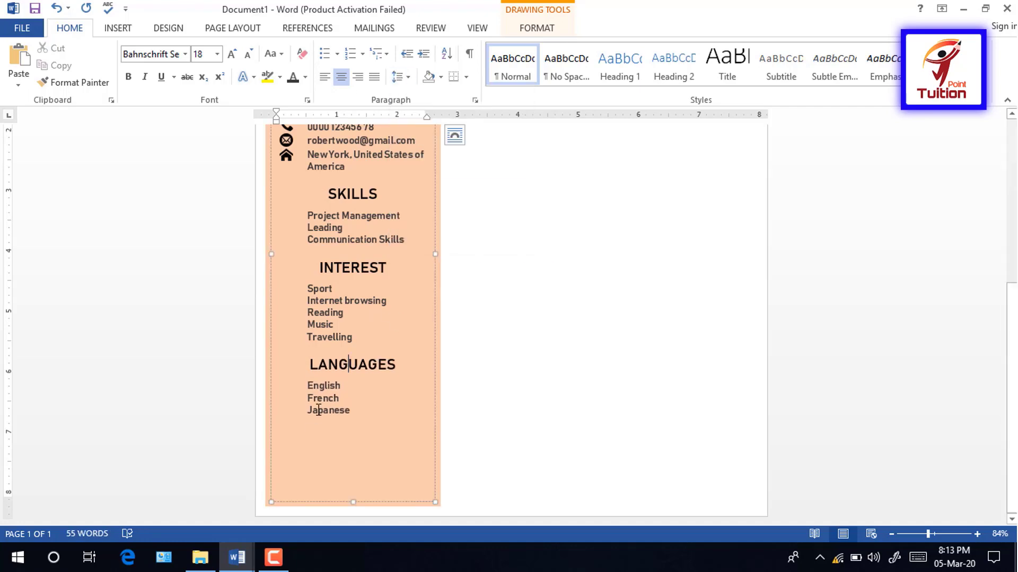
pyautogui.click(374, 430)
pyautogui.hotkey('ctrl', 'e')
# Step: Type the REFERENCE heading, enlarge it to 18 pt and recolour it
pyautogui.write('REFERENCE')
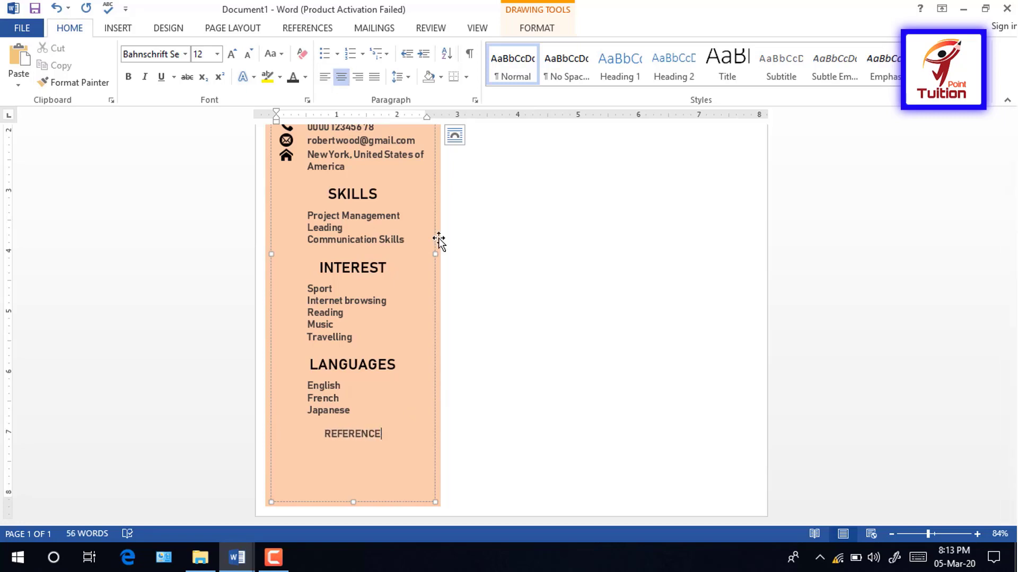
pyautogui.tripleClick(338, 433)
pyautogui.click(232, 55)
pyautogui.click(232, 55)
pyautogui.click(232, 55)
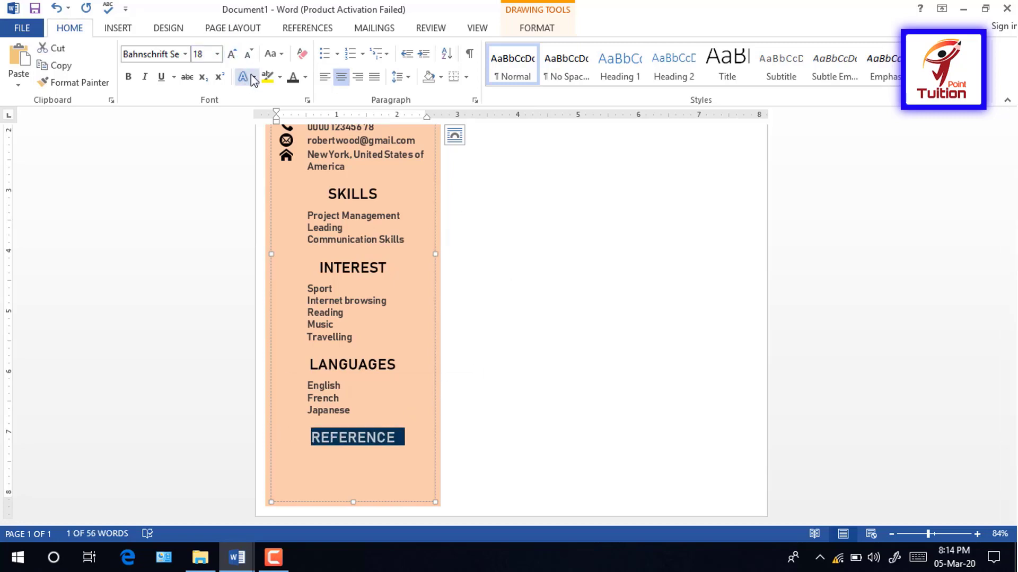
pyautogui.click(305, 78)
pyautogui.click(304, 97)
pyautogui.click(386, 439)
# Step: Add space after REFERENCE and start a left-aligned 12 pt line below it
pyautogui.press('Return')
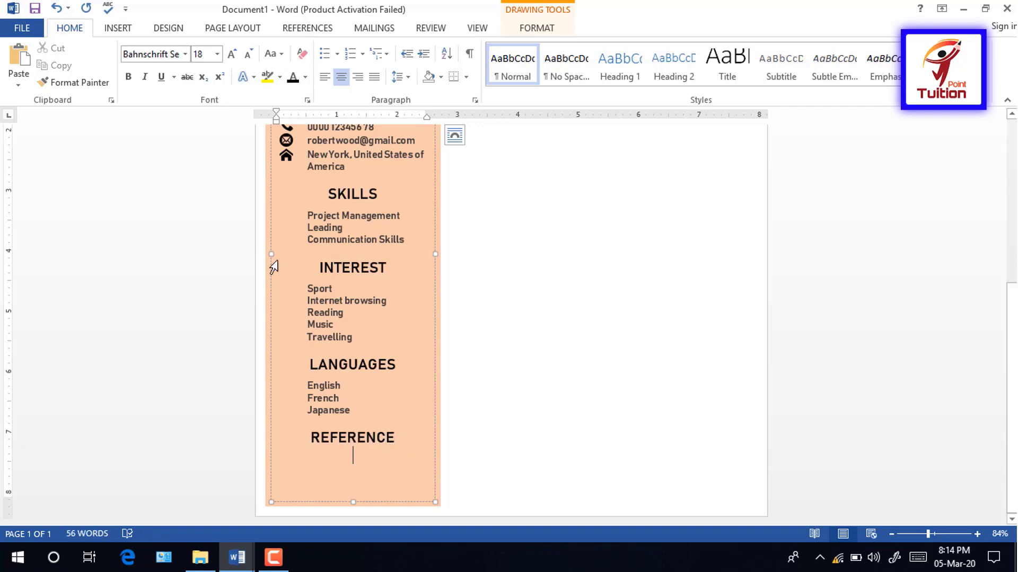
pyautogui.click(325, 78)
pyautogui.click(403, 81)
pyautogui.click(348, 438)
pyautogui.click(402, 77)
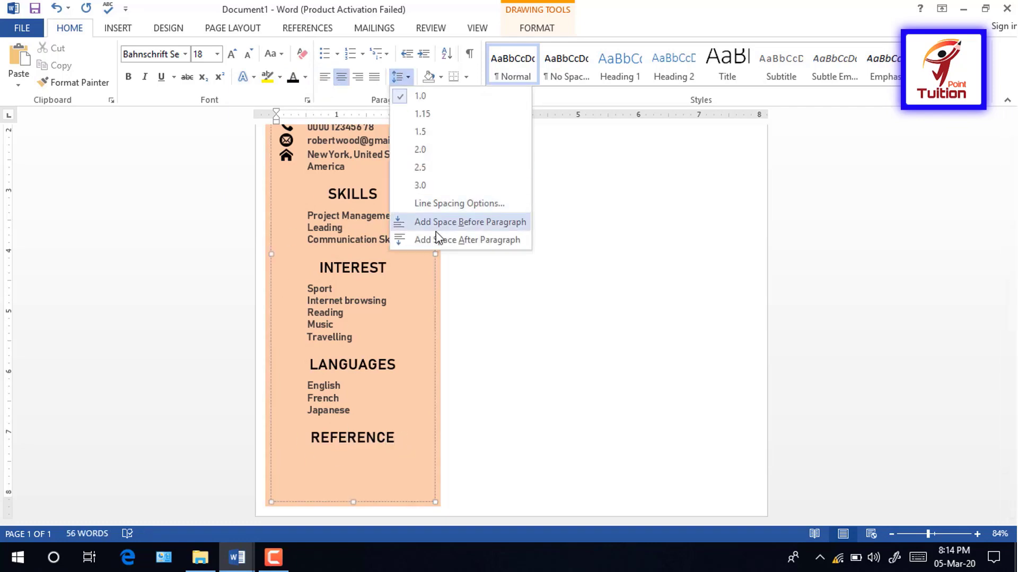
pyautogui.click(436, 239)
pyautogui.click(306, 457)
pyautogui.click(247, 54)
pyautogui.click(247, 54)
pyautogui.click(247, 54)
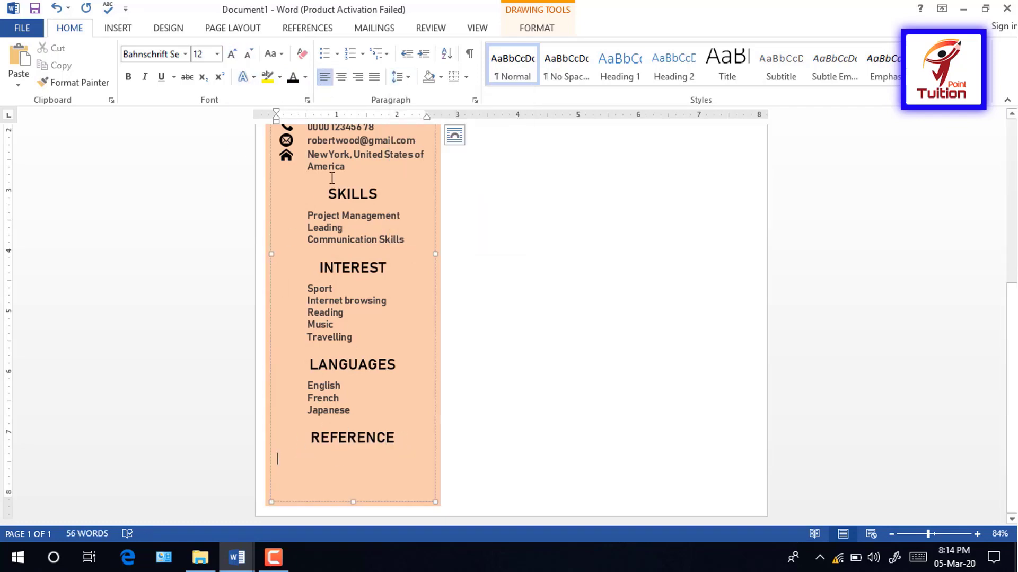
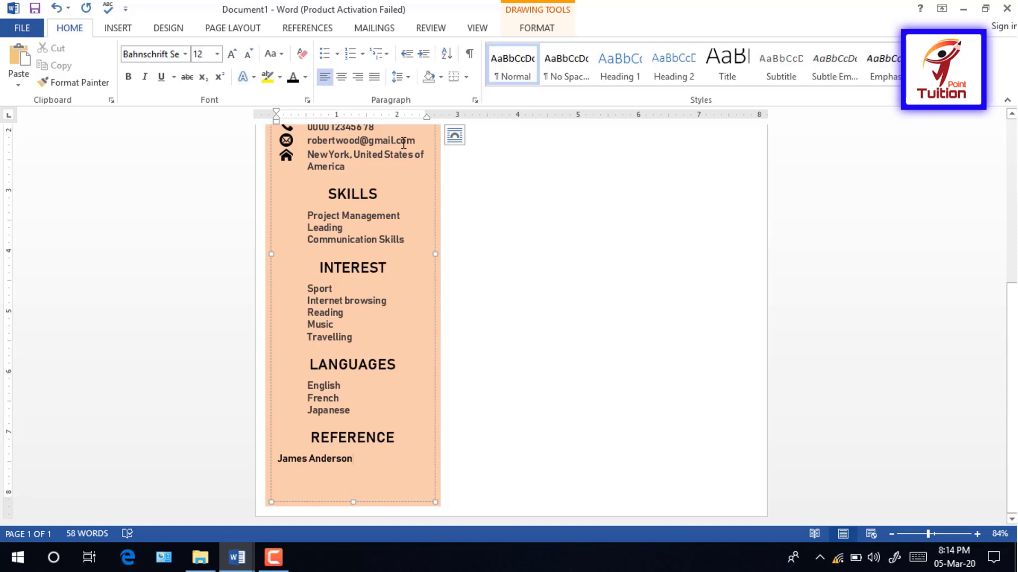
# Step: Type the referee's name and change it to UPPERCASE
pyautogui.moveTo(354, 459); pyautogui.dragTo(277, 460)
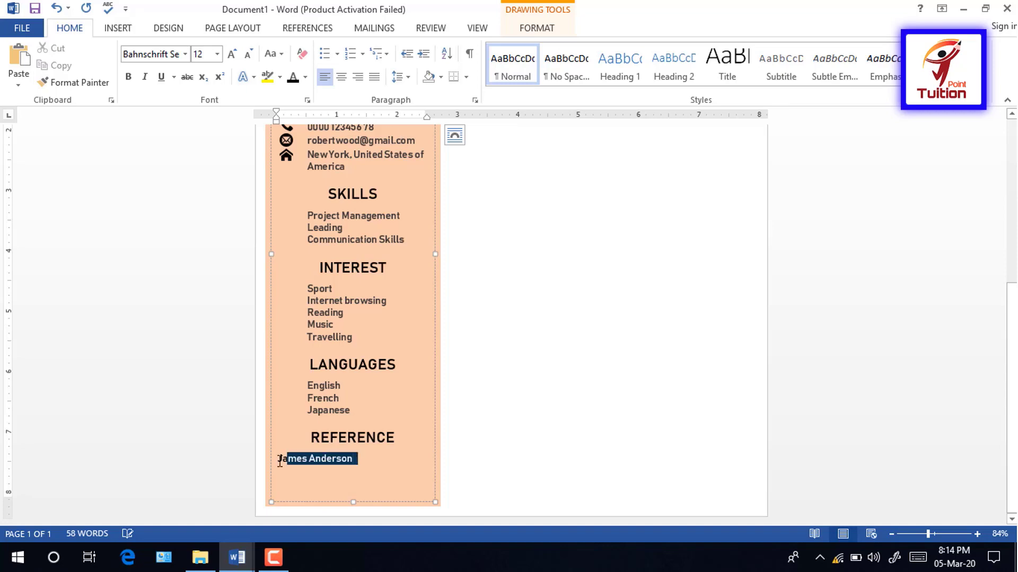
pyautogui.click(273, 53)
pyautogui.click(299, 106)
pyautogui.click(377, 471)
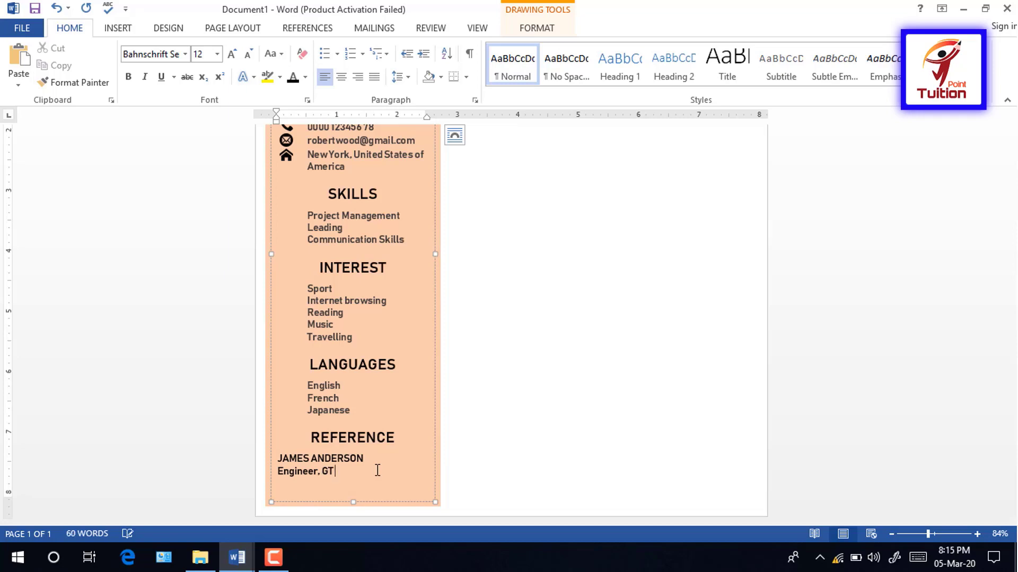
# Step: Add the 'Engineer, GT Industrial Technology' line, tab-indent both entries, and shrink and recolour the title
pyautogui.write('Engineer, GT Indust')
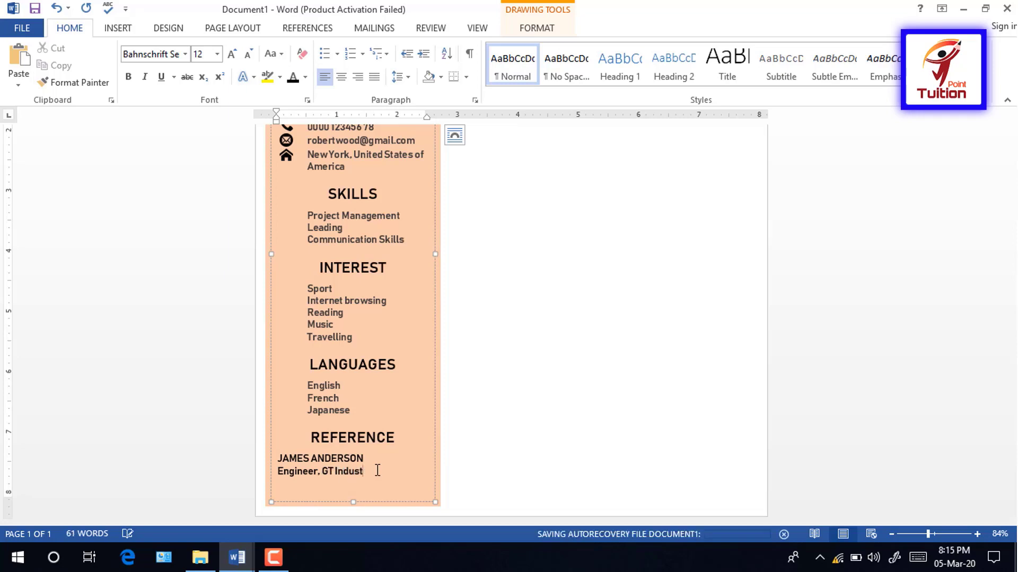
pyautogui.write('rial Techn')
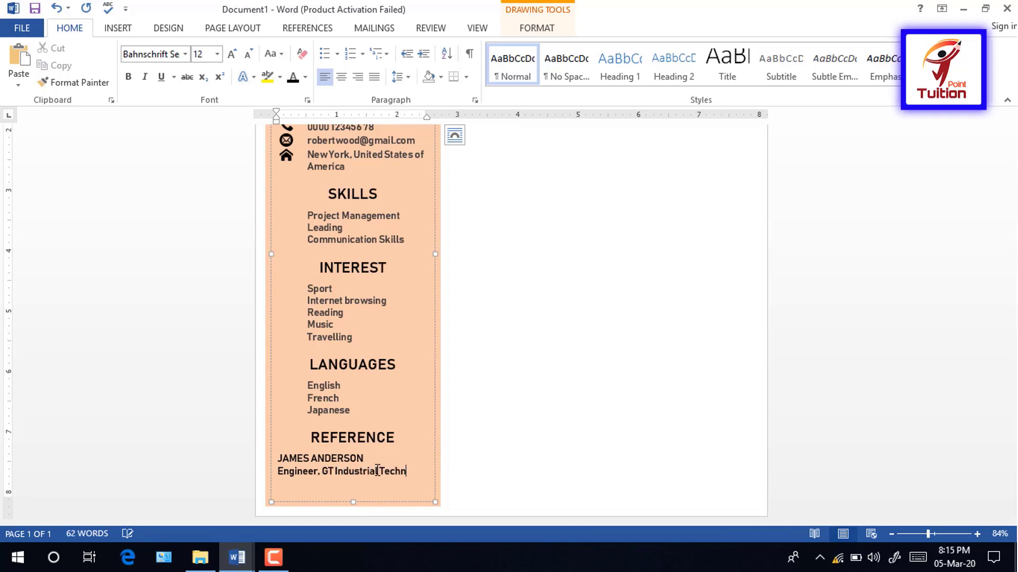
pyautogui.write('ioology')
pyautogui.click(279, 460)
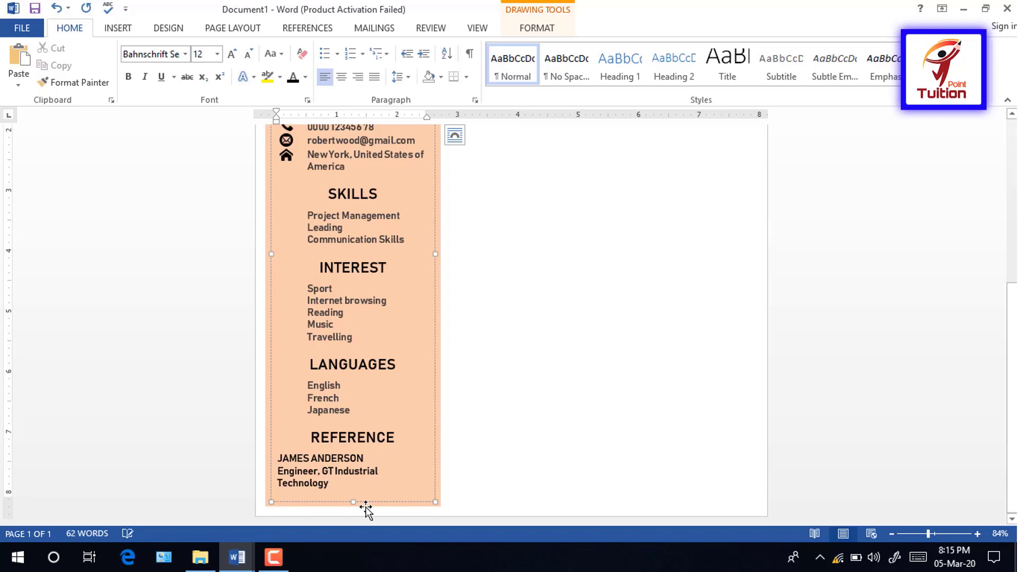
pyautogui.press('Tab')
pyautogui.click(279, 472)
pyautogui.press('Tab')
pyautogui.press('Tab')
pyautogui.moveTo(360, 488); pyautogui.dragTo(310, 476)
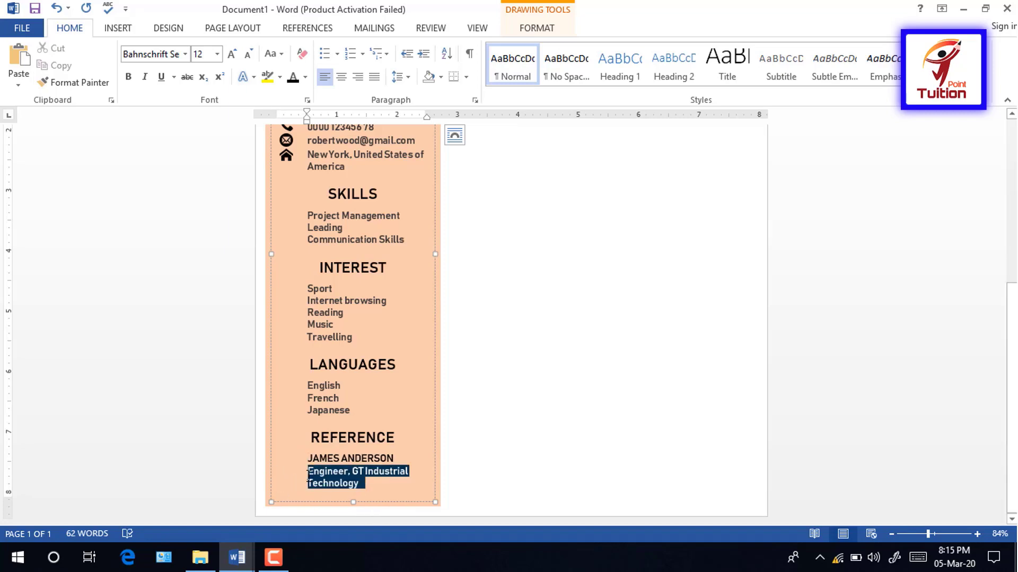
pyautogui.click(247, 53)
pyautogui.click(305, 76)
pyautogui.click(346, 178)
# Step: Add the referee's phone number on a new line below the job title
pyautogui.click(391, 458)
pyautogui.tripleClick(391, 458)
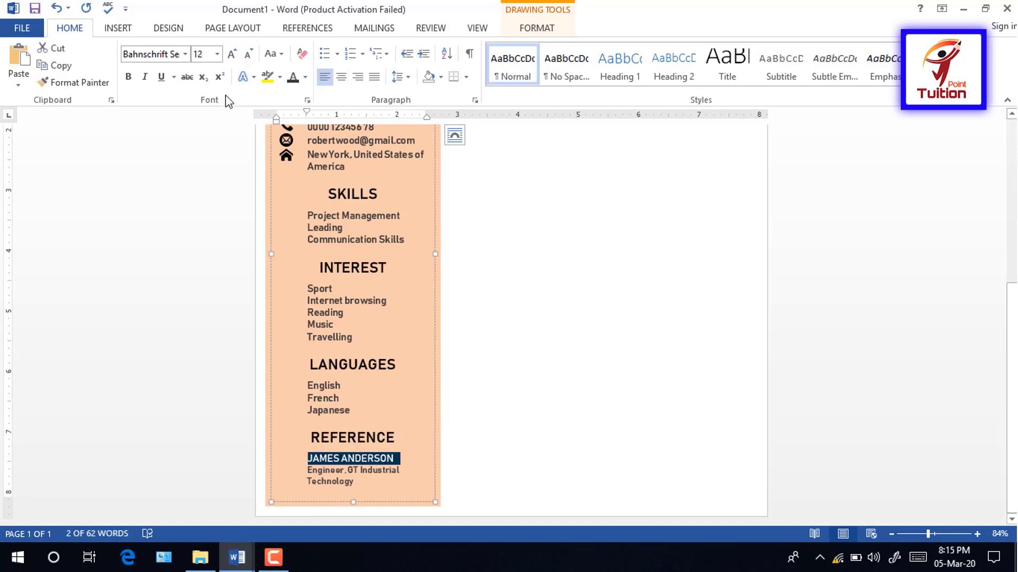
pyautogui.click(379, 482)
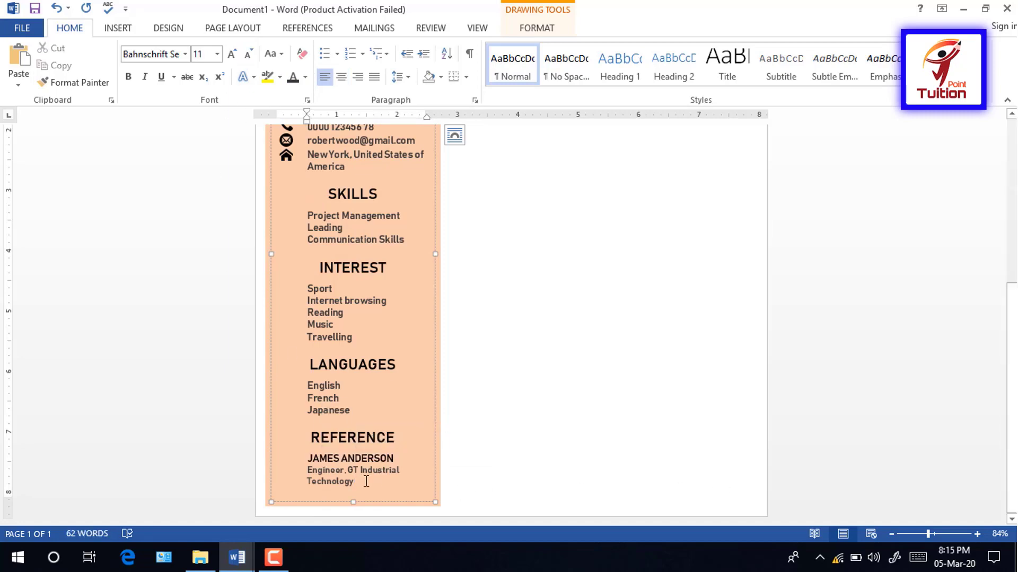
pyautogui.press('Return')
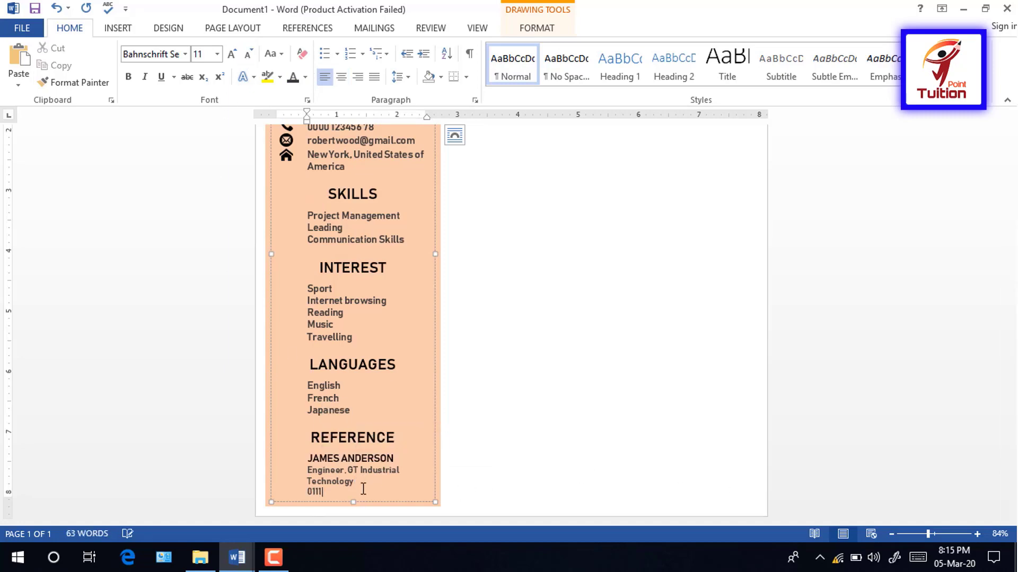
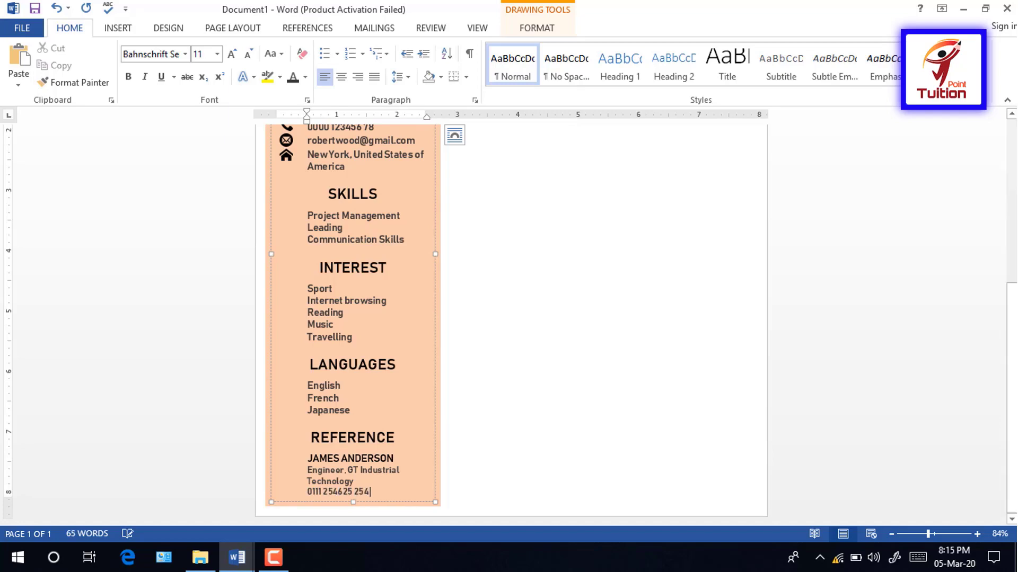
# Step: Multi-select the sidebar entries from PROFILE details down to REFERENCE and apply Bahnschrift
pyautogui.moveTo(375, 492); pyautogui.dragTo(308, 457)
pyautogui.moveTo(351, 410); pyautogui.dragTo(307, 385)
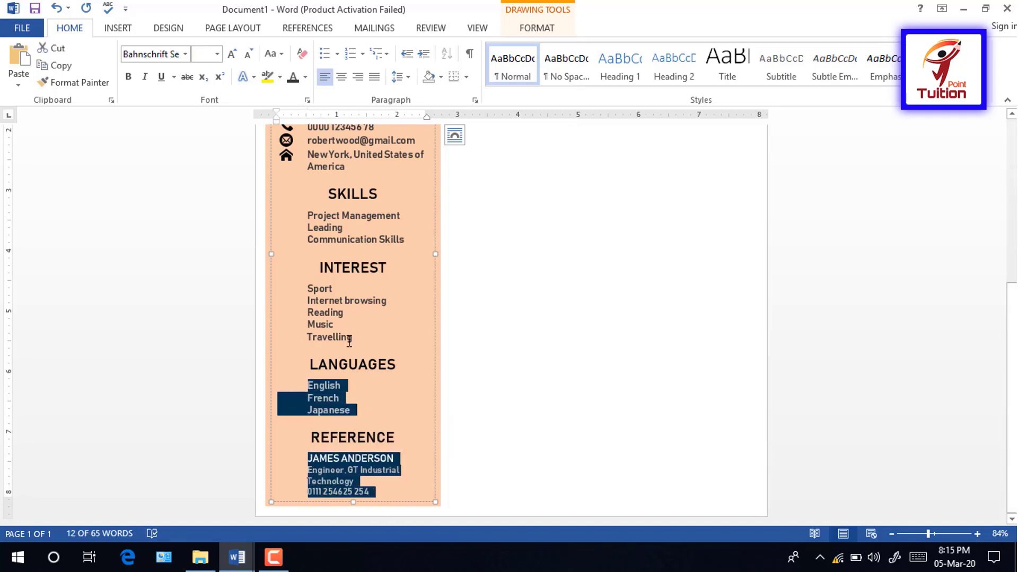
pyautogui.moveTo(351, 337); pyautogui.dragTo(307, 289)
pyautogui.moveTo(404, 240); pyautogui.dragTo(307, 216)
pyautogui.moveTo(1011, 352); pyautogui.dragTo(1011, 281)
pyautogui.moveTo(351, 289); pyautogui.dragTo(309, 250)
pyautogui.moveTo(405, 200); pyautogui.dragTo(277, 160)
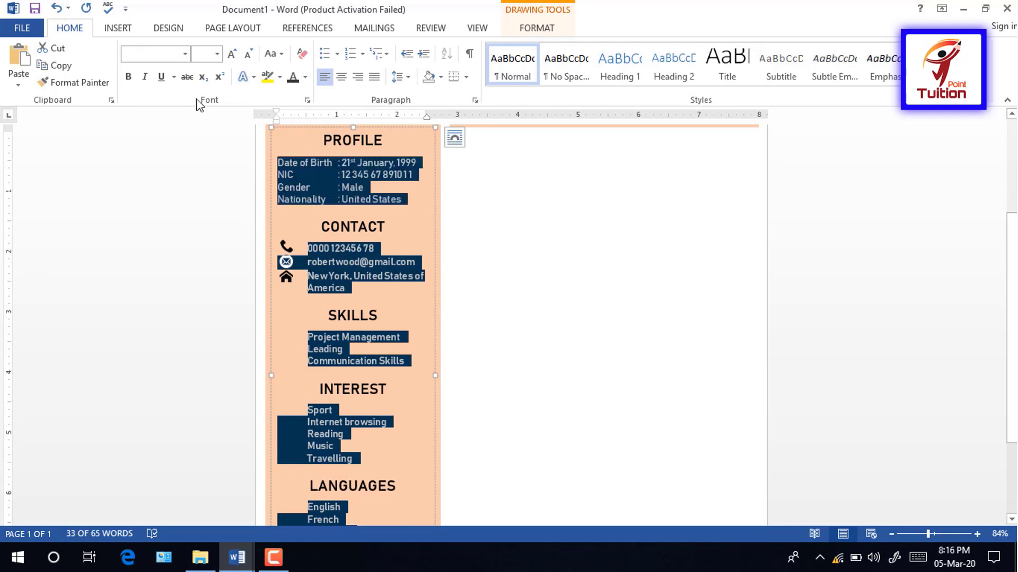
pyautogui.click(185, 54)
pyautogui.click(182, 182)
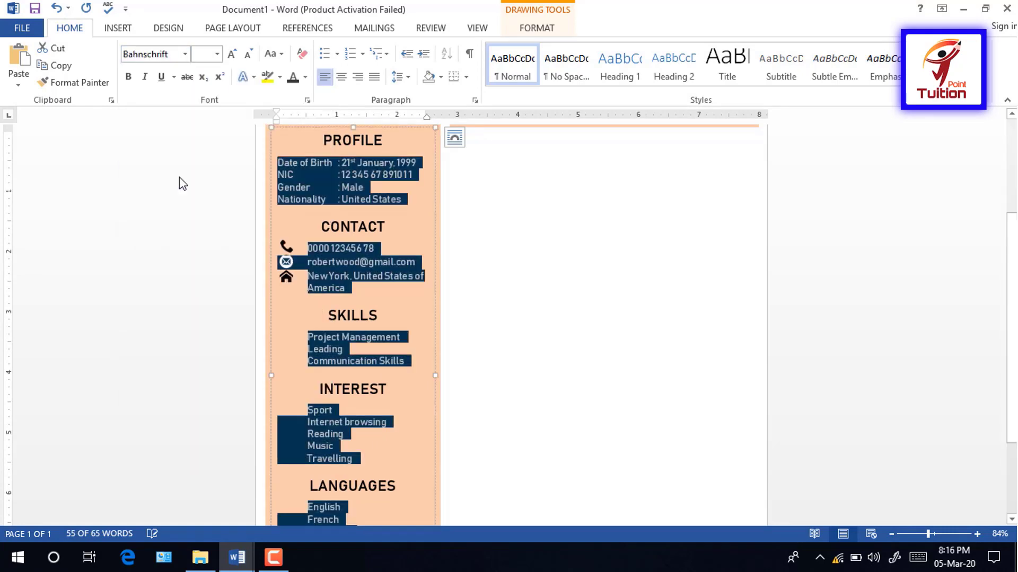
pyautogui.moveTo(1009, 307)
pyautogui.mouseDown()
pyautogui.moveTo(1009, 379)
pyautogui.moveTo(1012, 206)
pyautogui.moveTo(1012, 403)
pyautogui.moveTo(1014, 243)
pyautogui.mouseUp()
pyautogui.click(362, 486)
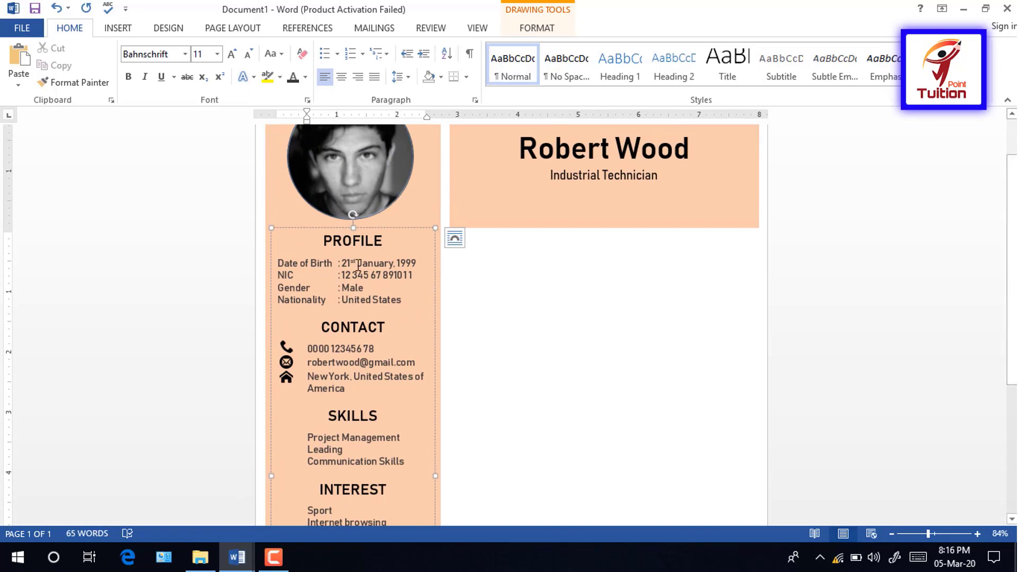
pyautogui.click(371, 229)
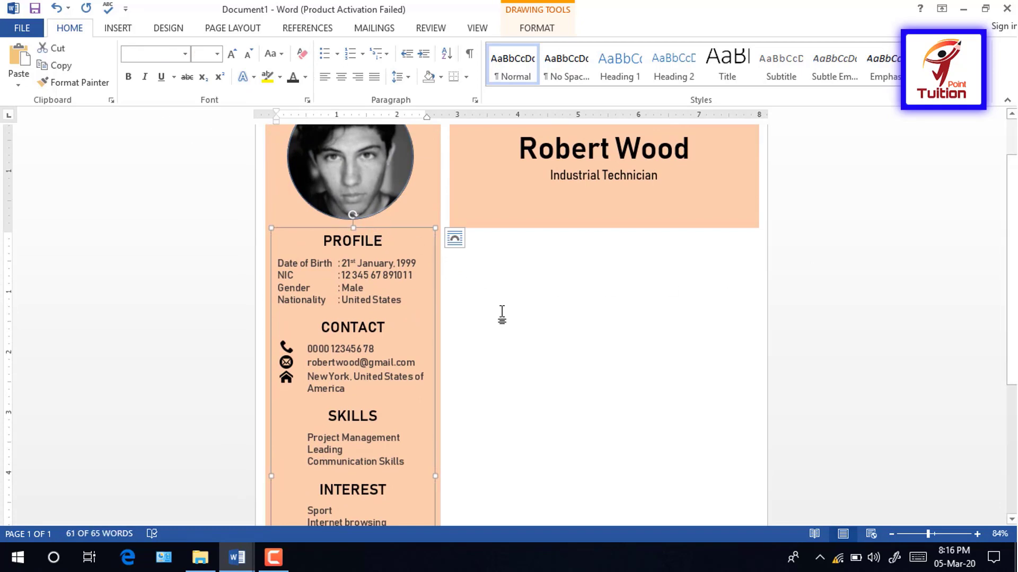
# Step: Draw a text box right of the sidebar, below the name header
pyautogui.click(118, 28)
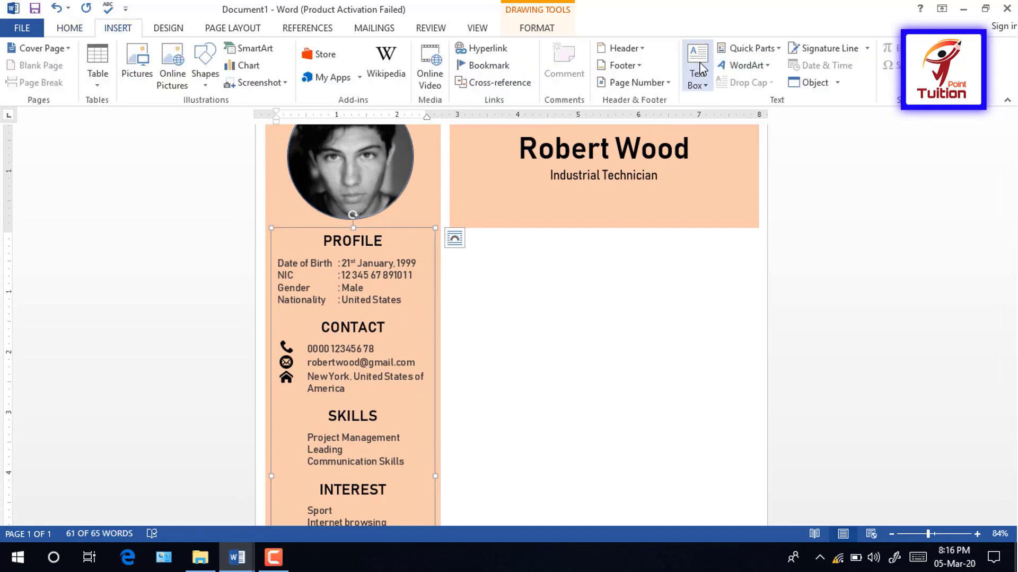
pyautogui.click(697, 76)
pyautogui.click(721, 124)
pyautogui.moveTo(475, 245)
pyautogui.mouseDown()
pyautogui.moveTo(606, 364)
pyautogui.moveTo(478, 235)
pyautogui.mouseUp()
pyautogui.moveTo(582, 353); pyautogui.dragTo(759, 503)
pyautogui.scroll(5, 1009, 357)
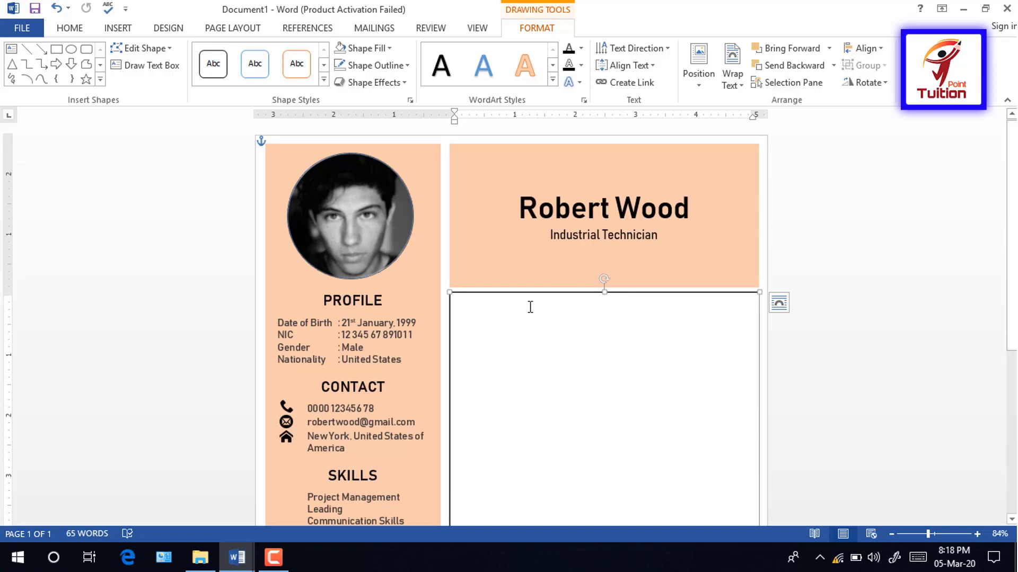
# Step: Type CAREER OBJECTIVE, paste the objective as plain text, and apply Bahnschrift and justification
pyautogui.write('CARR')
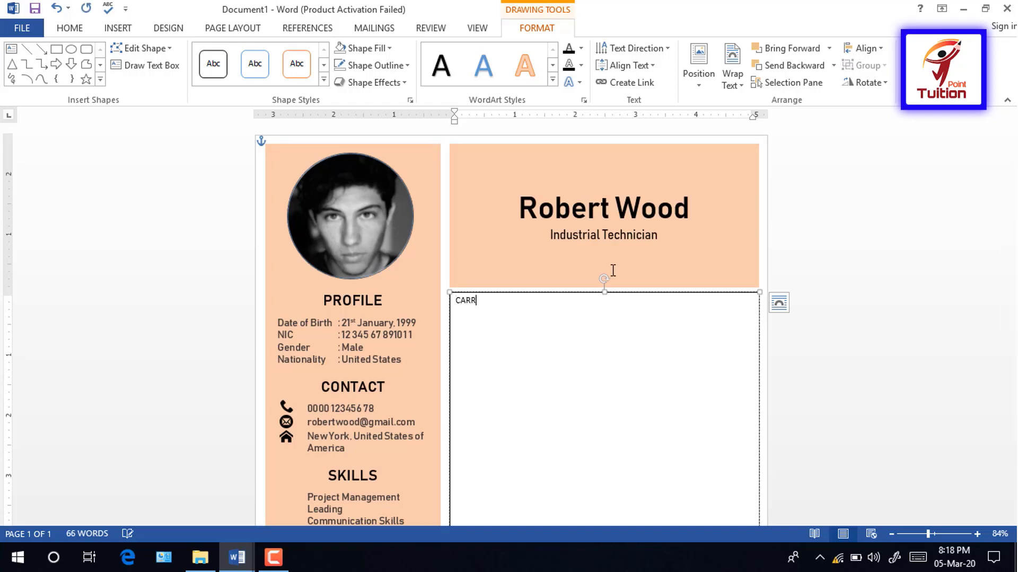
pyautogui.press('BackSpace')
pyautogui.write('EER OBJECTIVE')
pyautogui.rightClick(470, 324)
pyautogui.click(499, 162)
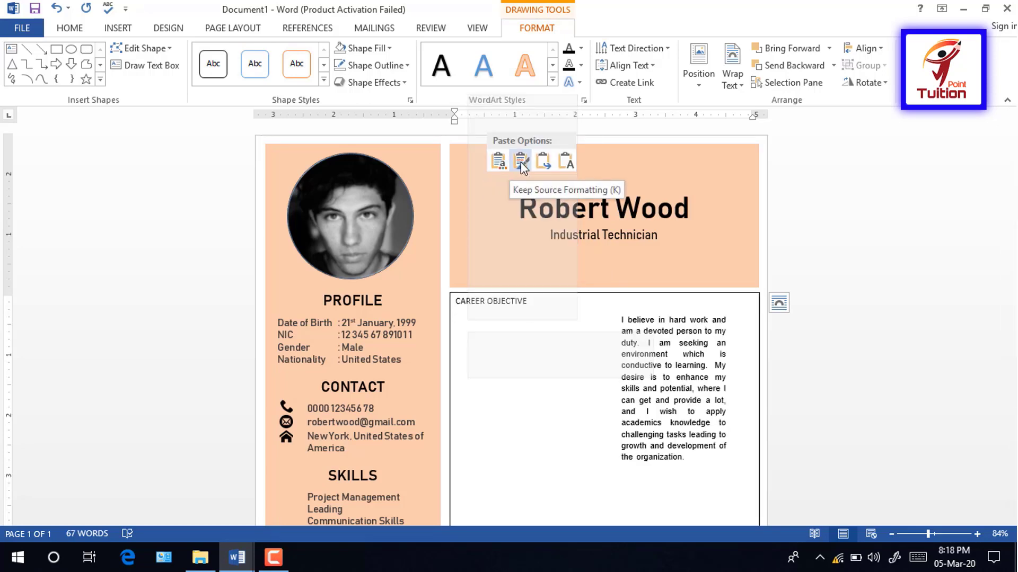
pyautogui.click(561, 164)
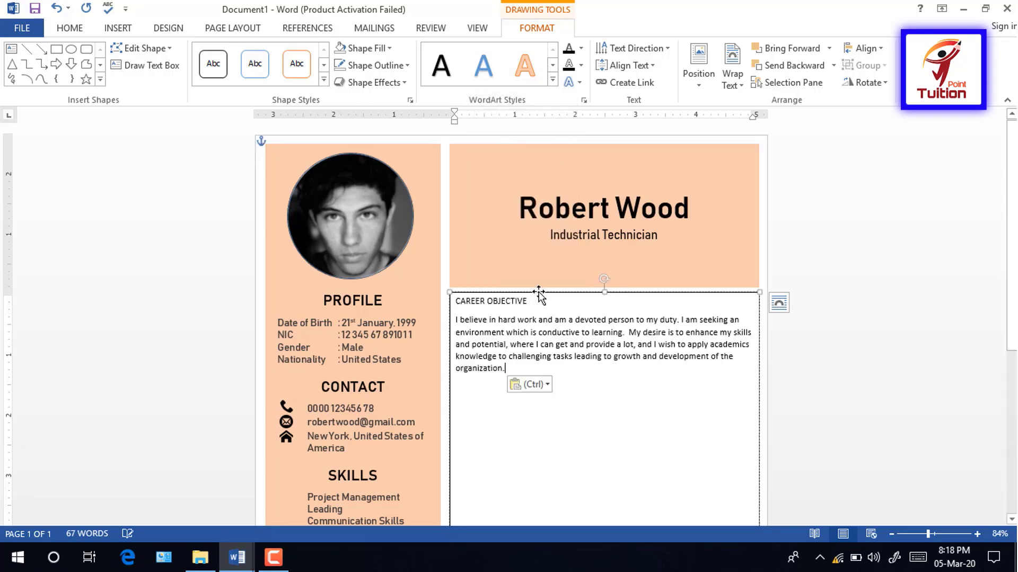
pyautogui.click(538, 295)
pyautogui.click(71, 29)
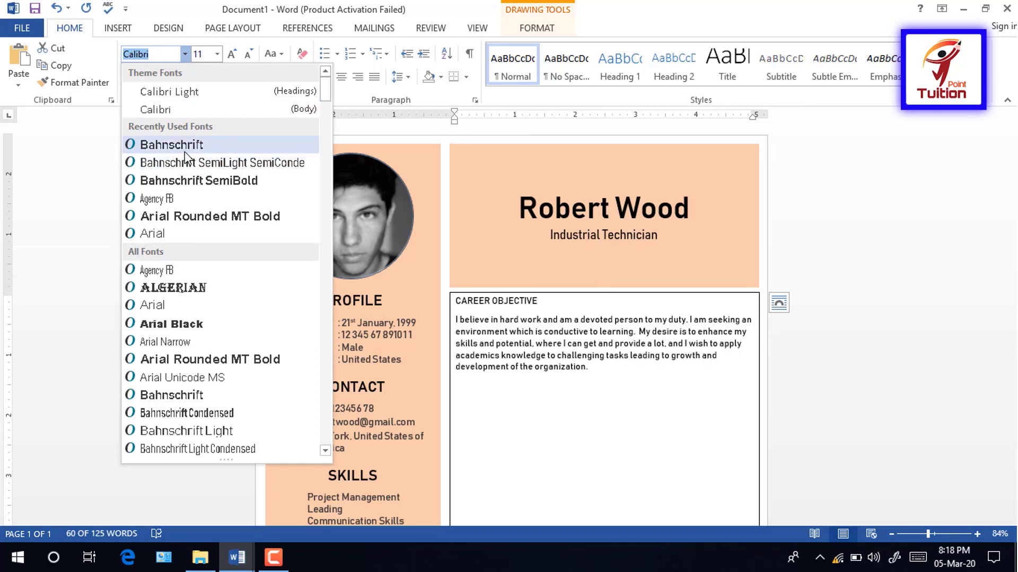
pyautogui.click(171, 145)
pyautogui.click(451, 319)
pyautogui.hotkey('ctrl', 'j')
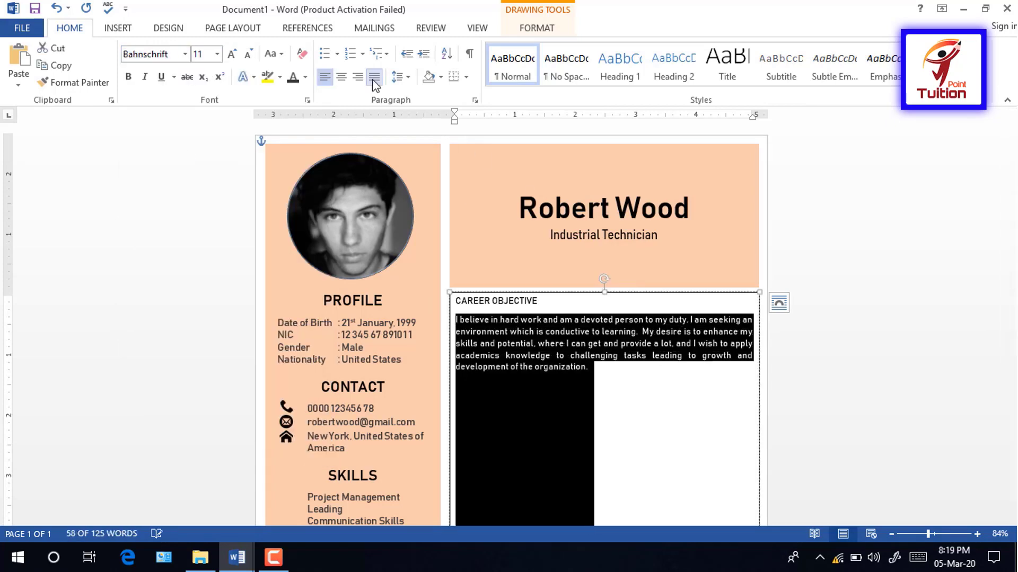
pyautogui.click(574, 319)
# Step: Add the WORK EXPERIENCE heading and GT INDUSTRIES, 2017 - Present, Industrial Technician, fixing misspellings
pyautogui.write('.')
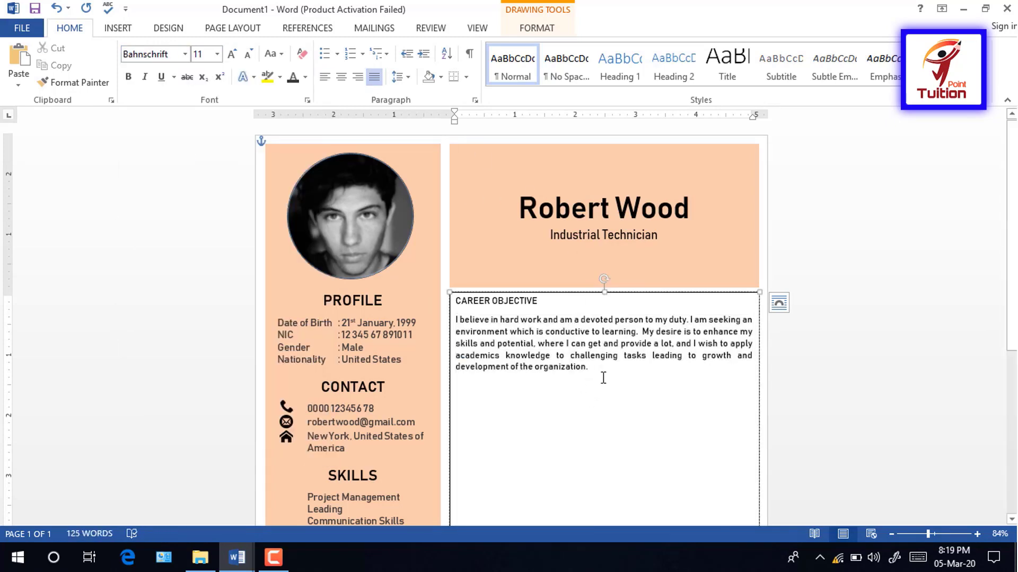
pyautogui.press('Return')
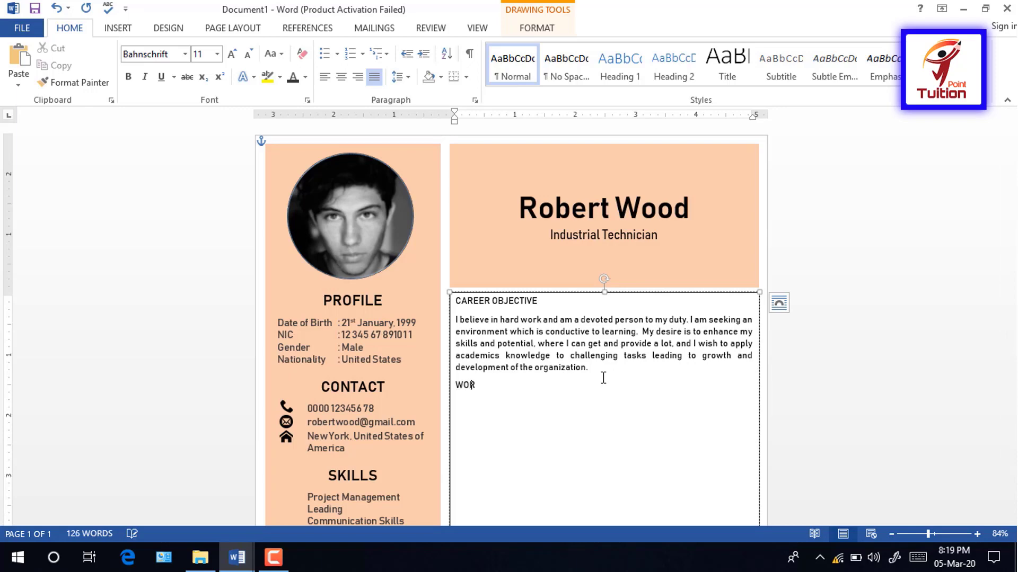
pyautogui.write('WORK EXPERIENCE')
pyautogui.press('Return')
pyautogui.write('GT')
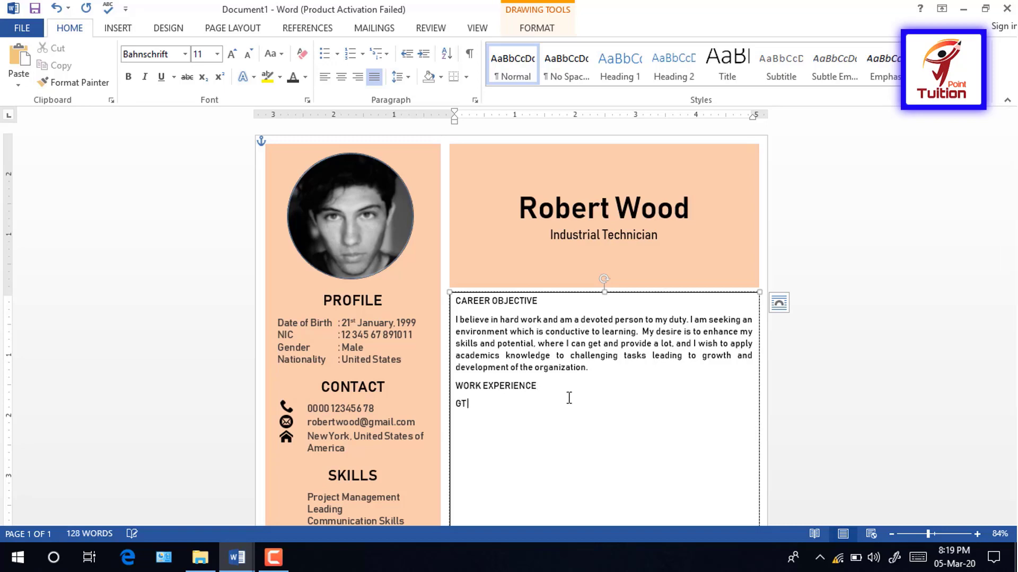
pyautogui.write(' INDUSTRIES')
pyautogui.press('Return')
pyautogui.write('2017')
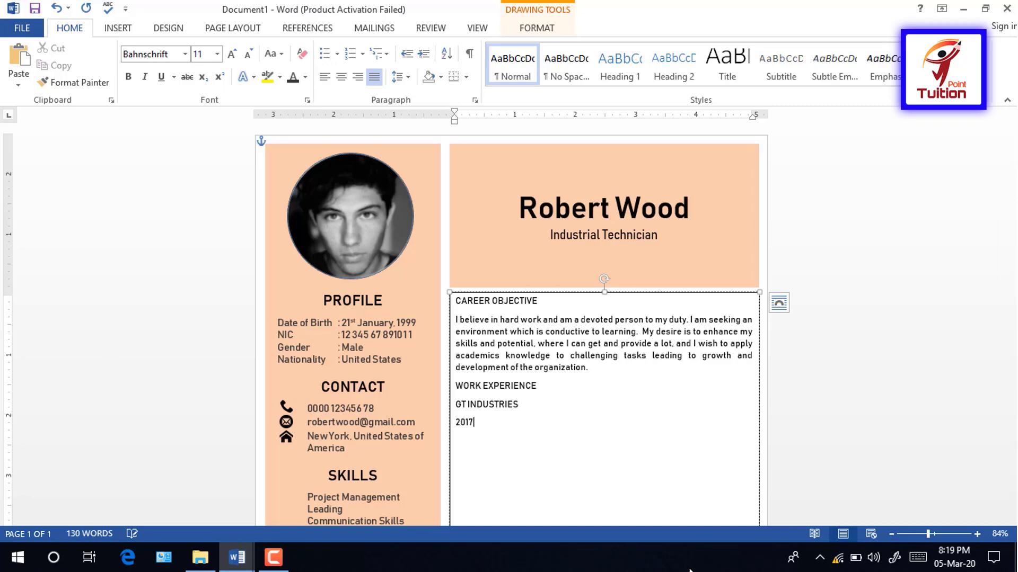
pyautogui.write(' - Present')
pyautogui.press('Return')
pyautogui.write('Indutrial Technision')
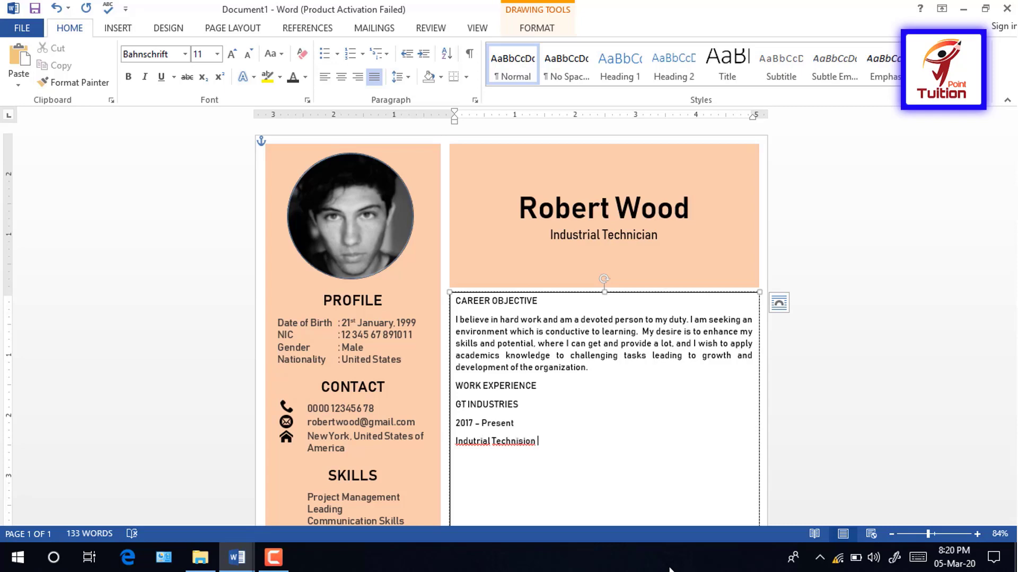
pyautogui.rightClick(469, 441)
pyautogui.click(568, 434)
pyautogui.rightClick(524, 441)
pyautogui.click(588, 436)
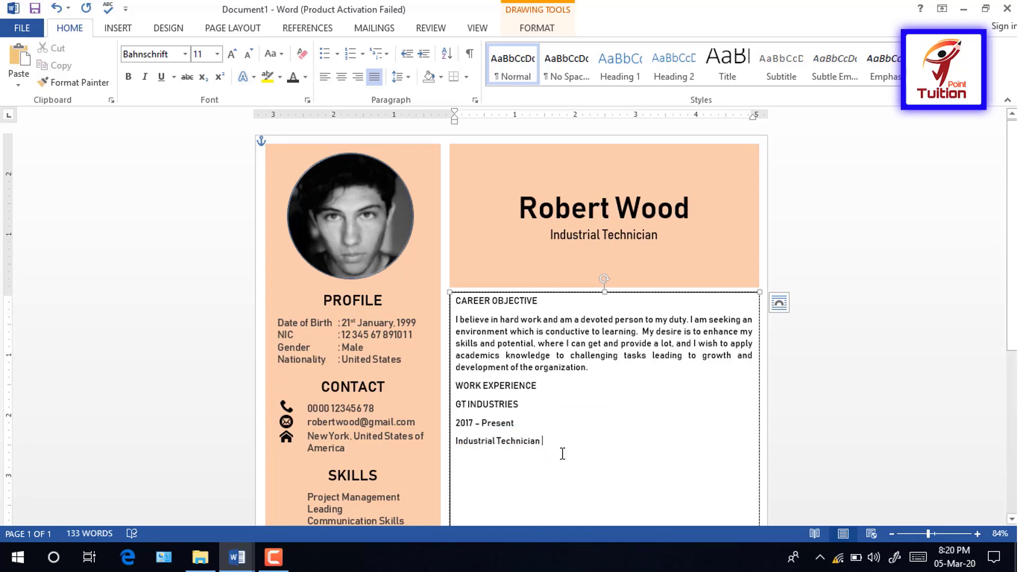
# Step: Add the HILL INDUSTRIES entry with 2015 - 2017 and an Industrial role line
pyautogui.press('Return')
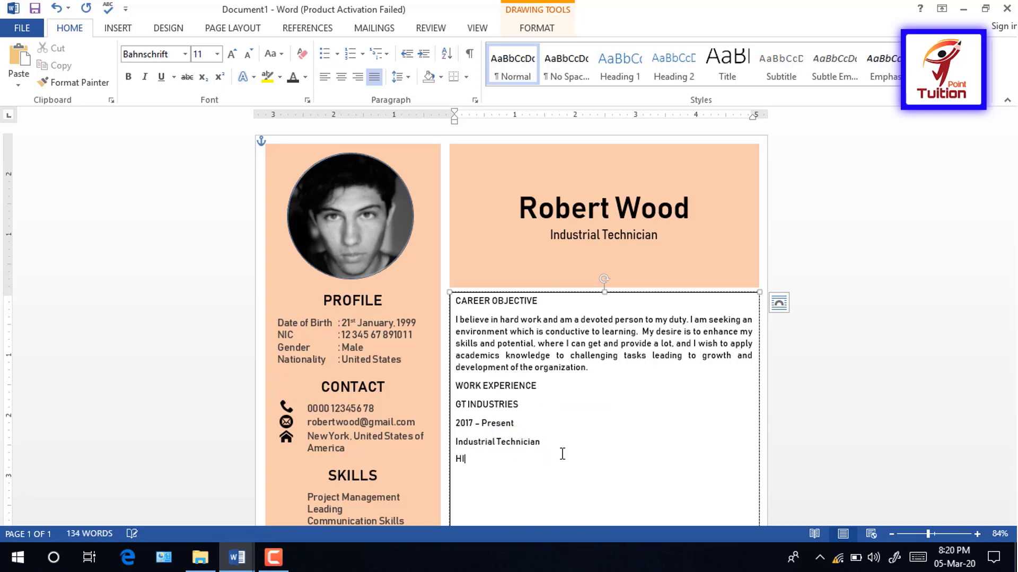
pyautogui.write('HILL INDUSTRIES')
pyautogui.press('Return')
pyautogui.write('2015 - 2')
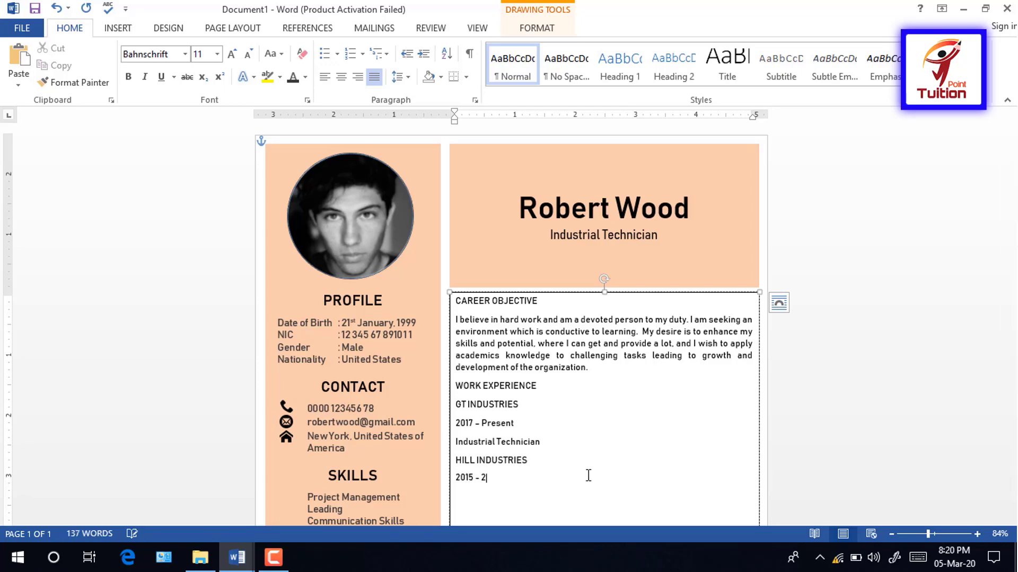
pyautogui.write('017')
pyautogui.press('Return')
pyautogui.write('Industrial Technician')
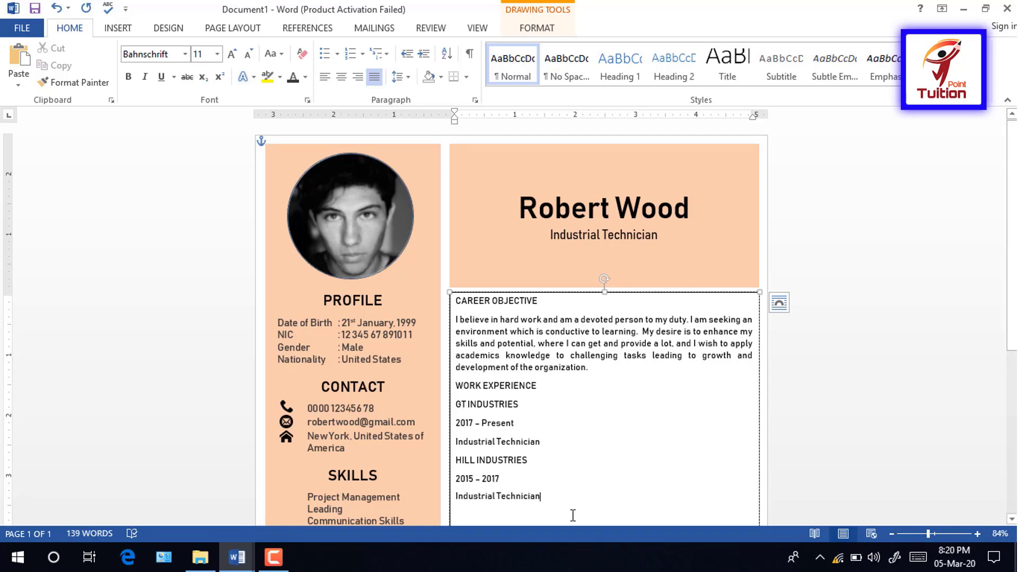
pyautogui.press('Return')
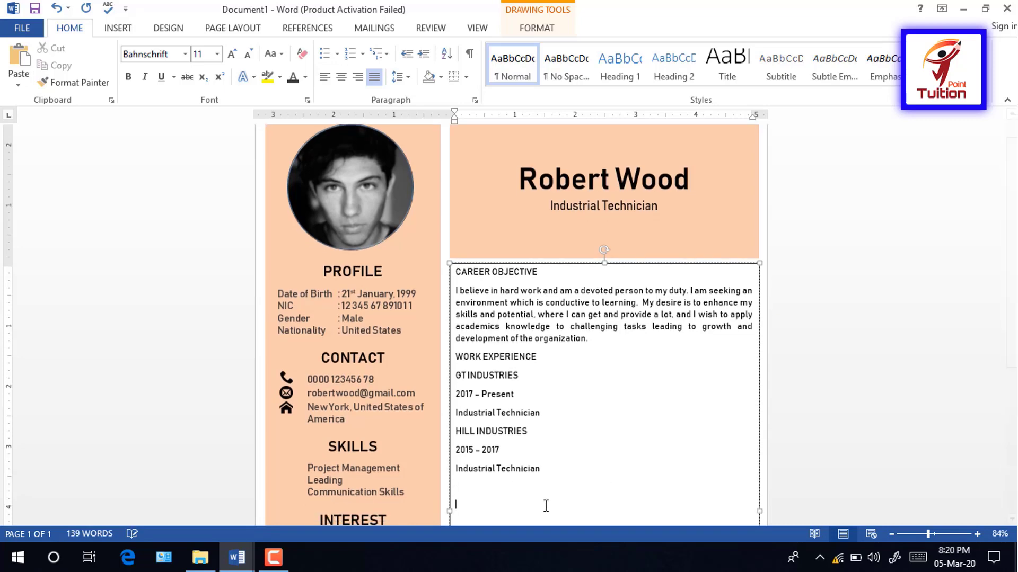
# Step: Add EDUCATION with Master of Science in Industrial Engineering, University of Toledo West, 2010 - 2012
pyautogui.write('EdUC')
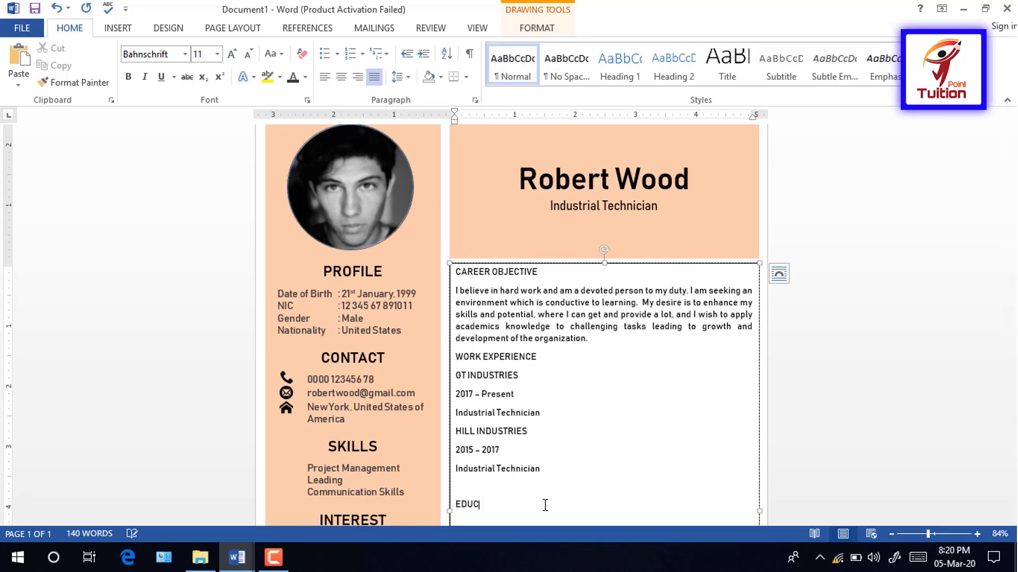
pyautogui.write('ATION')
pyautogui.press('Return')
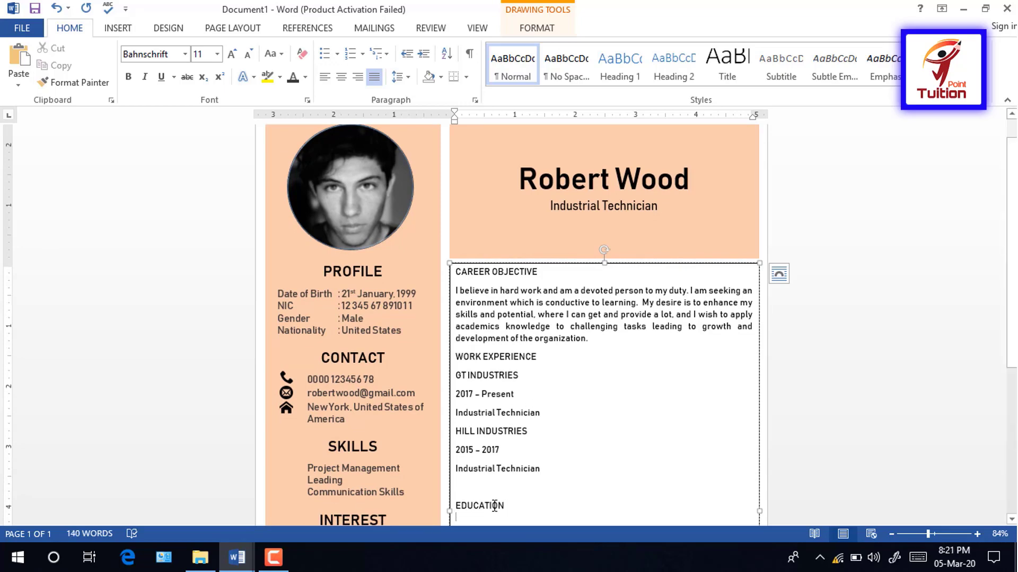
pyautogui.scroll(-4, 541, 473)
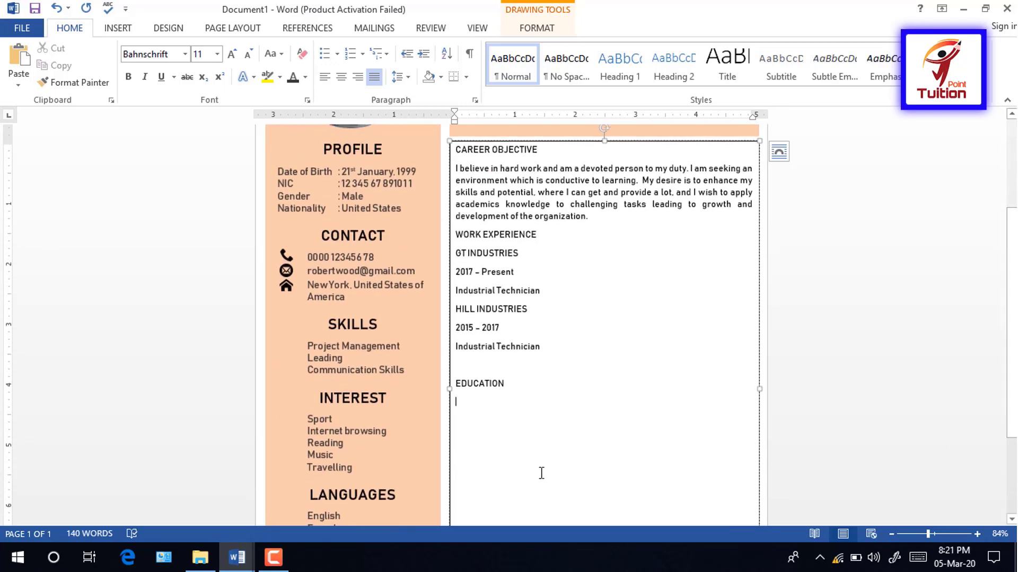
pyautogui.write('M')
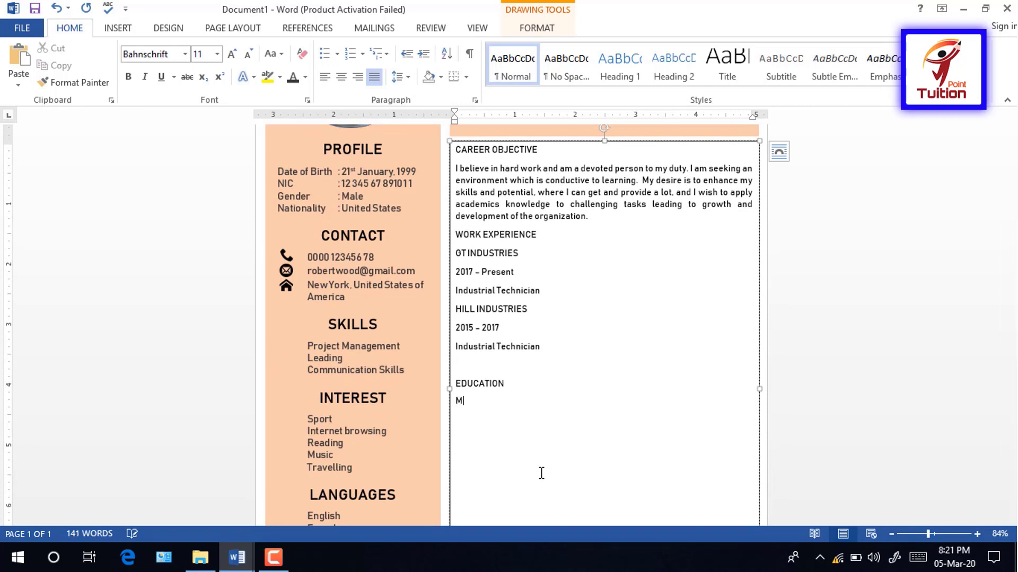
pyautogui.write('aster of Science in Industrial')
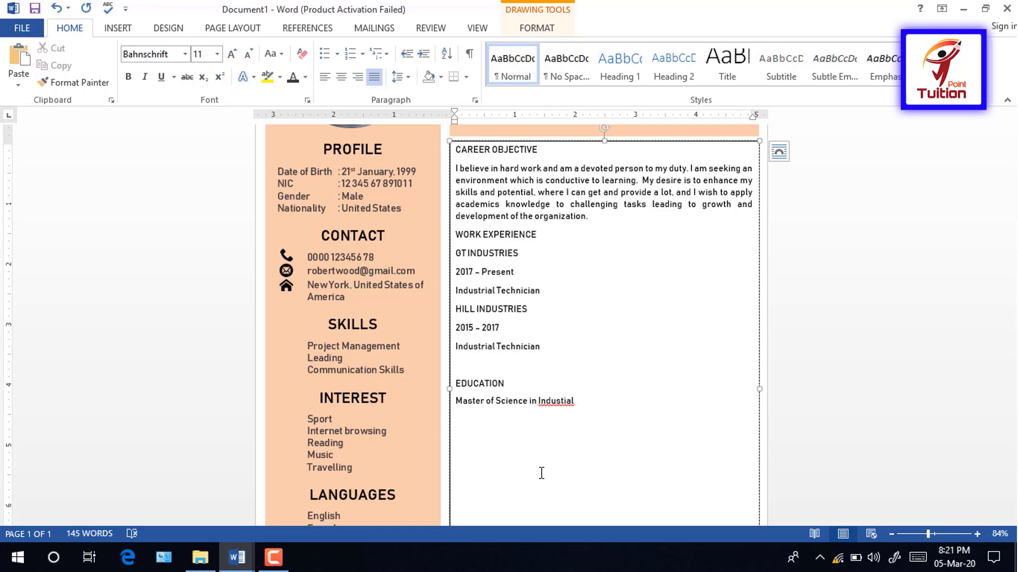
pyautogui.write(' Engineering')
pyautogui.press('Return')
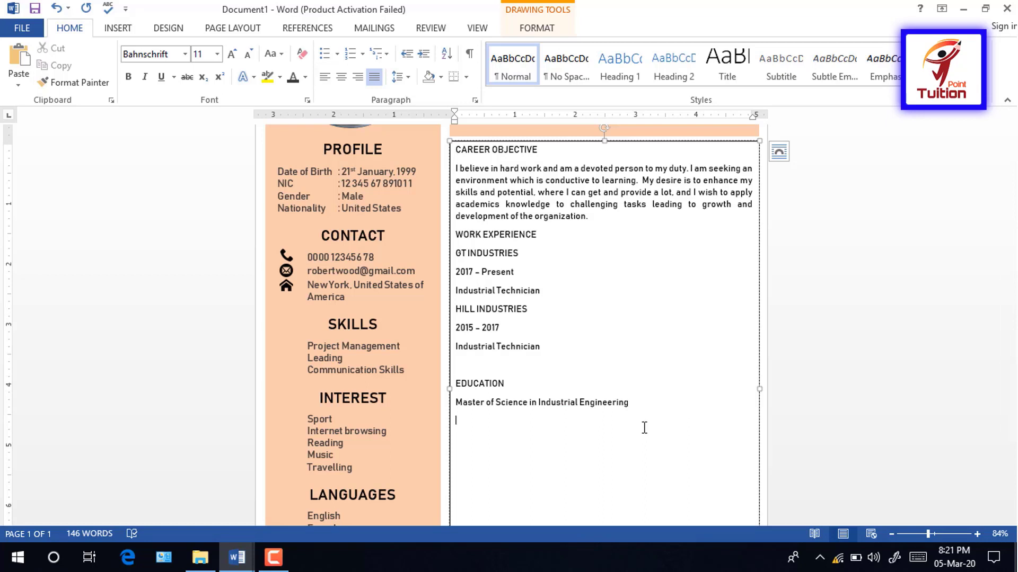
pyautogui.write('Universiry of Toledo West')
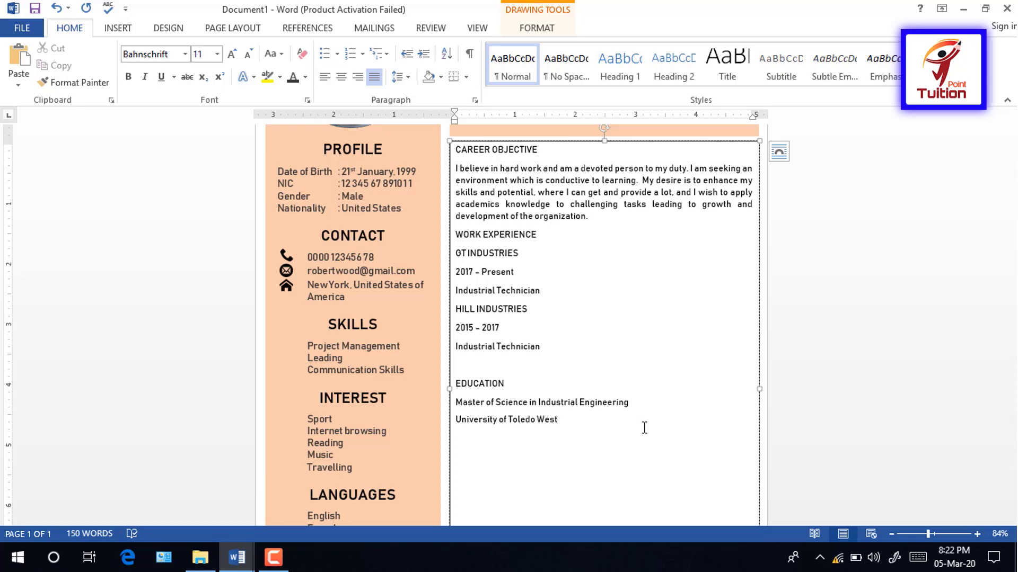
pyautogui.press('Return')
pyautogui.write('2010 -')
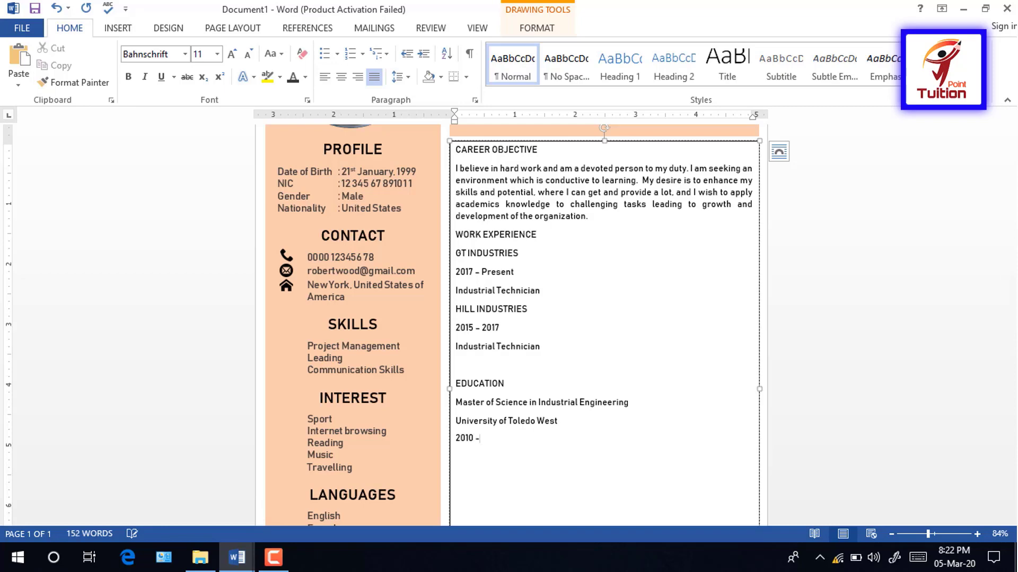
pyautogui.write('2012')
pyautogui.press('Right')
pyautogui.press('Right')
pyautogui.press('Right')
pyautogui.press('Right')
# Step: Add the Bachelors of Science entry at University of South Tempa, 2006 - 2010
pyautogui.press('Return')
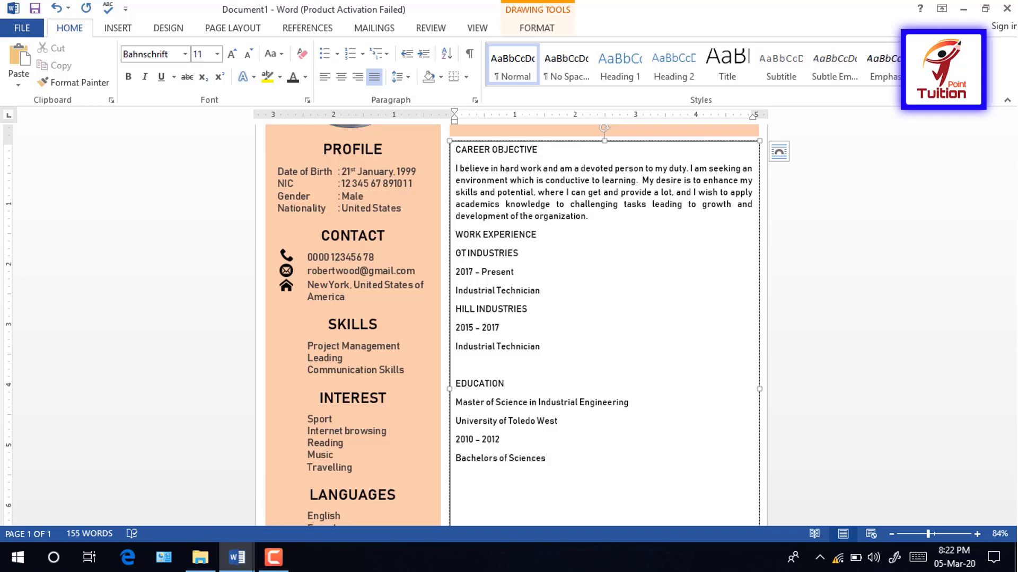
pyautogui.press('BackSpace')
pyautogui.press('Return')
pyautogui.write('University of South Tempa')
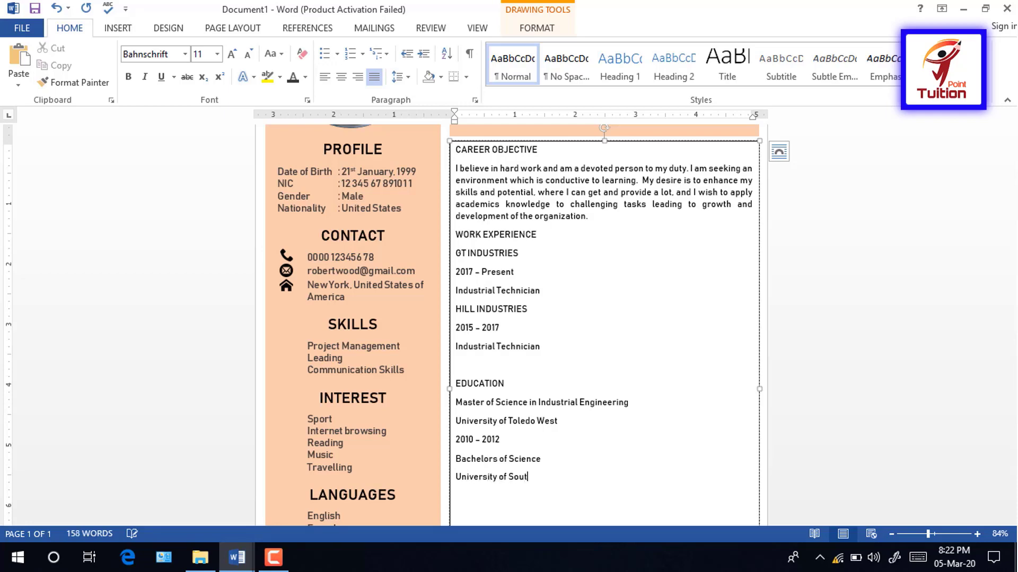
pyautogui.press('Return')
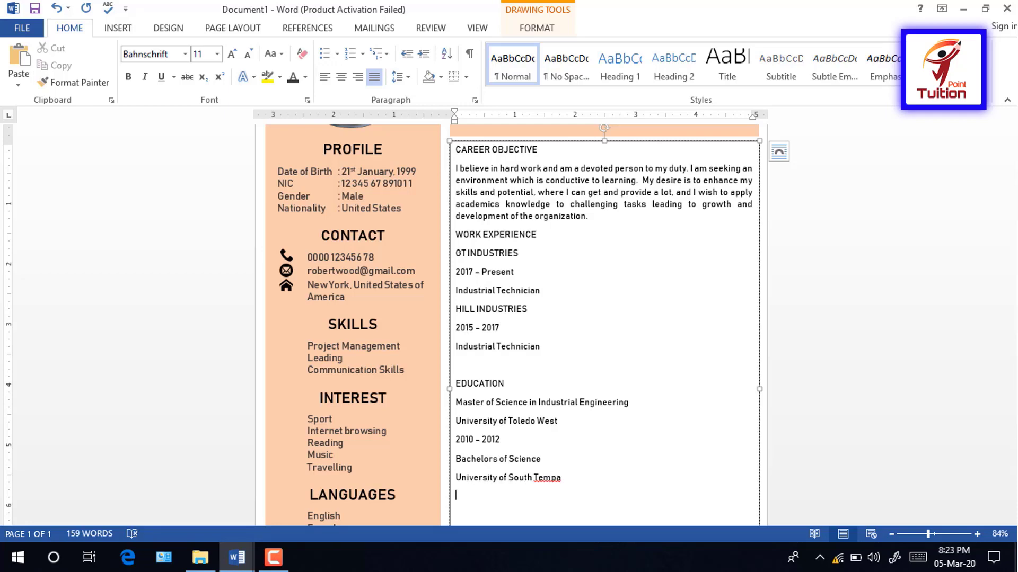
pyautogui.write('2006 -')
pyautogui.write(' 20110')
pyautogui.press('Return')
# Step: Add High School, Pine View School, 2002 - 2006
pyautogui.write('High Sch')
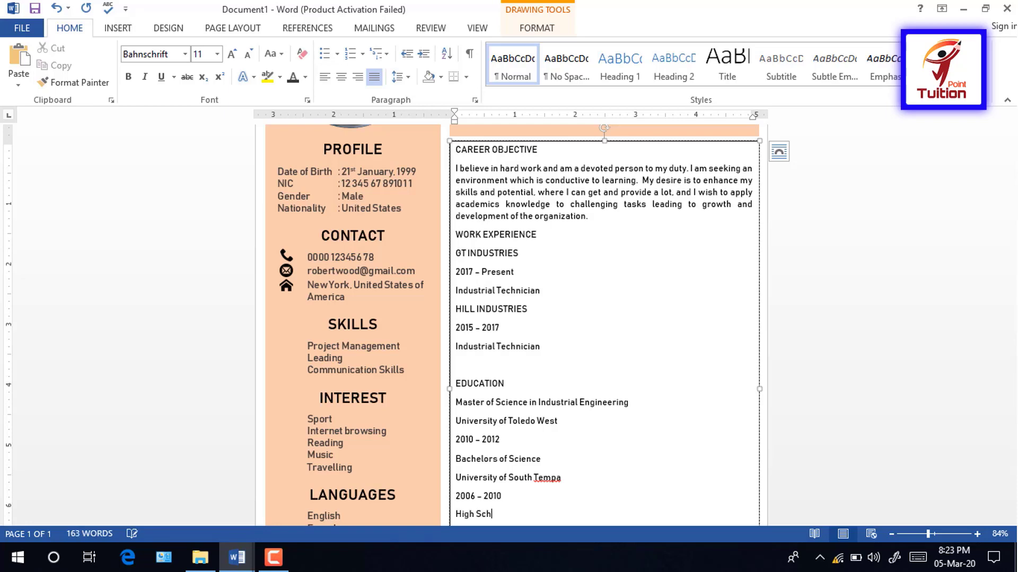
pyautogui.write('ool')
pyautogui.press('Return')
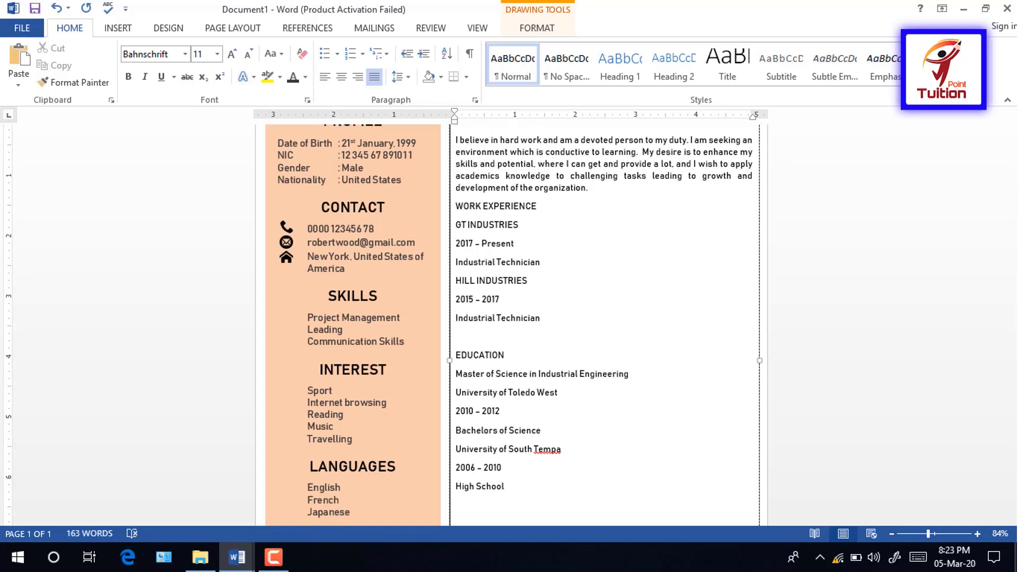
pyautogui.write('Pine View Sc')
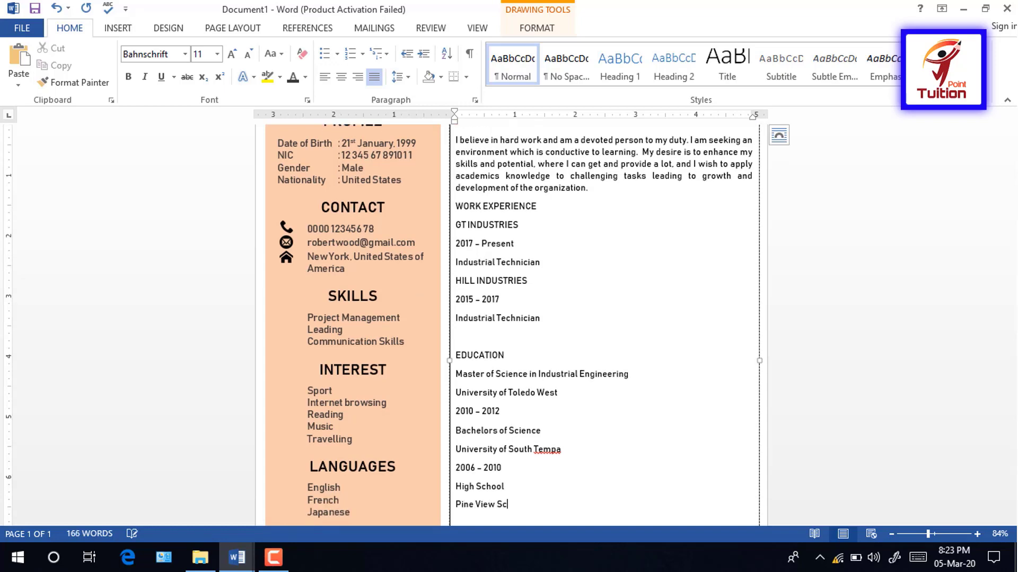
pyautogui.write('hool')
pyautogui.press('Return')
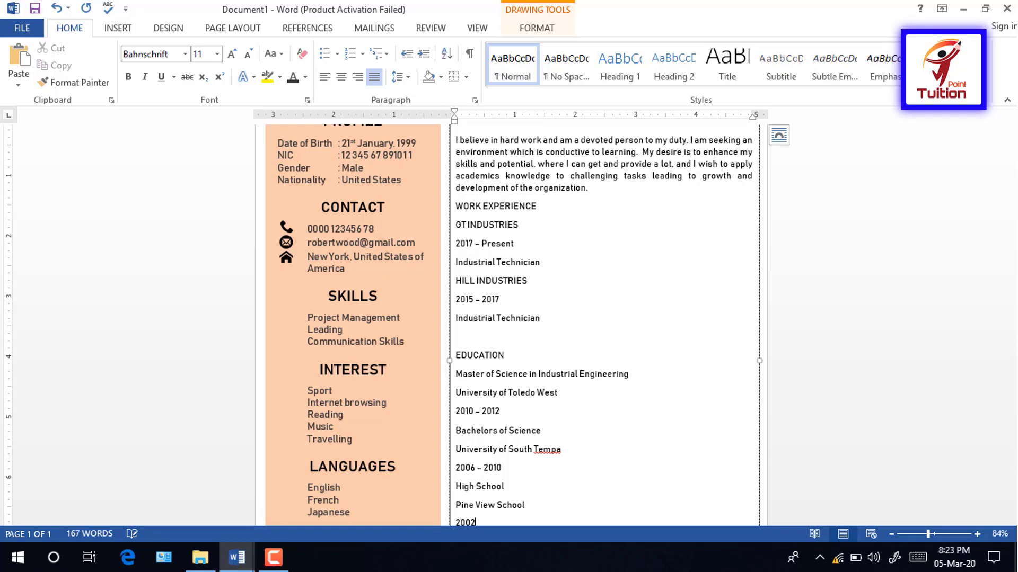
pyautogui.write('2002 - 2006')
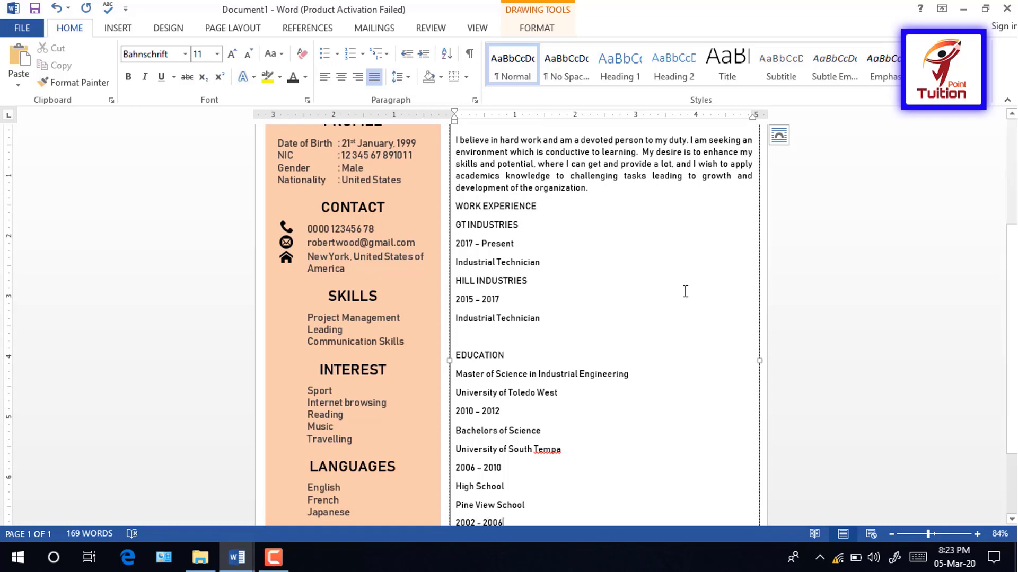
pyautogui.scroll(3, 835, 280)
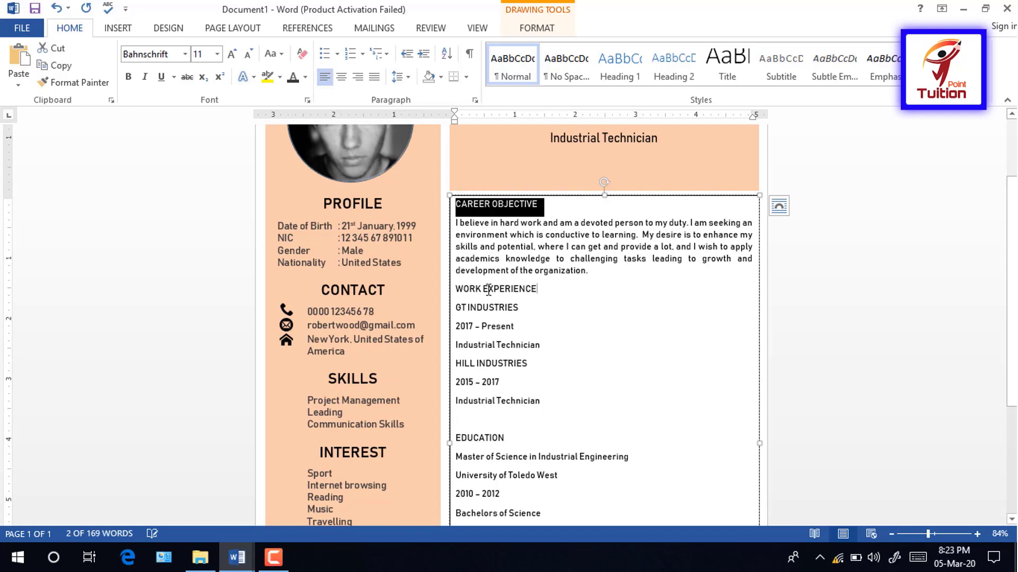
# Step: Set the WORK EXPERIENCE and EDUCATION headings to Bahnschrift SemiBold, size 16
pyautogui.moveTo(538, 290); pyautogui.dragTo(457, 290)
pyautogui.scroll(-5, 466, 302)
pyautogui.moveTo(509, 317); pyautogui.dragTo(457, 317)
pyautogui.click(184, 54)
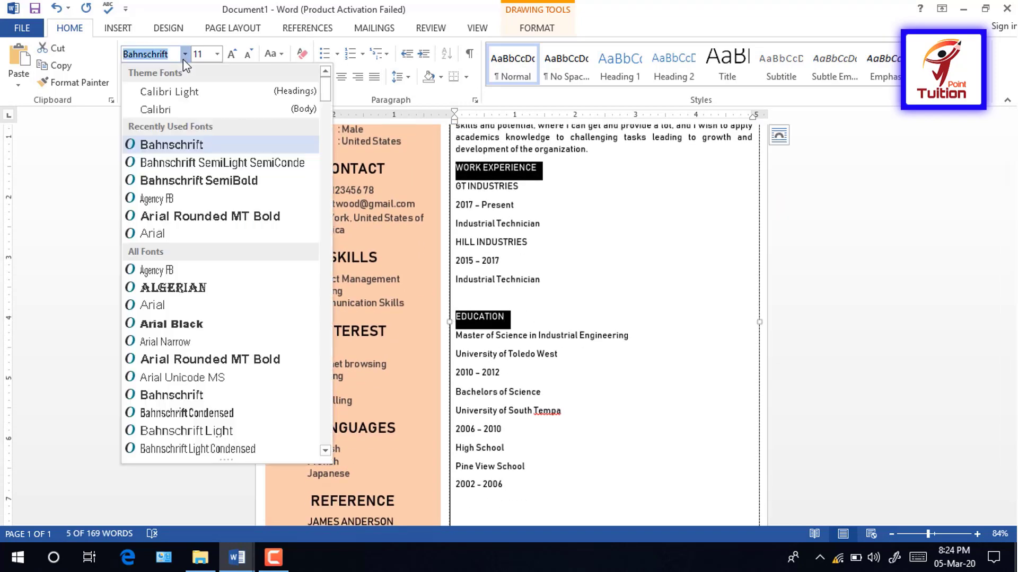
pyautogui.click(191, 170)
pyautogui.click(232, 54)
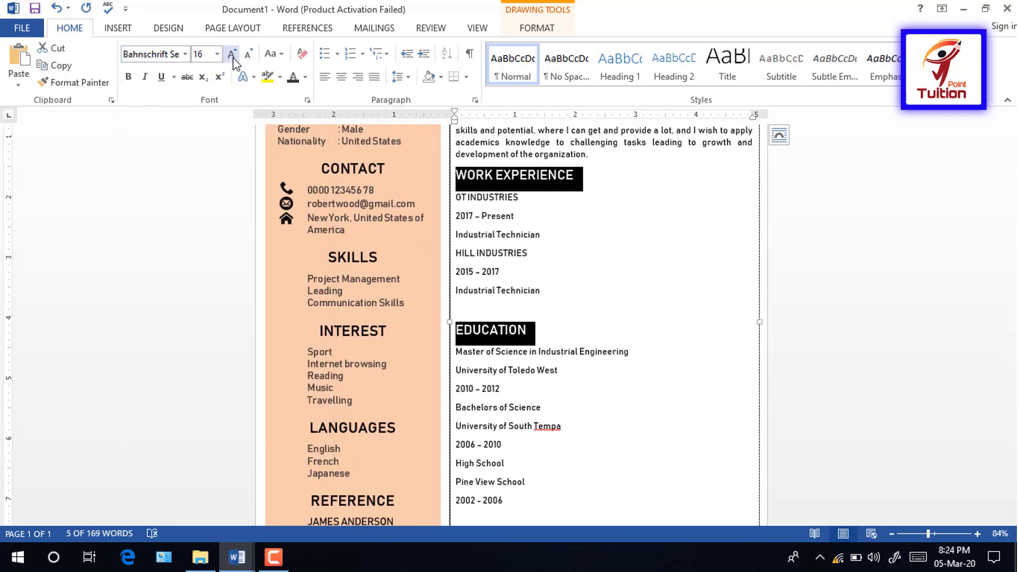
pyautogui.click(232, 54)
pyautogui.click(804, 282)
# Step: Make the GT INDUSTRIES company line 12 pt bold
pyautogui.scroll(4, 804, 281)
pyautogui.moveTo(589, 264); pyautogui.dragTo(456, 216)
pyautogui.click(521, 233)
pyautogui.scroll(-3, 520, 203)
pyautogui.tripleClick(520, 203)
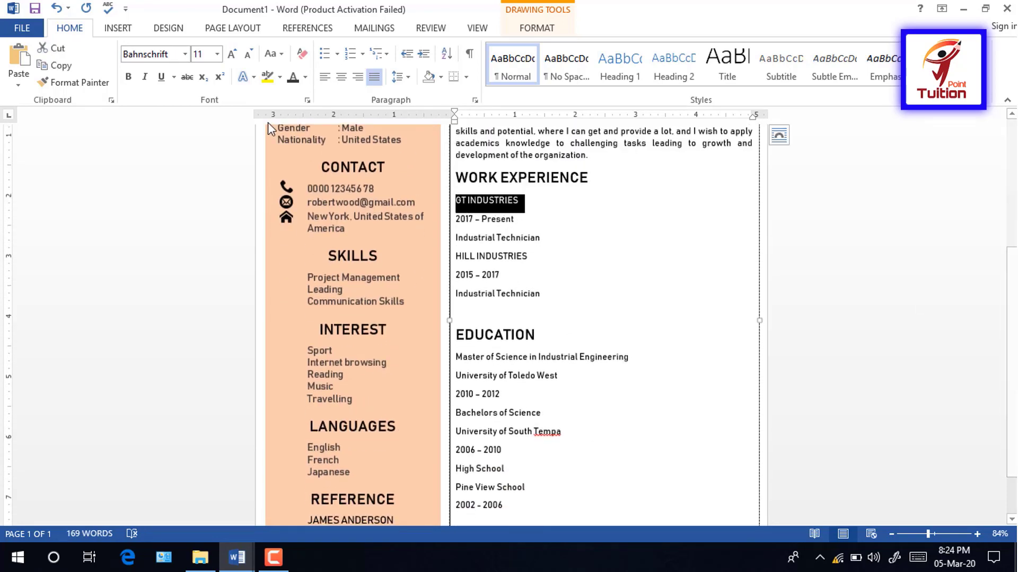
pyautogui.click(233, 55)
pyautogui.click(128, 76)
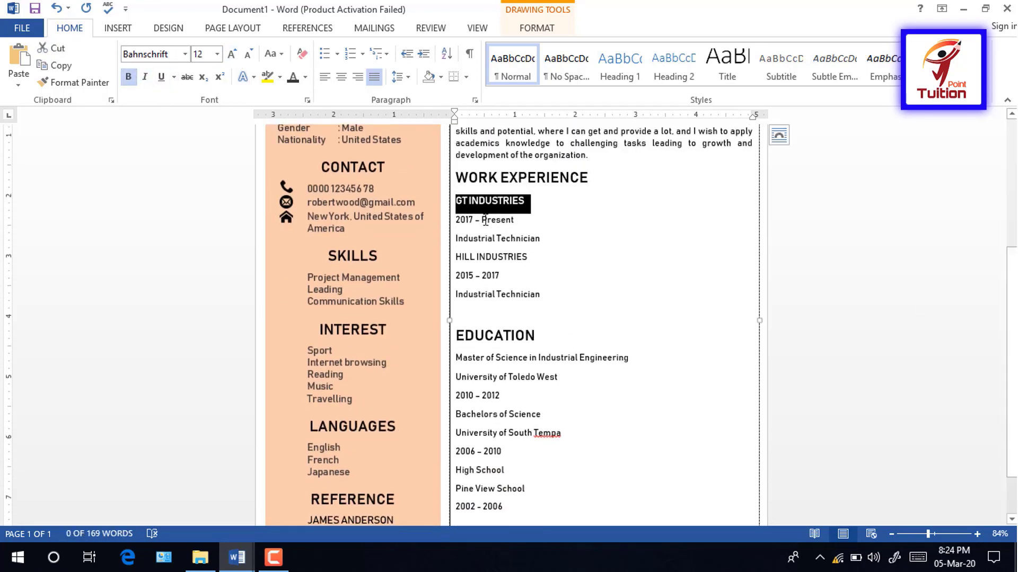
pyautogui.click(497, 219)
# Step: Remove the space after GT INDUSTRIES and make the 2017 - Present line grey
pyautogui.click(504, 200)
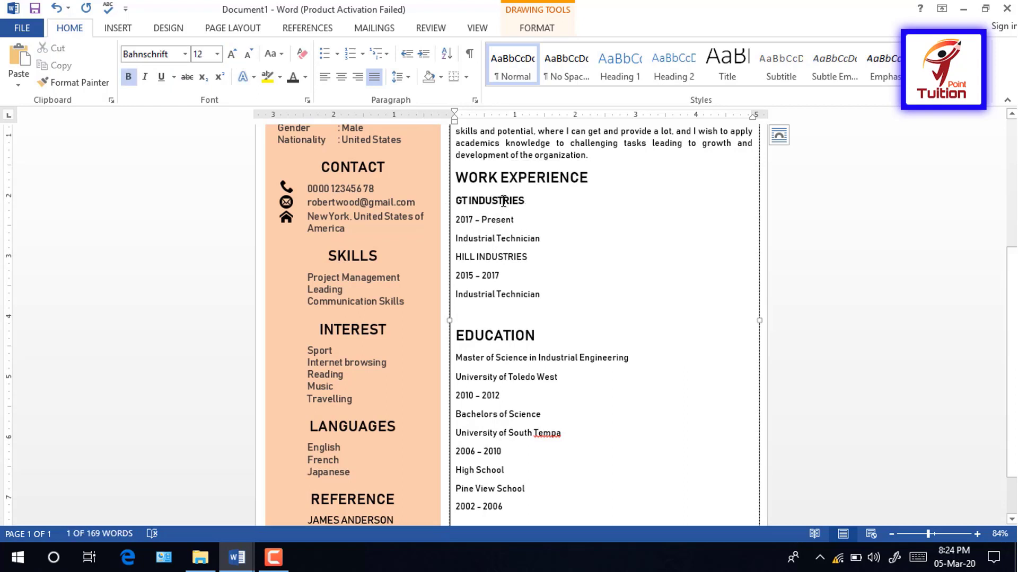
pyautogui.click(398, 77)
pyautogui.click(444, 239)
pyautogui.moveTo(520, 213); pyautogui.dragTo(455, 213)
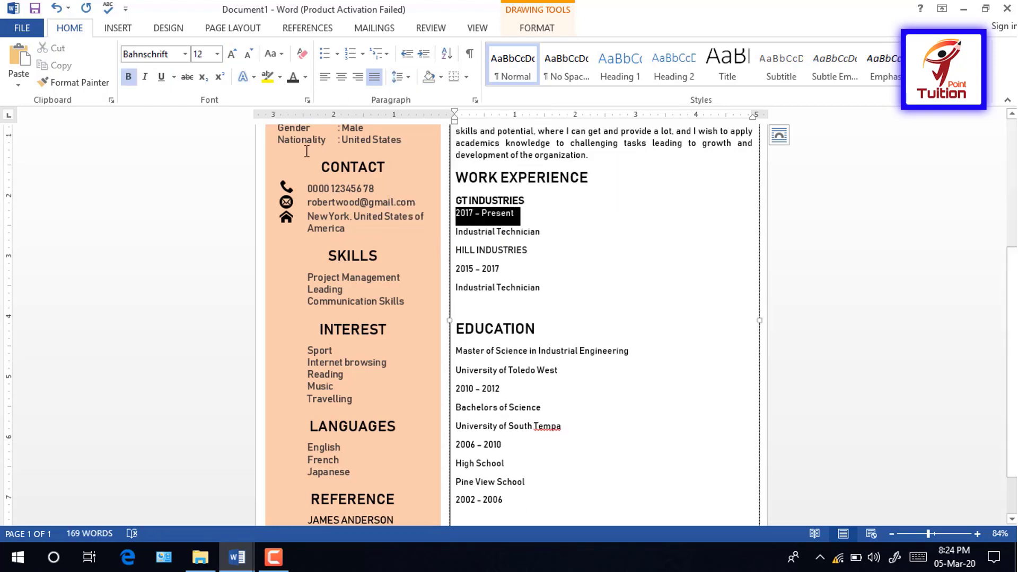
pyautogui.click(305, 77)
pyautogui.click(318, 181)
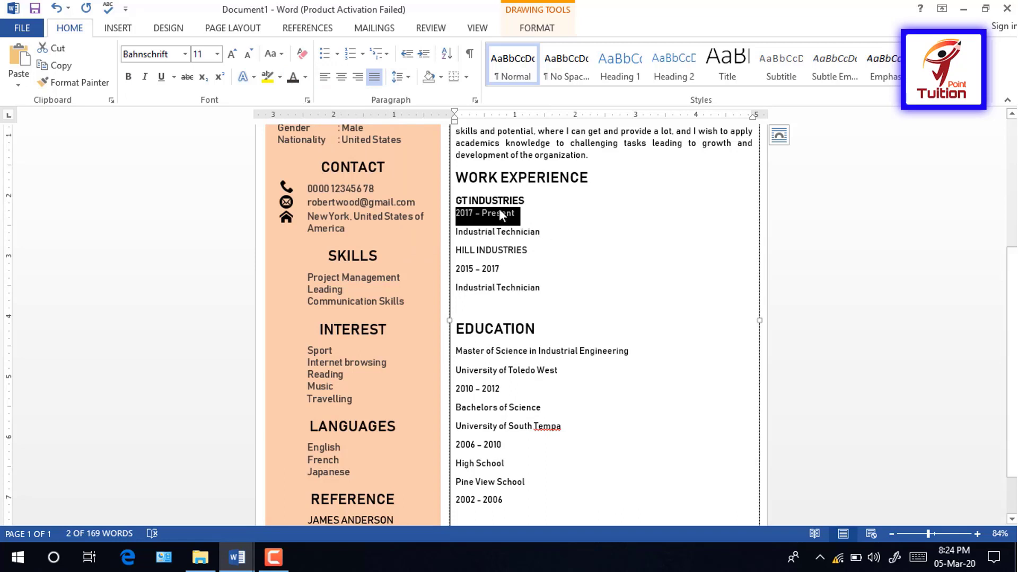
pyautogui.click(498, 213)
# Step: Remove the space after the dates line and make Industrial Technician grey
pyautogui.moveTo(539, 288); pyautogui.dragTo(455, 232)
pyautogui.click(460, 213)
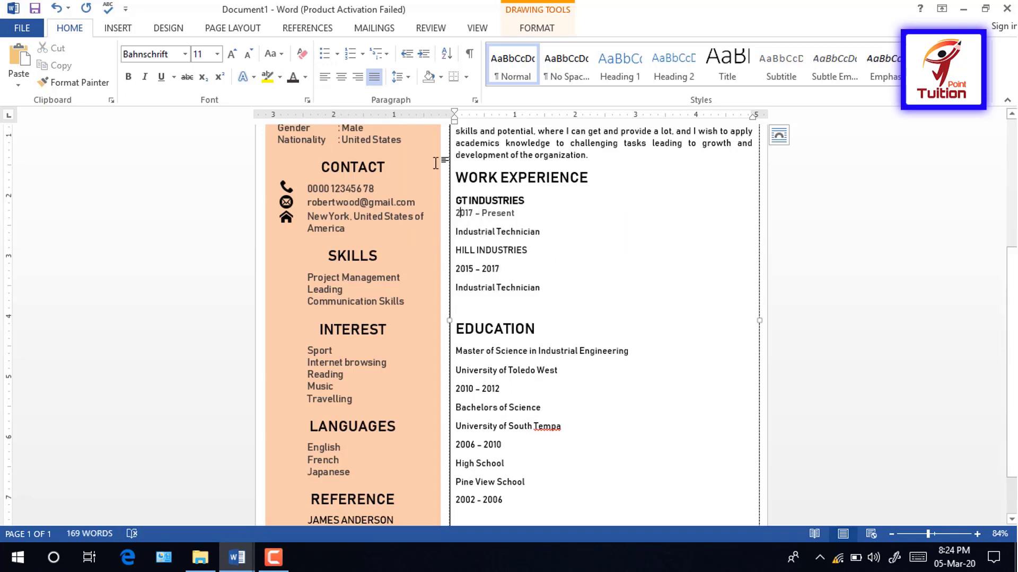
pyautogui.click(401, 77)
pyautogui.click(444, 237)
pyautogui.moveTo(547, 226); pyautogui.dragTo(455, 225)
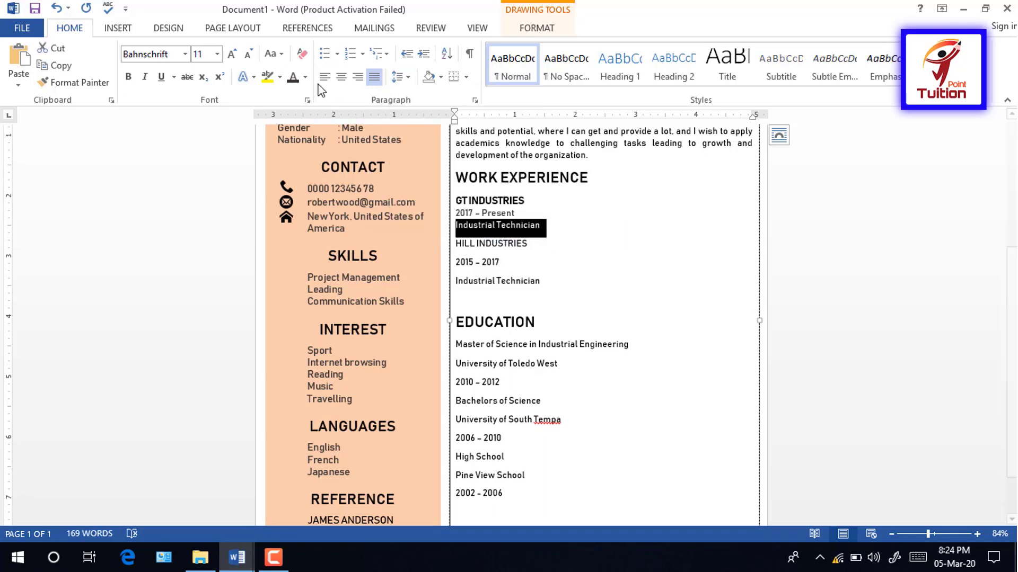
pyautogui.click(305, 77)
pyautogui.click(323, 157)
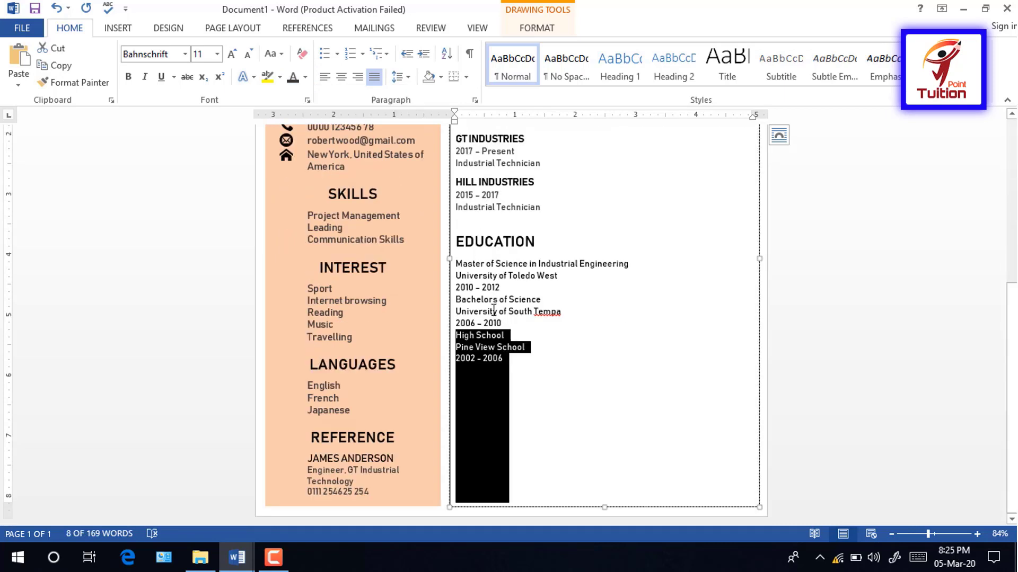
pyautogui.click(476, 263)
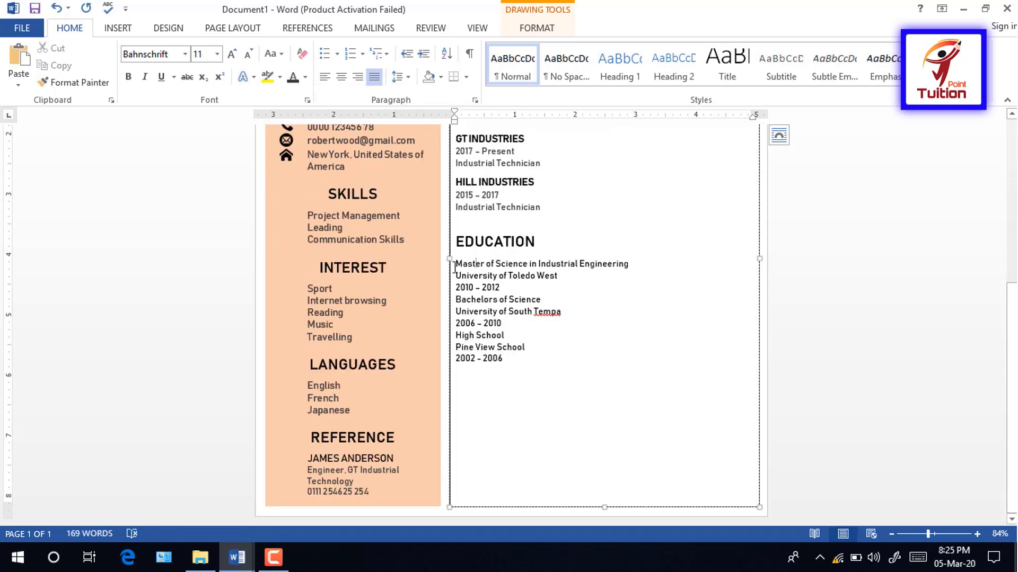
# Step: Make Master of Science bold 12 pt, grey its school/date lines, and add space after 2010 – 2012
pyautogui.moveTo(455, 267); pyautogui.dragTo(631, 265)
pyautogui.click(231, 54)
pyautogui.click(128, 77)
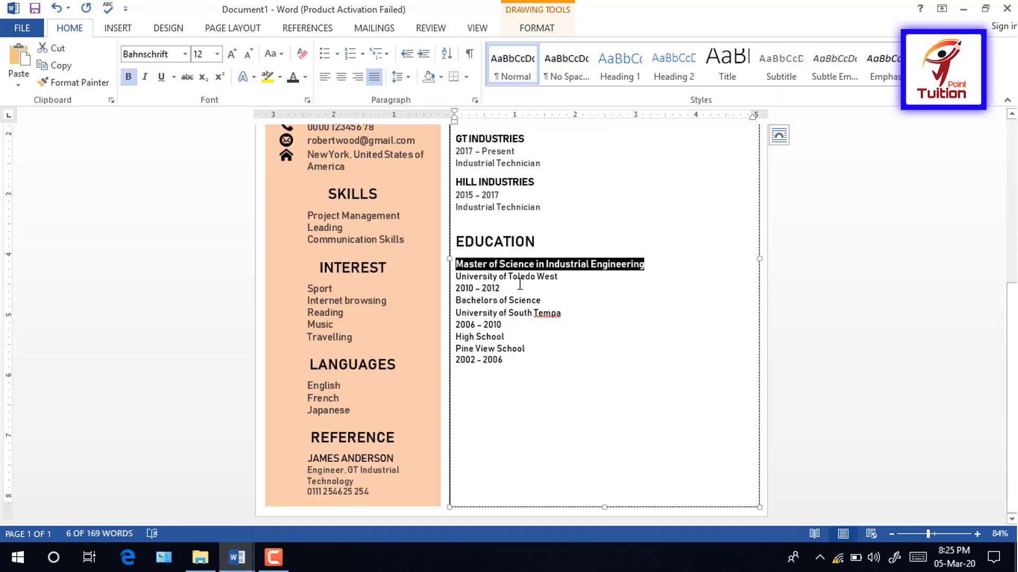
pyautogui.moveTo(519, 284); pyautogui.dragTo(454, 274)
pyautogui.click(292, 76)
pyautogui.click(506, 292)
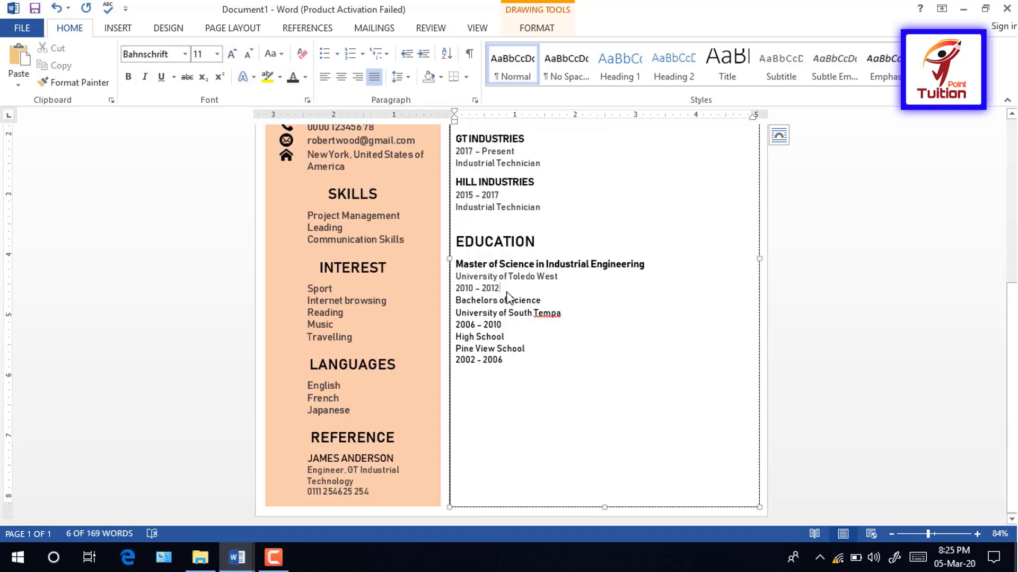
pyautogui.click(400, 78)
pyautogui.click(444, 239)
# Step: Bold Bachelors of Science, keep 2010 – 2012 unbolded, and add space after the 2006 – 2010 line
pyautogui.moveTo(540, 308); pyautogui.dragTo(451, 296)
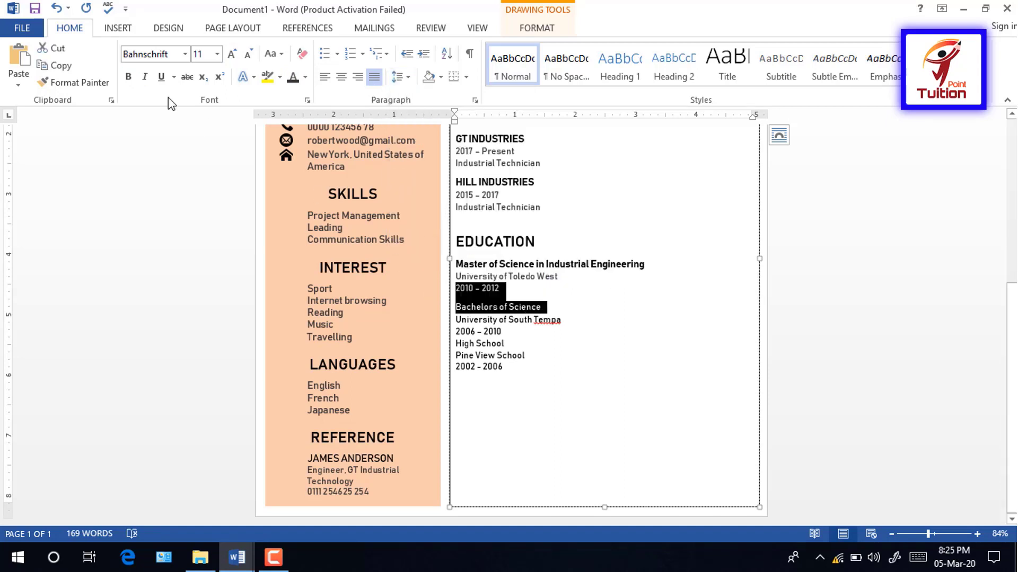
pyautogui.click(128, 77)
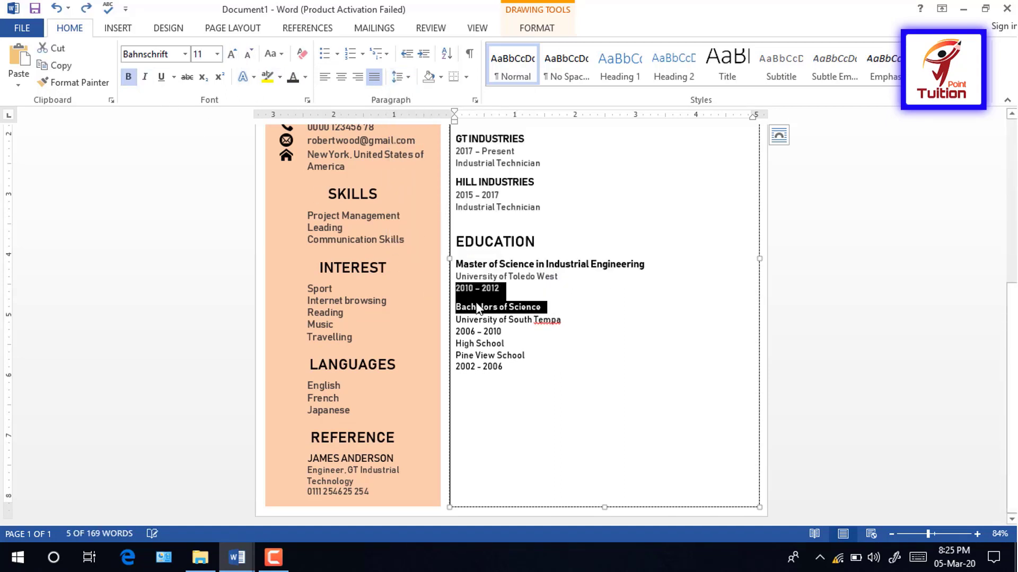
pyautogui.moveTo(547, 311); pyautogui.dragTo(438, 308)
pyautogui.moveTo(504, 295); pyautogui.dragTo(419, 284)
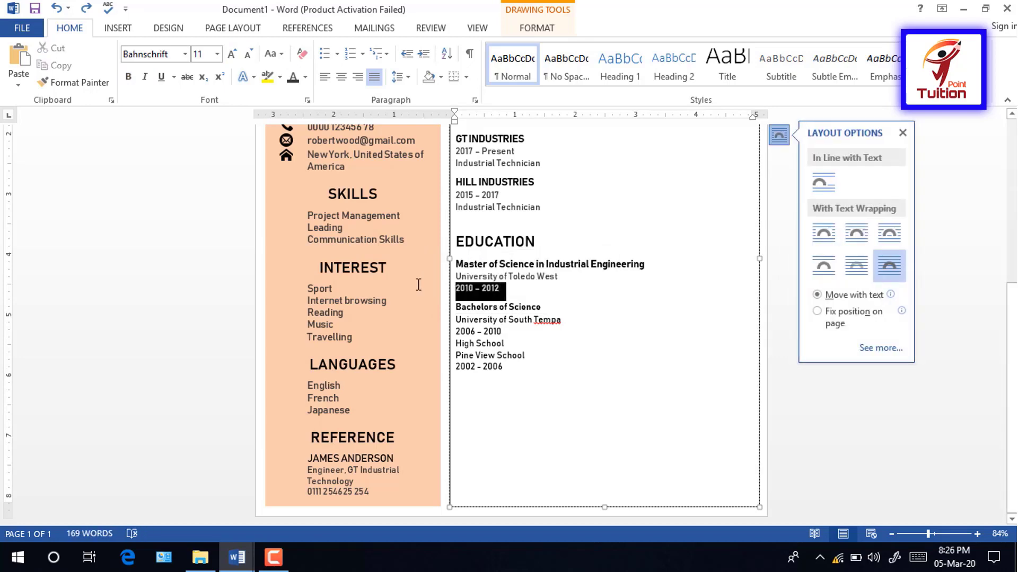
pyautogui.click(131, 77)
pyautogui.moveTo(542, 307); pyautogui.dragTo(447, 308)
pyautogui.click(455, 333)
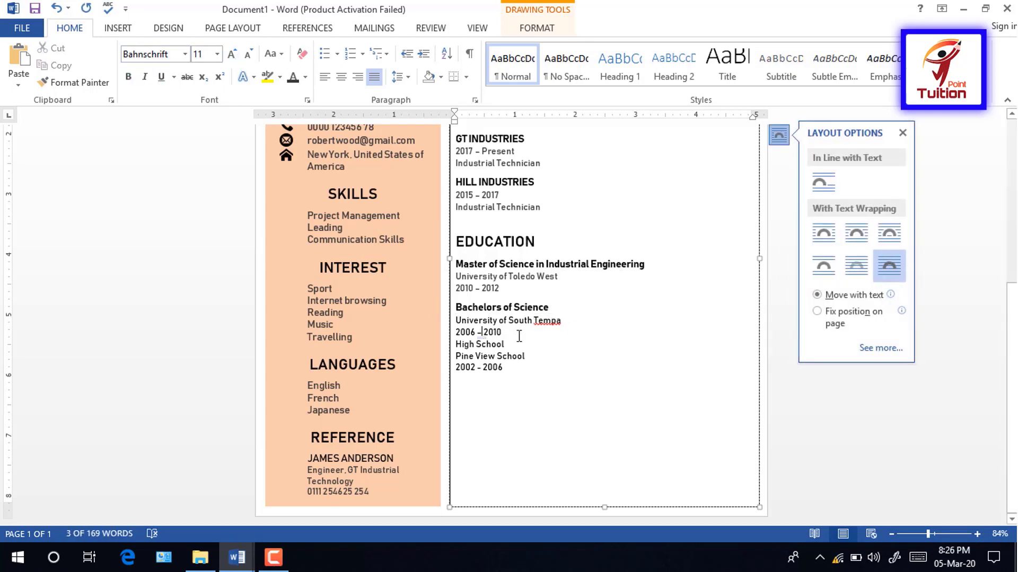
pyautogui.click(399, 77)
pyautogui.click(439, 241)
# Step: Enlarge the High School title to 12 pt
pyautogui.moveTo(522, 351); pyautogui.dragTo(455, 352)
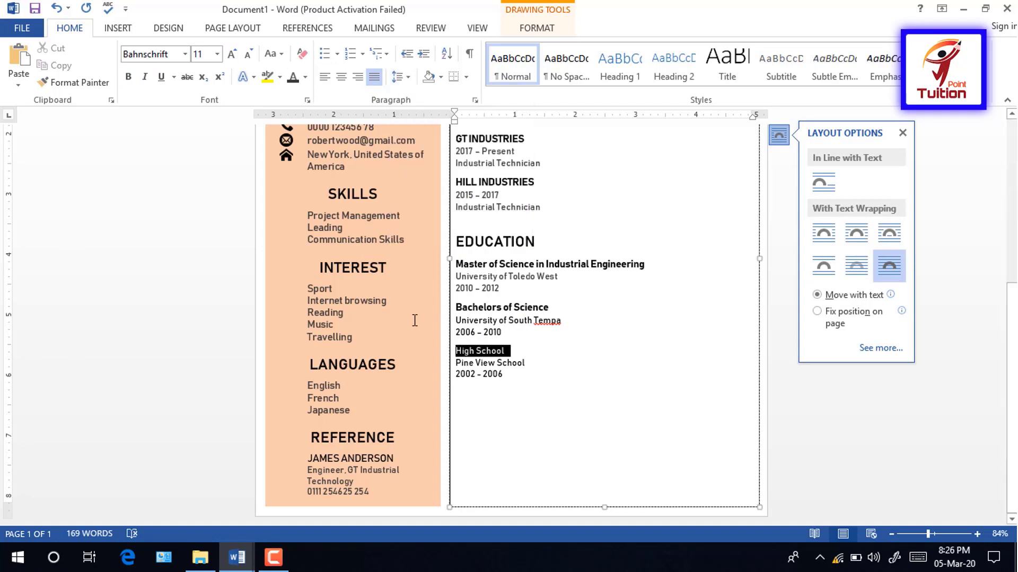
pyautogui.click(231, 53)
pyautogui.click(536, 374)
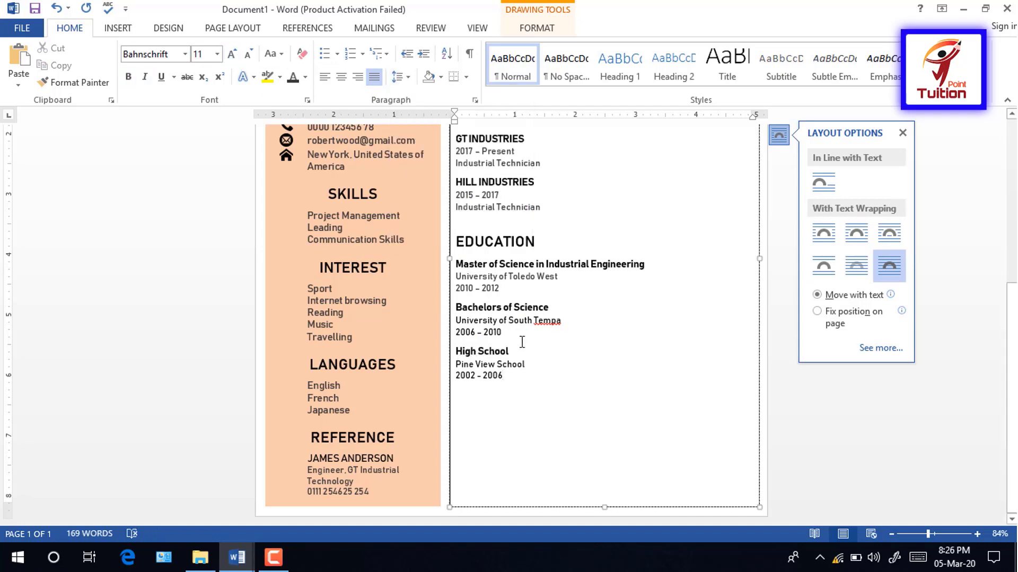
# Step: Colour the Toledo West, South Tempe and Pine View School detail lines grey
pyautogui.moveTo(504, 290); pyautogui.dragTo(456, 276)
pyautogui.moveTo(455, 321); pyautogui.dragTo(507, 333)
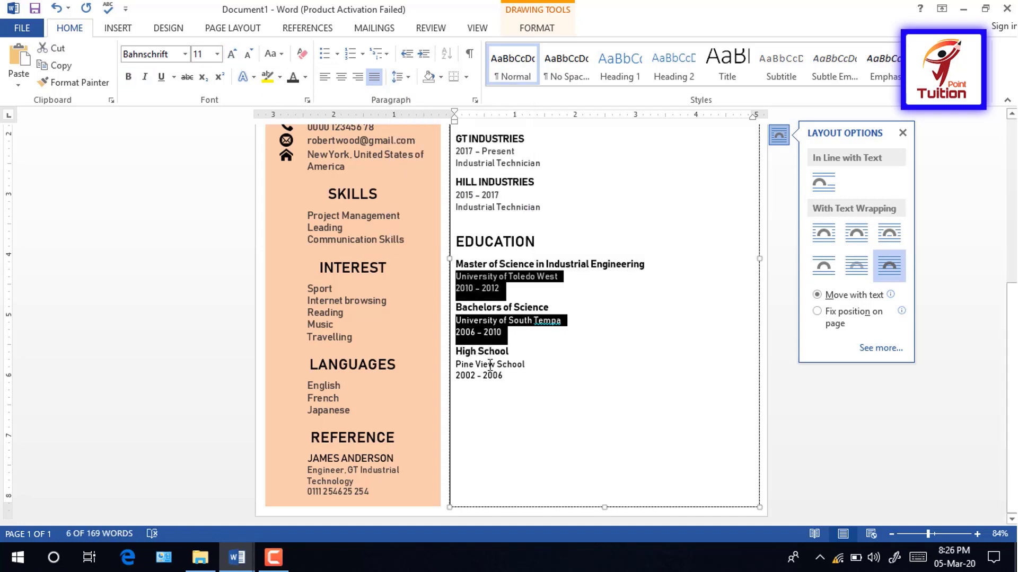
pyautogui.moveTo(455, 363); pyautogui.dragTo(507, 501)
pyautogui.click(307, 83)
pyautogui.click(325, 165)
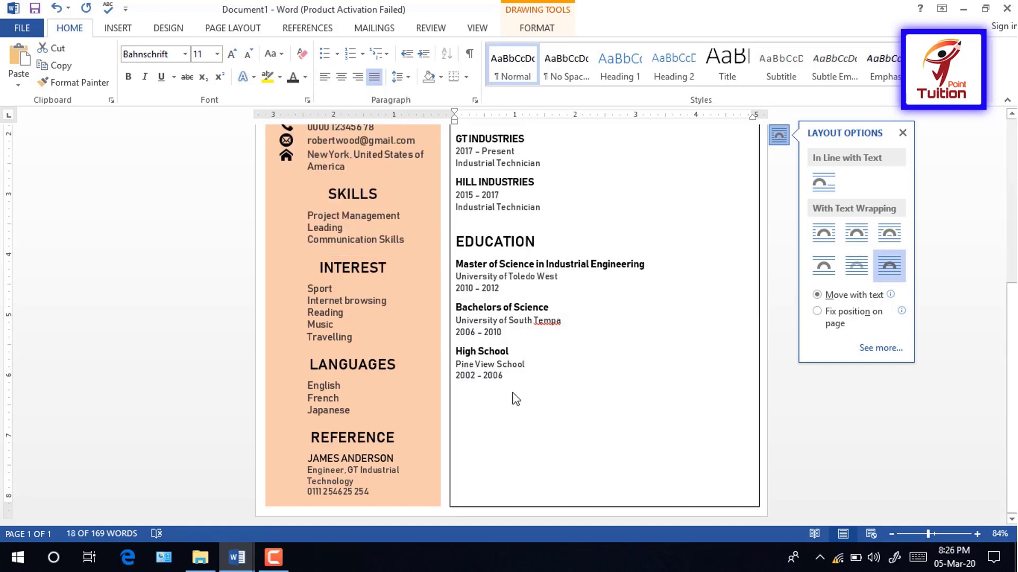
# Step: Type the PROJECT heading, then 'Best Engineer of the year', 2016 and Hill Industries on separate lines
pyautogui.click(511, 397)
pyautogui.write('PROJE')
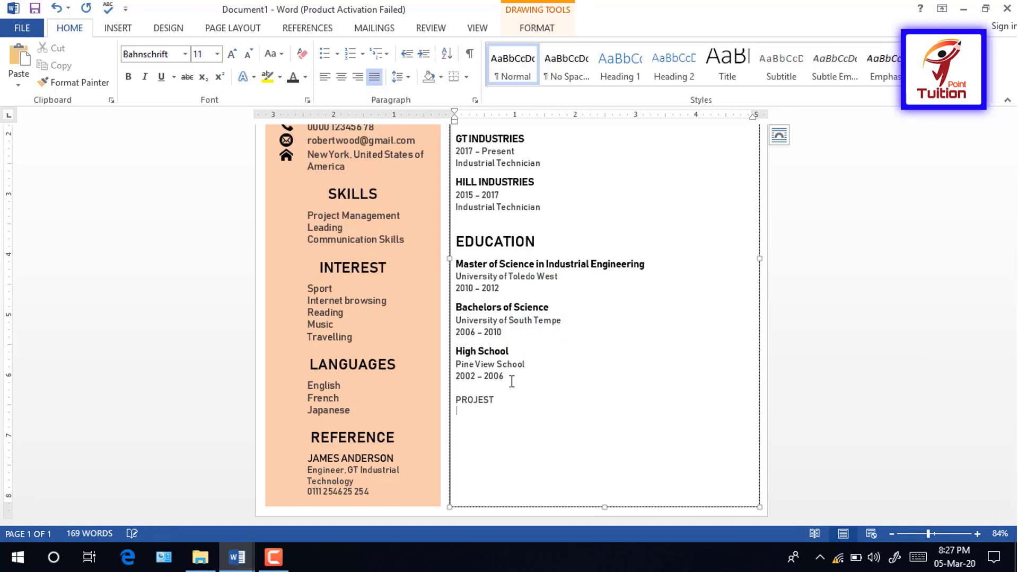
pyautogui.write('CT')
pyautogui.press('Return')
pyautogui.write('Project of the year')
pyautogui.doubleClick(465, 412)
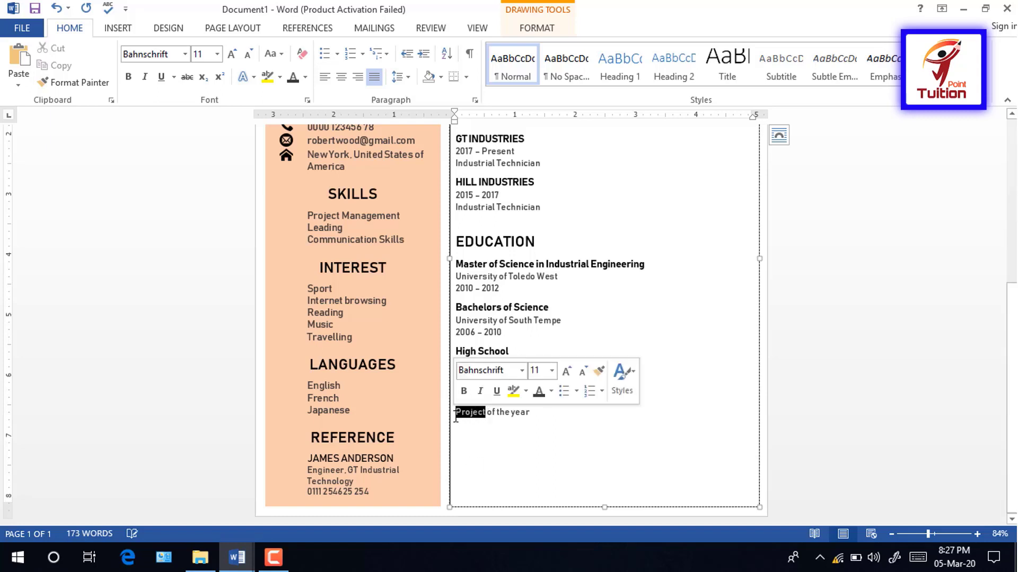
pyautogui.write('Best ')
pyautogui.write('Engineer')
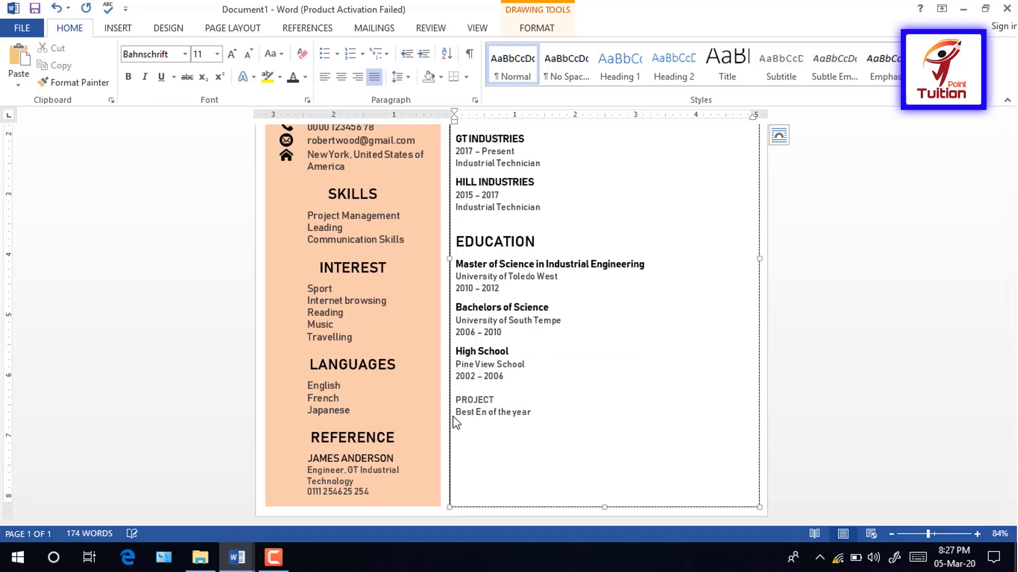
pyautogui.click(479, 428)
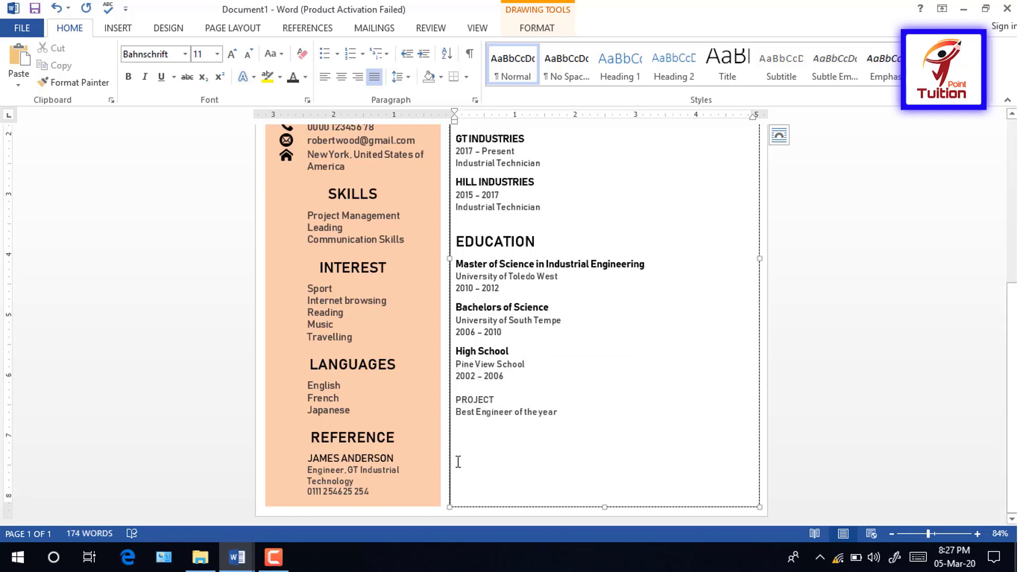
pyautogui.write('2016')
pyautogui.press('Return')
pyautogui.write('H')
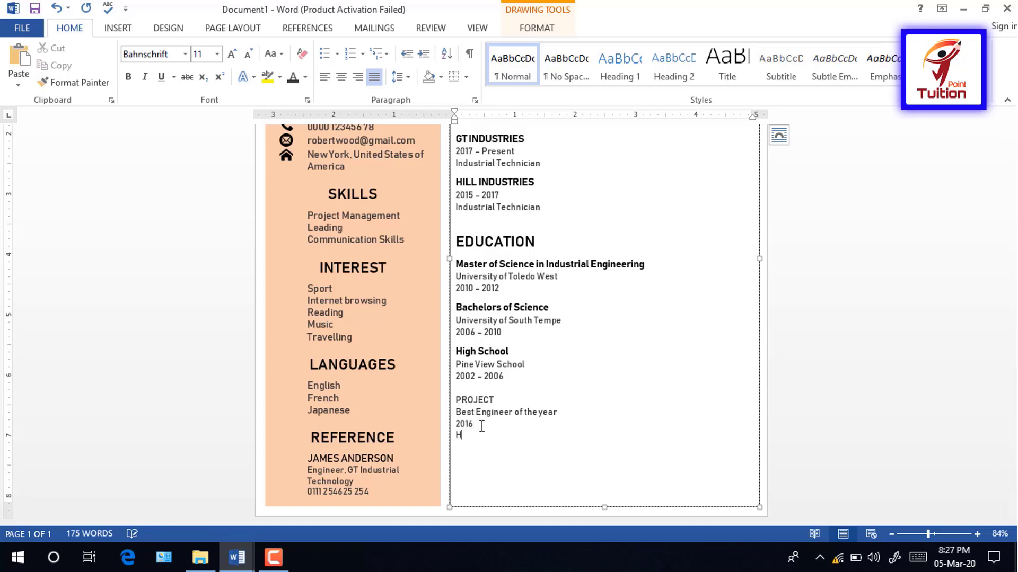
pyautogui.write('ill Industries')
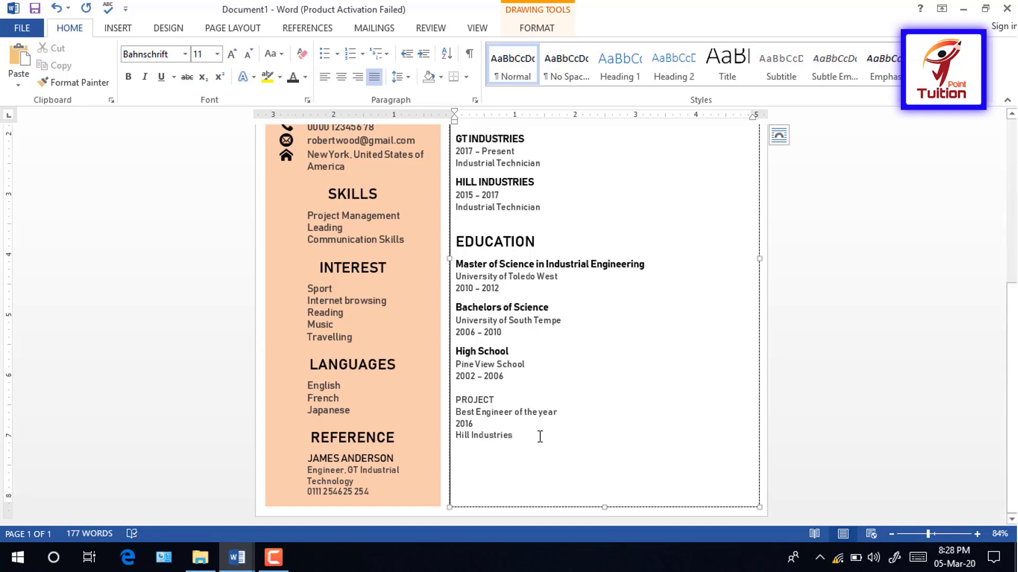
# Step: Style the PROJECT heading in Bahnschrift SemiBold 18 pt with the heading colour
pyautogui.moveTo(503, 400); pyautogui.dragTo(455, 400)
pyautogui.click(185, 54)
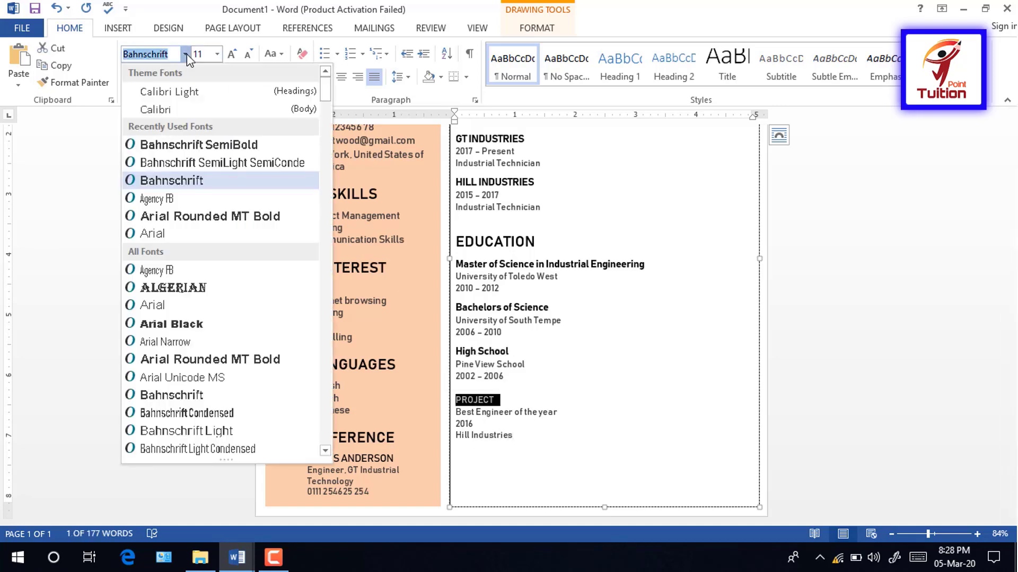
pyautogui.click(199, 147)
pyautogui.click(233, 55)
pyautogui.click(233, 55)
pyautogui.click(233, 55)
pyautogui.click(233, 55)
pyautogui.click(305, 77)
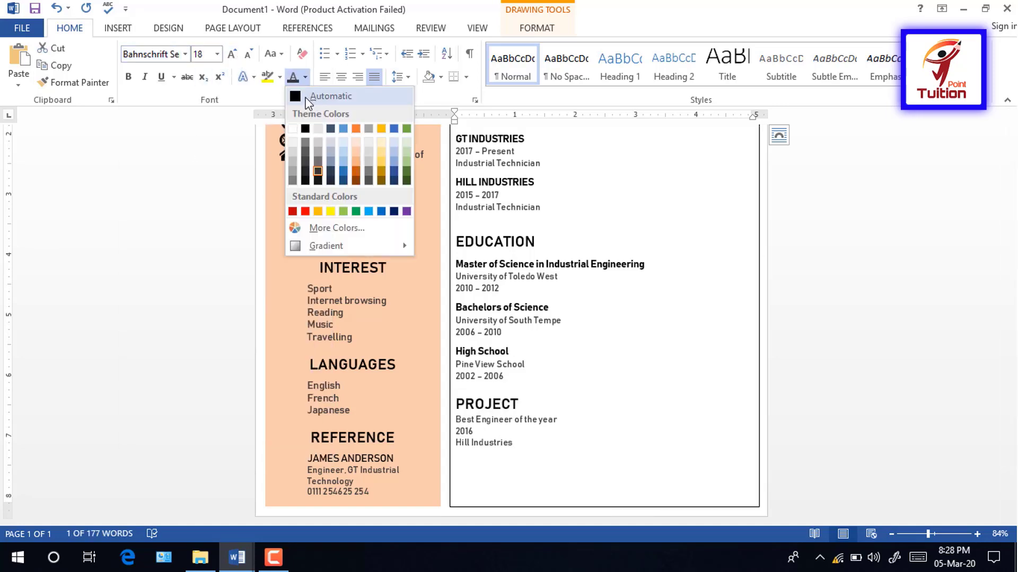
# Step: Make 'Best Engineer of the year' bold at 12 pt
pyautogui.moveTo(455, 420); pyautogui.dragTo(562, 419)
pyautogui.click(232, 54)
pyautogui.click(128, 76)
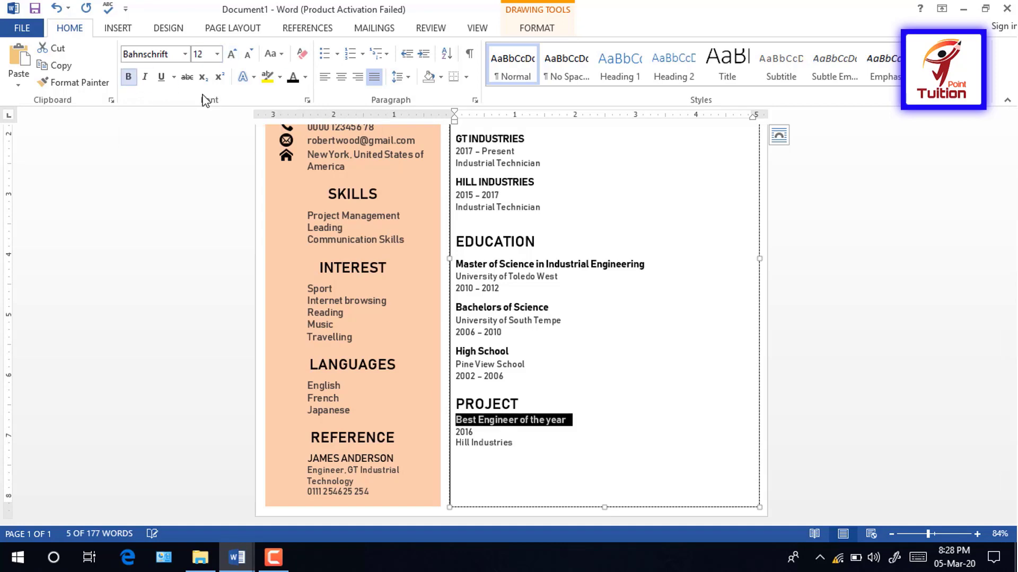
pyautogui.click(598, 459)
# Step: Zoom out to review the whole resume page, then zoom back in
pyautogui.moveTo(1011, 418)
pyautogui.mouseDown()
pyautogui.moveTo(1012, 264)
pyautogui.moveTo(1012, 424)
pyautogui.mouseUp()
pyautogui.click(367, 483)
pyautogui.moveTo(928, 534)
pyautogui.mouseDown()
pyautogui.moveTo(904, 533)
pyautogui.moveTo(930, 535)
pyautogui.mouseUp()
pyautogui.click(589, 505)
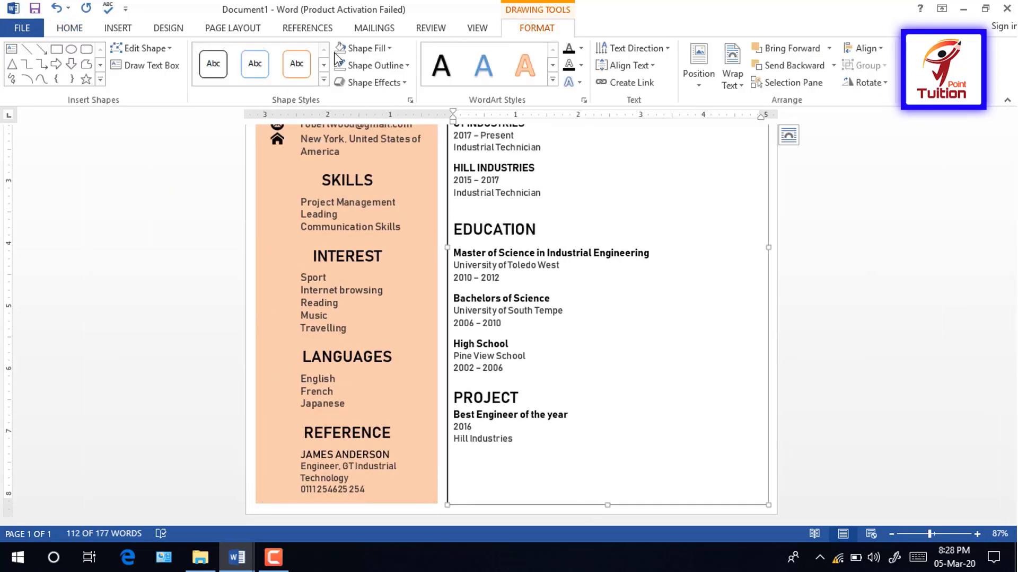
pyautogui.scroll(10, 409, 510)
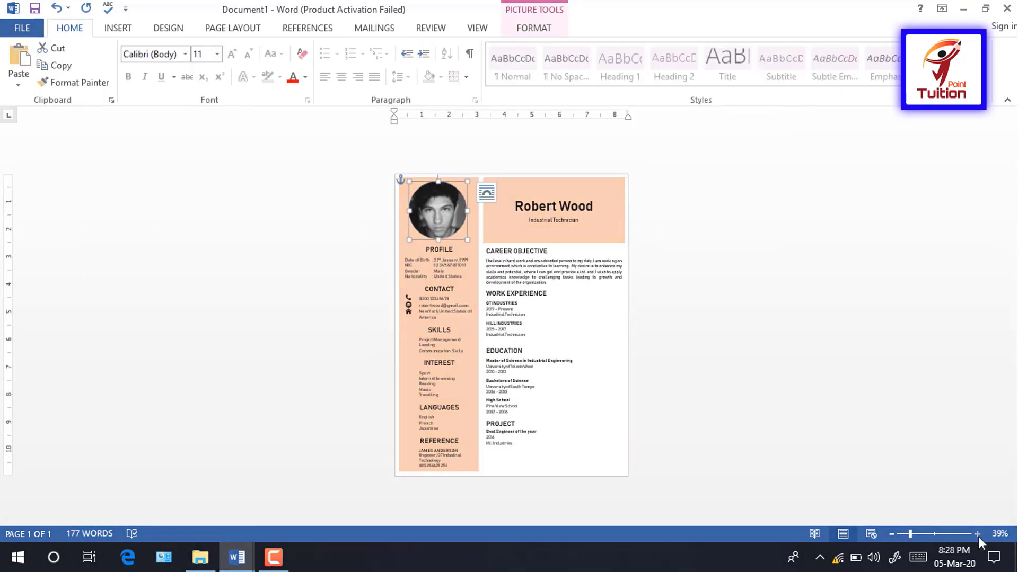
pyautogui.click(977, 535)
pyautogui.click(978, 536)
pyautogui.click(978, 535)
pyautogui.moveTo(1010, 275)
pyautogui.mouseDown()
pyautogui.moveTo(1010, 347)
pyautogui.moveTo(1006, 274)
pyautogui.mouseUp()
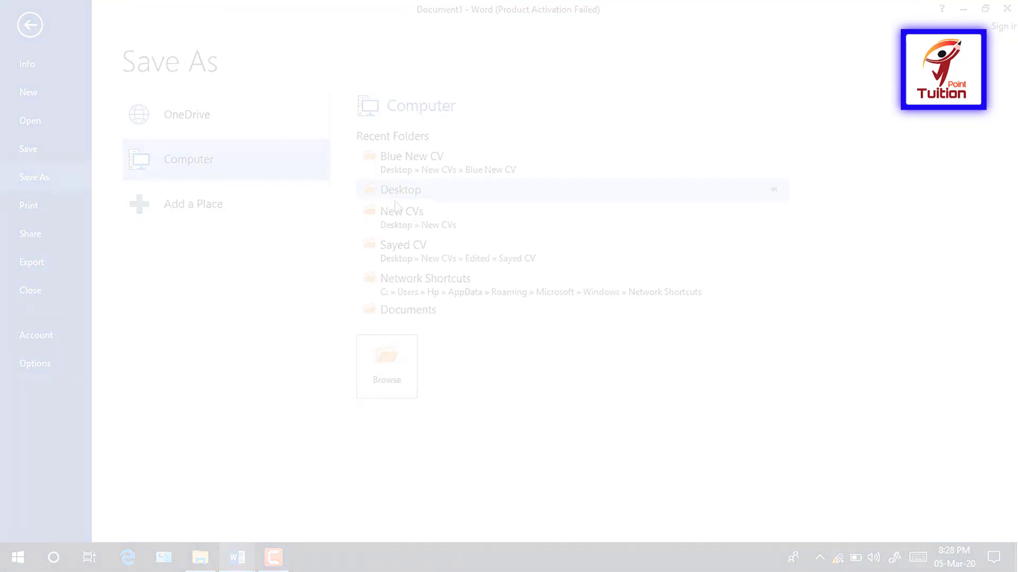